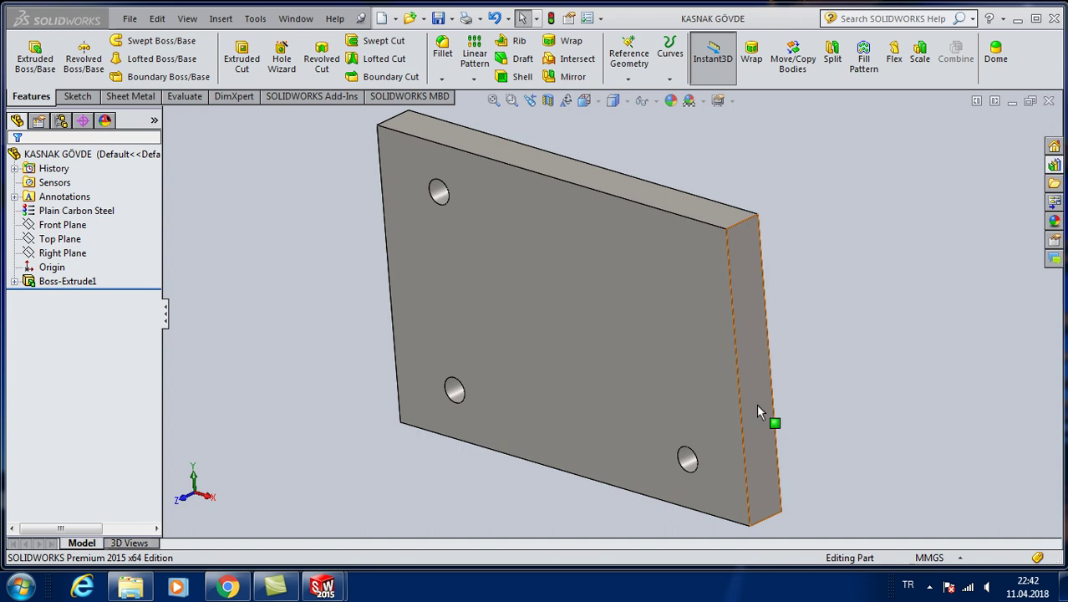
# Add a 10 mm Fillet1 to the four short corner edges of the KASNAK GÖVDE plate.
pyautogui.moveTo(695, 162)
pyautogui.mouseDown(button='middle')
pyautogui.moveTo(689, 200)
pyautogui.moveTo(730, 159)
pyautogui.moveTo(720, 188)
pyautogui.moveTo(708, 150)
pyautogui.mouseUp(button='middle')
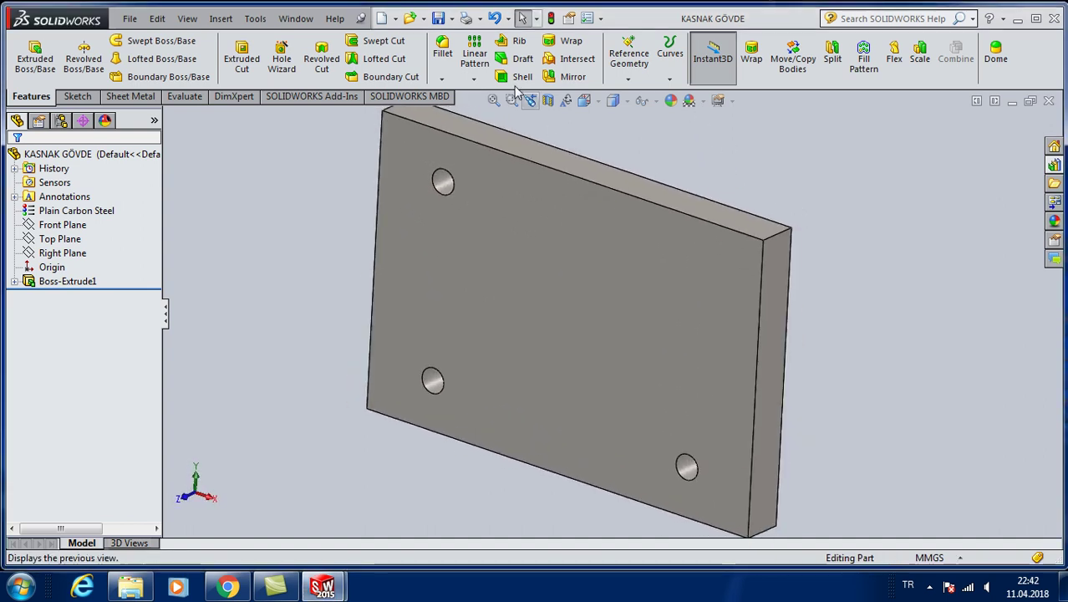
pyautogui.click(442, 52)
pyautogui.click(778, 242)
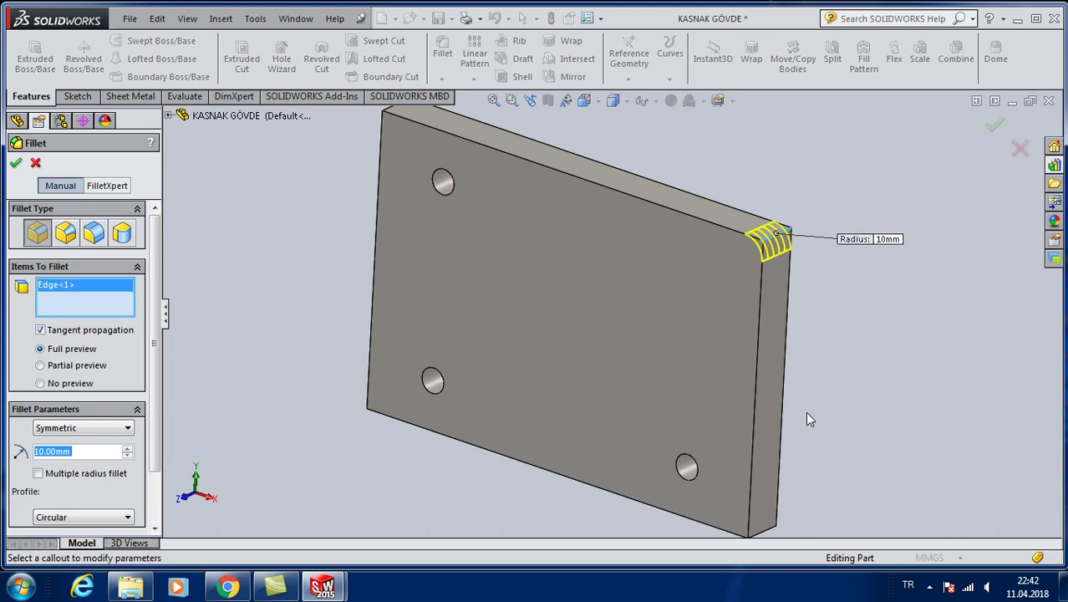
pyautogui.click(750, 527)
pyautogui.moveTo(513, 187)
pyautogui.mouseDown(button='middle')
pyautogui.moveTo(534, 195)
pyautogui.moveTo(441, 157)
pyautogui.moveTo(390, 120)
pyautogui.mouseUp(button='middle')
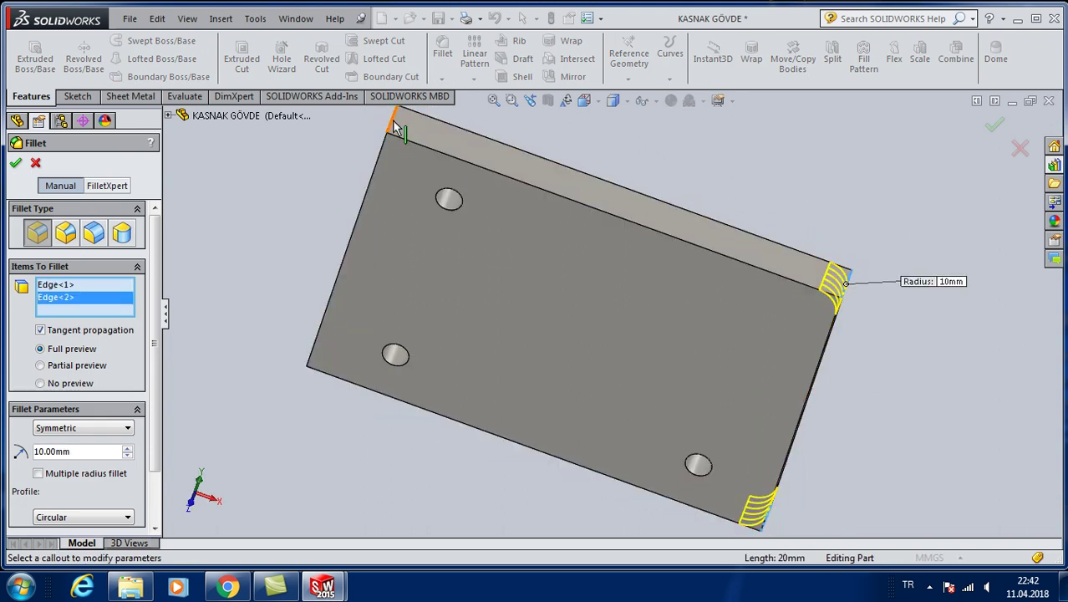
pyautogui.click(394, 123)
pyautogui.moveTo(291, 240)
pyautogui.mouseDown(button='middle')
pyautogui.moveTo(350, 200)
pyautogui.moveTo(431, 265)
pyautogui.mouseUp(button='middle')
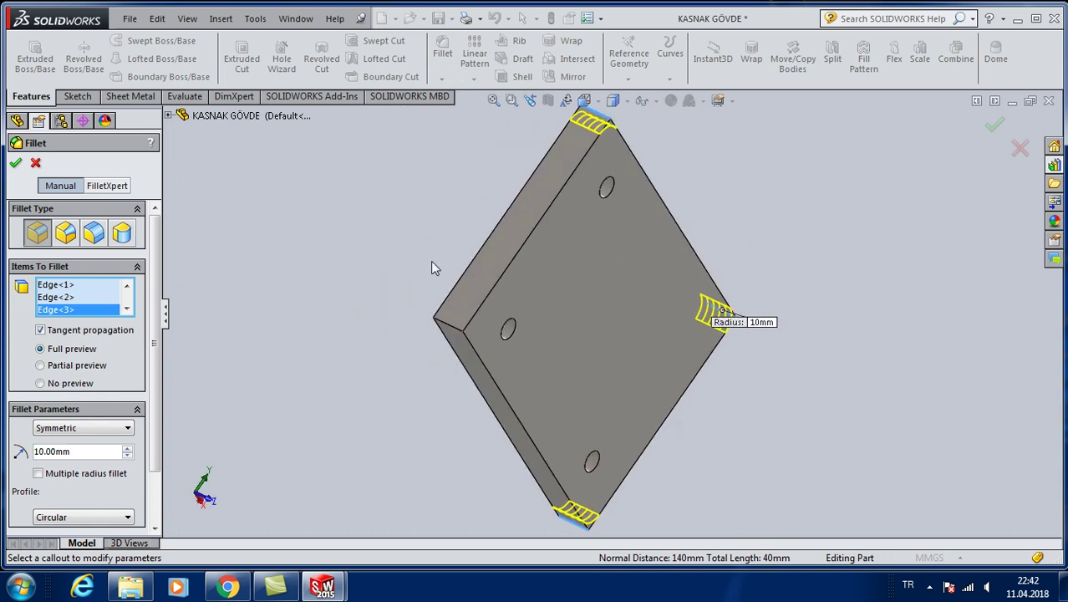
pyautogui.click(438, 318)
pyautogui.click(16, 163)
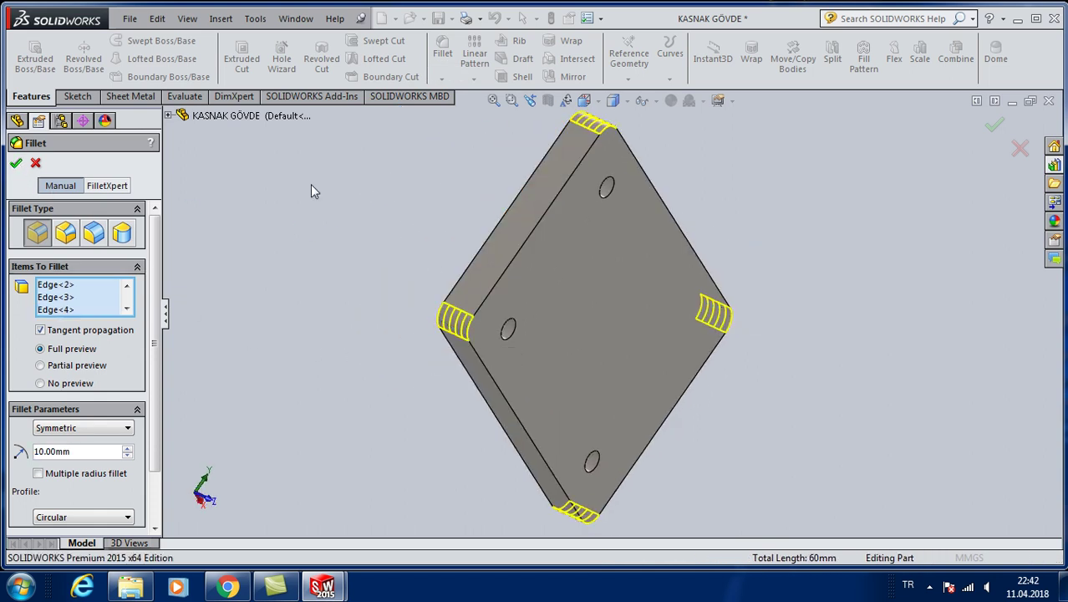
pyautogui.click(585, 100)
# Reopen the plate's Sketch1 under Boss-Extrude1 for editing, viewed from the Front.
pyautogui.click(664, 140)
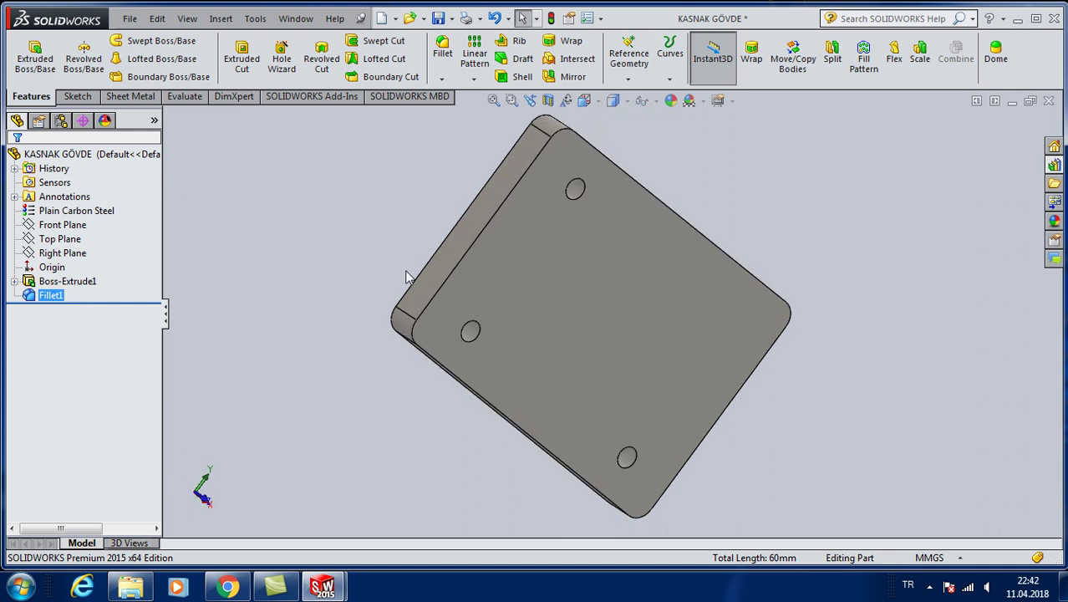
pyautogui.click(14, 281)
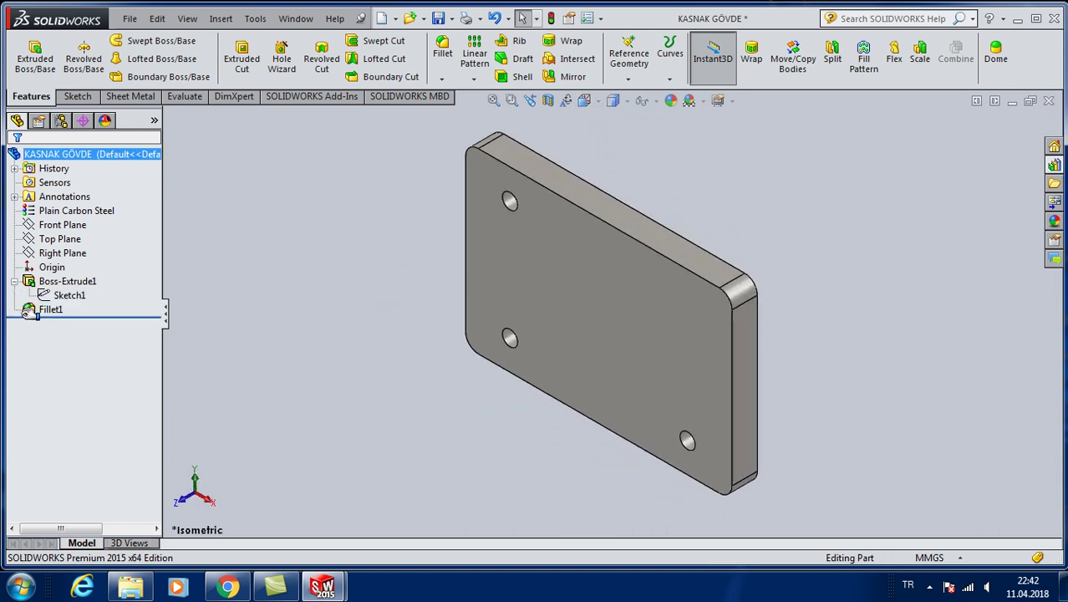
pyautogui.rightClick(70, 296)
pyautogui.click(77, 254)
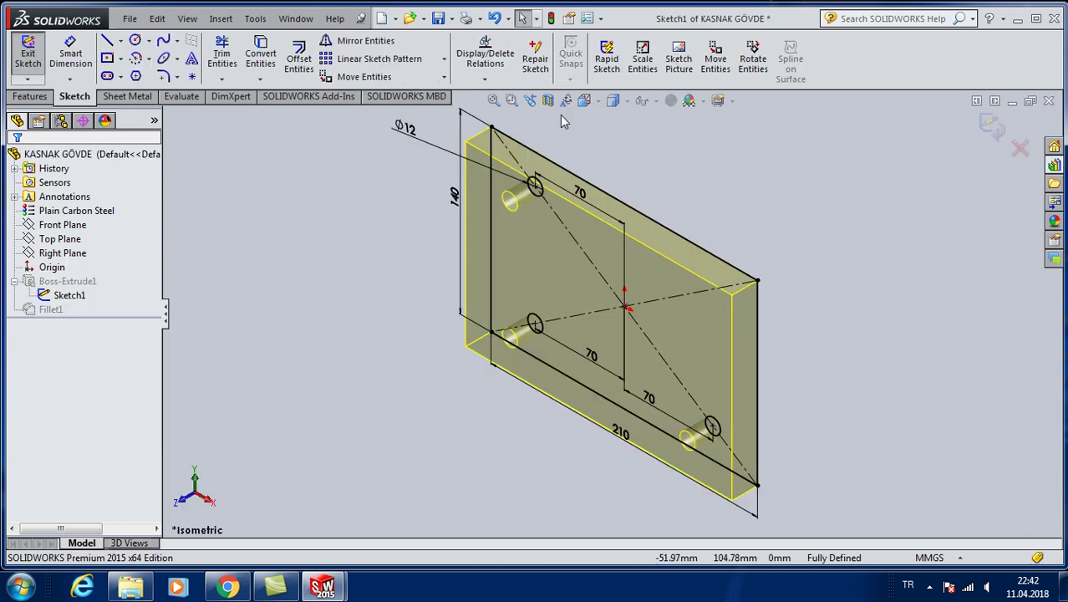
pyautogui.click(583, 100)
pyautogui.click(671, 178)
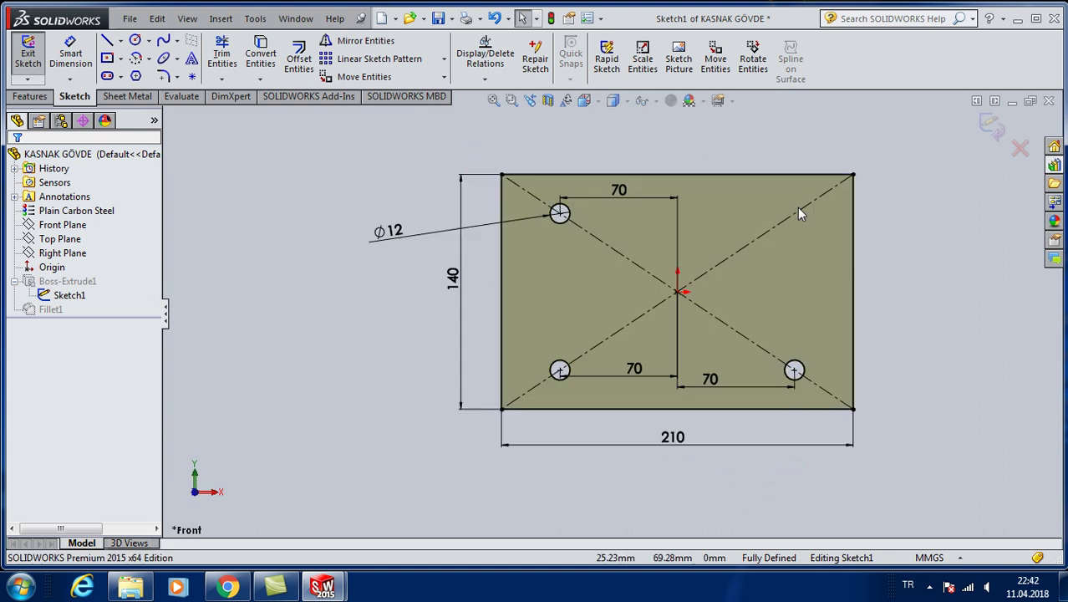
# Move the Ø12 hole dimension beside the top-left hole and exit the sketch.
pyautogui.scroll(-4, 914, 266)
pyautogui.scroll(2, 914, 265)
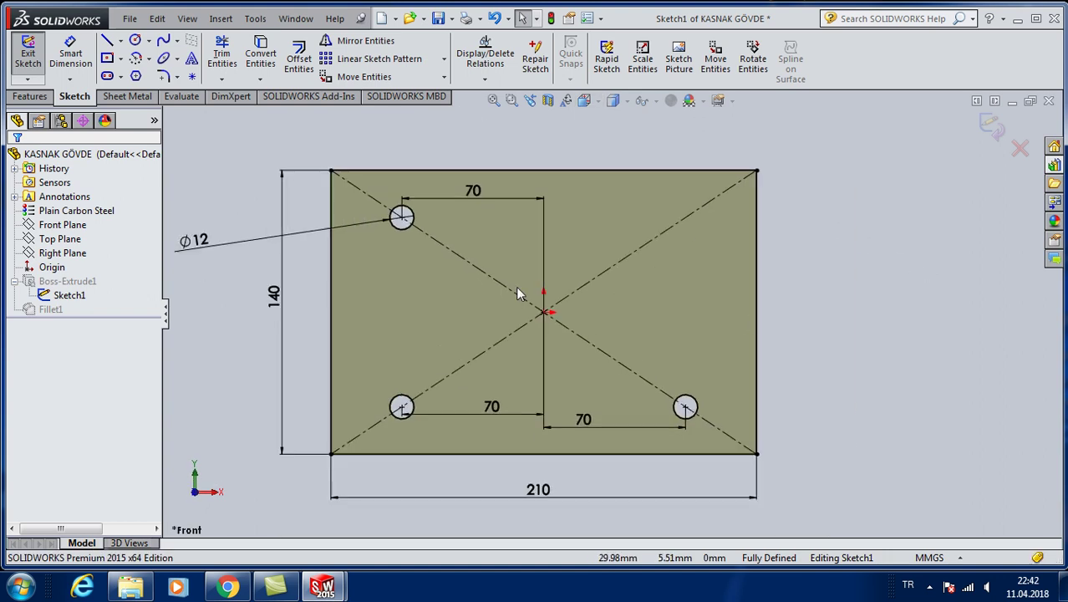
pyautogui.moveTo(201, 245)
pyautogui.mouseDown()
pyautogui.moveTo(361, 261)
pyautogui.moveTo(314, 268)
pyautogui.mouseUp()
pyautogui.click(298, 308)
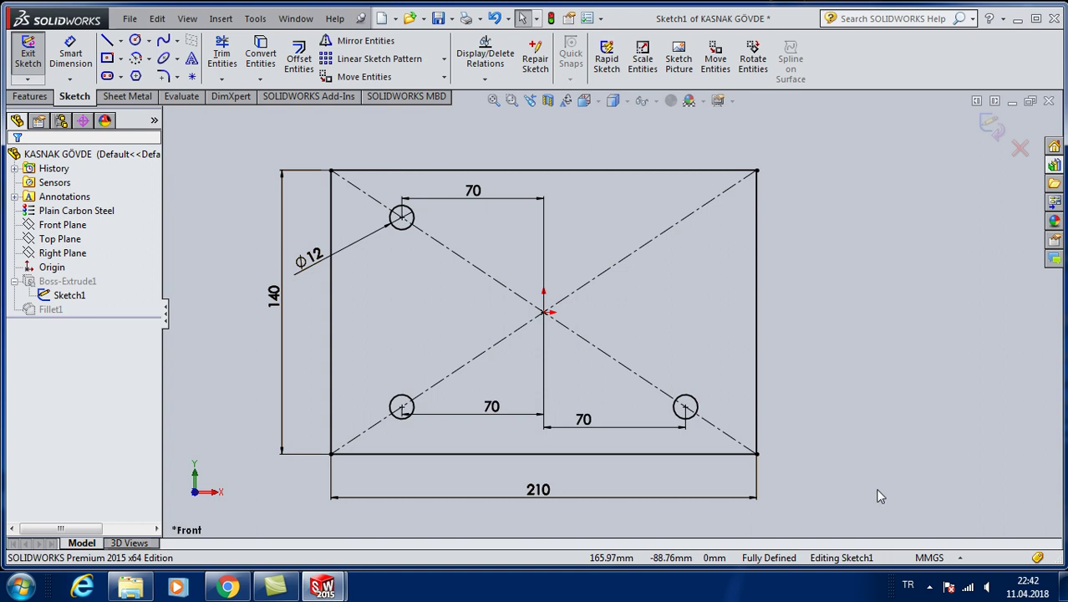
pyautogui.click(991, 127)
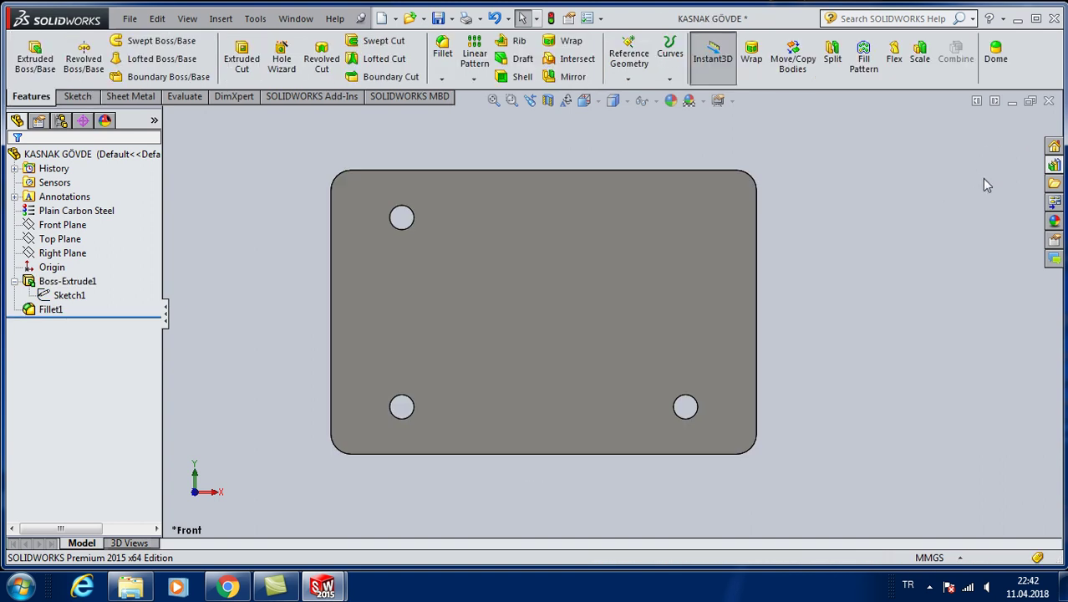
# Save and close the plate, then edit the KASNAK pulley's Sketch1 in Front view.
pyautogui.click(1049, 100)
pyautogui.click(491, 264)
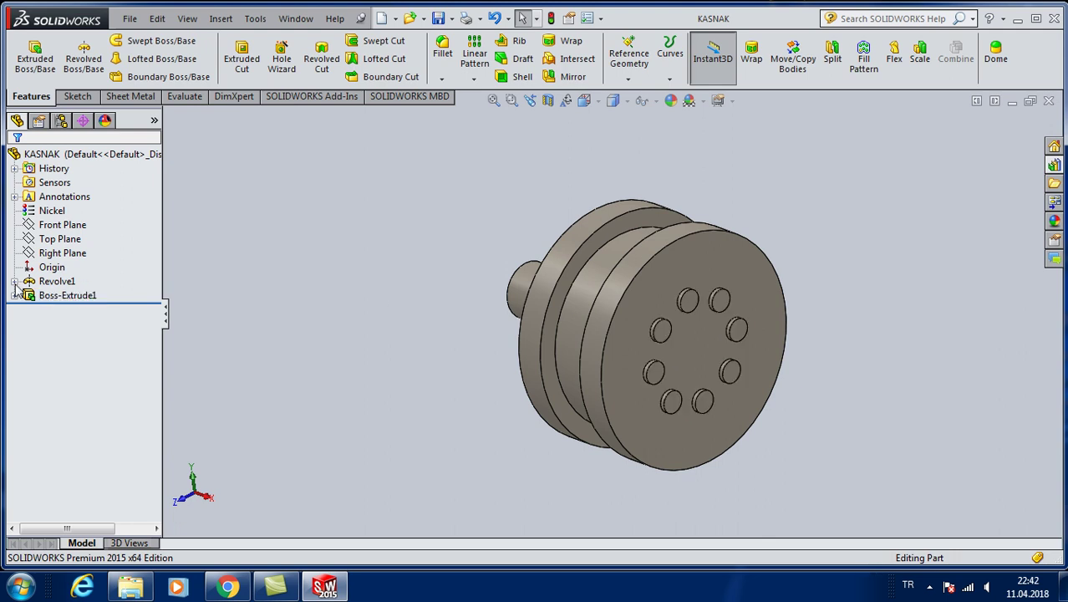
pyautogui.click(14, 281)
pyautogui.click(50, 298)
pyautogui.rightClick(50, 298)
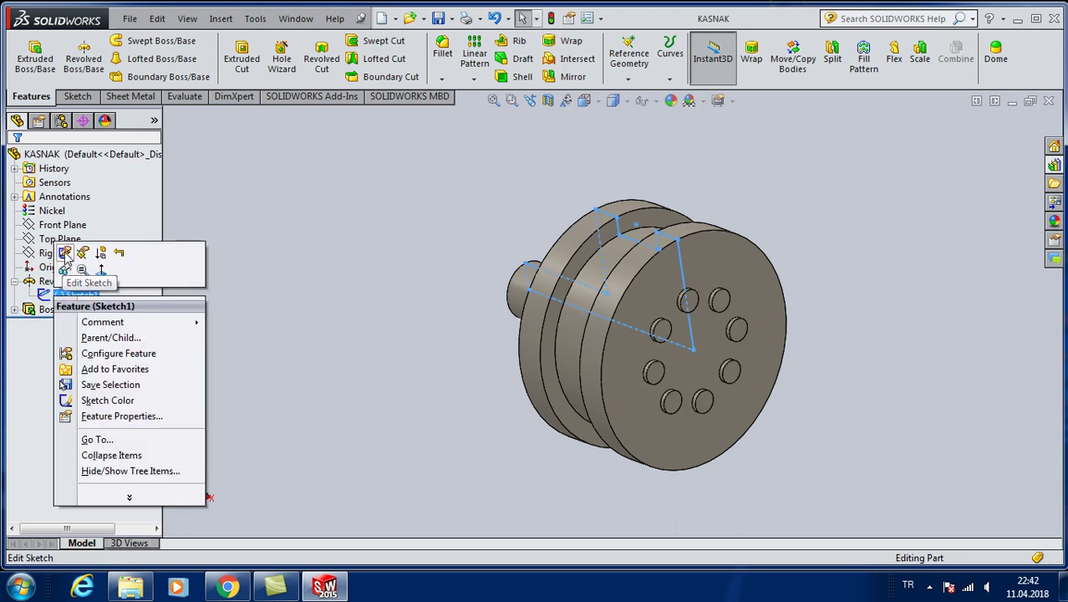
pyautogui.click(67, 251)
pyautogui.click(589, 102)
pyautogui.click(657, 178)
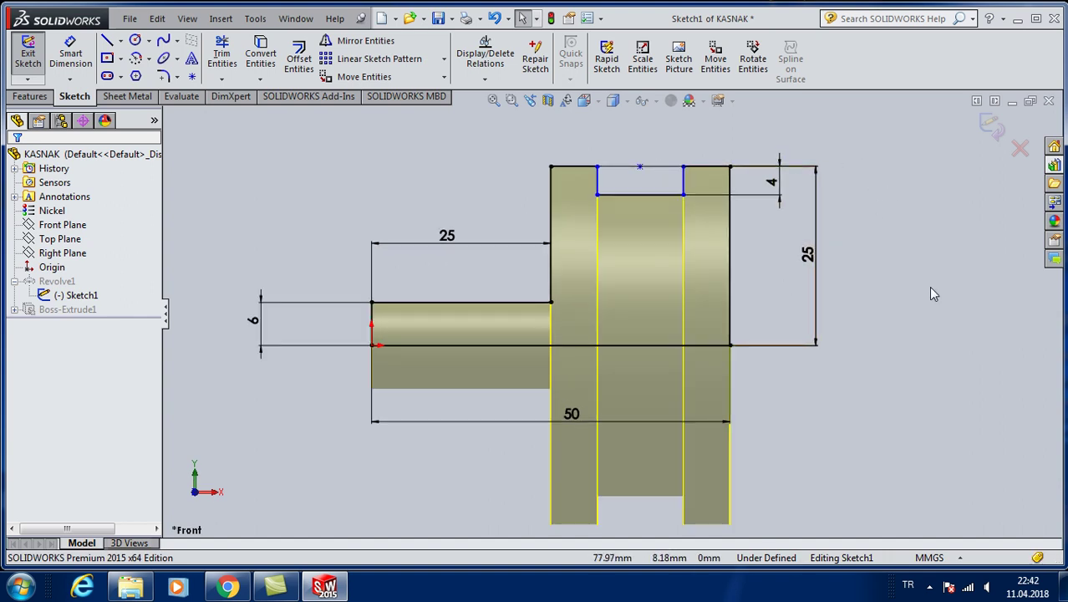
# Drag the 6 mm shaft dimension beside the shaft and exit the sketch.
pyautogui.moveTo(259, 322); pyautogui.dragTo(338, 330)
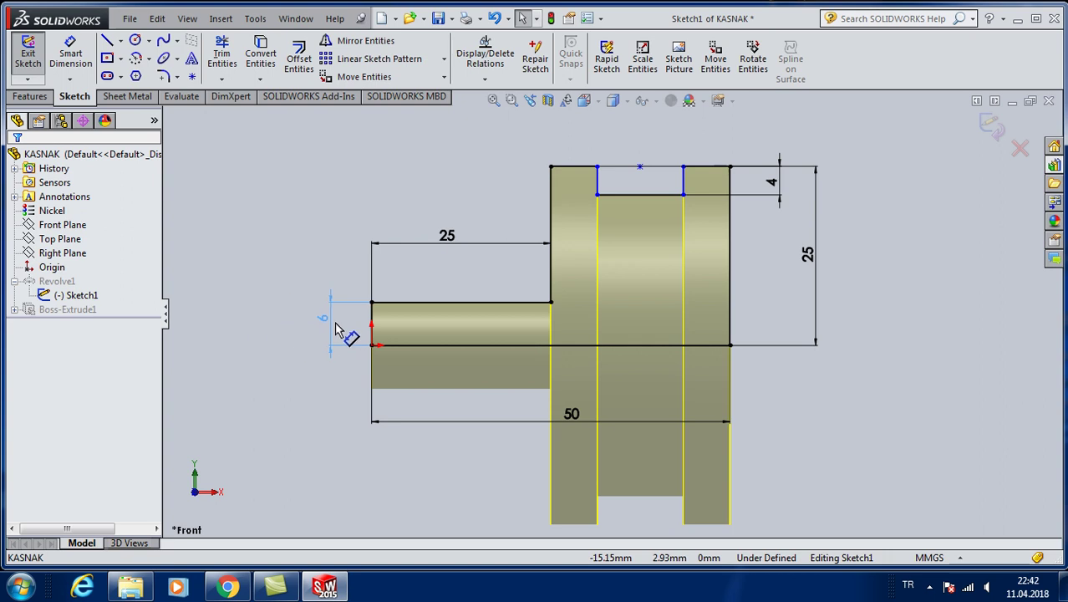
pyautogui.click(1001, 262)
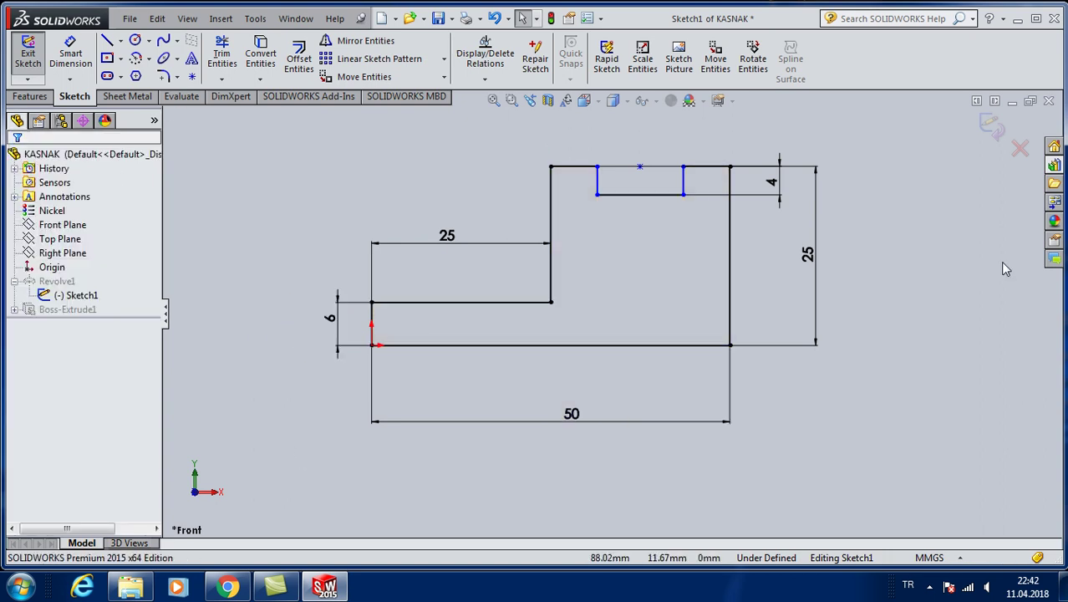
pyautogui.click(992, 128)
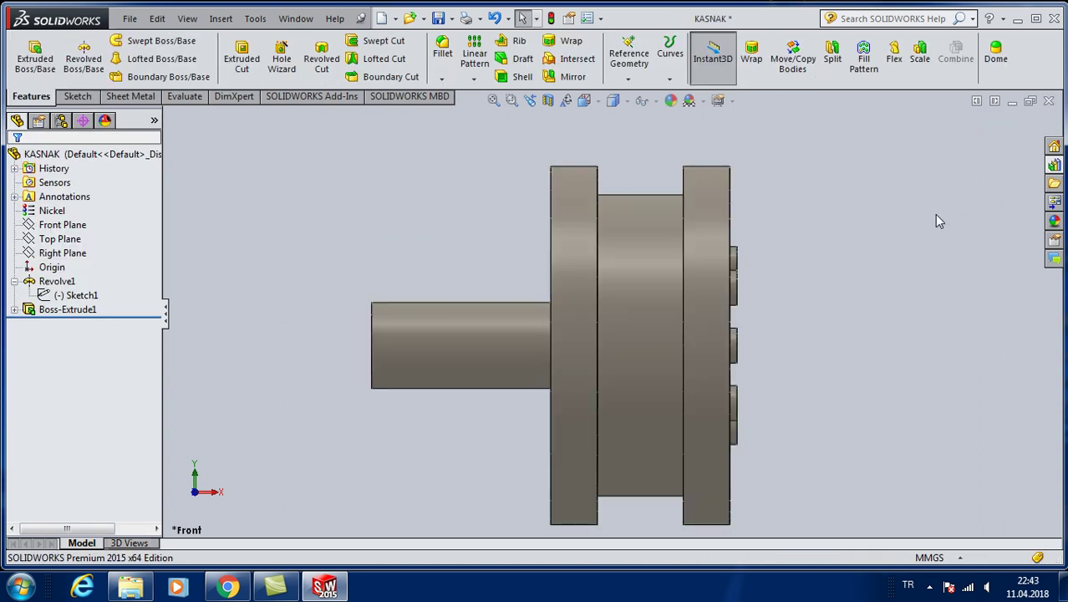
# Orbit the pulley and roll back above Boss-Extrude1, then restore the hole pattern.
pyautogui.moveTo(915, 215); pyautogui.dragTo(852, 259, button='middle')
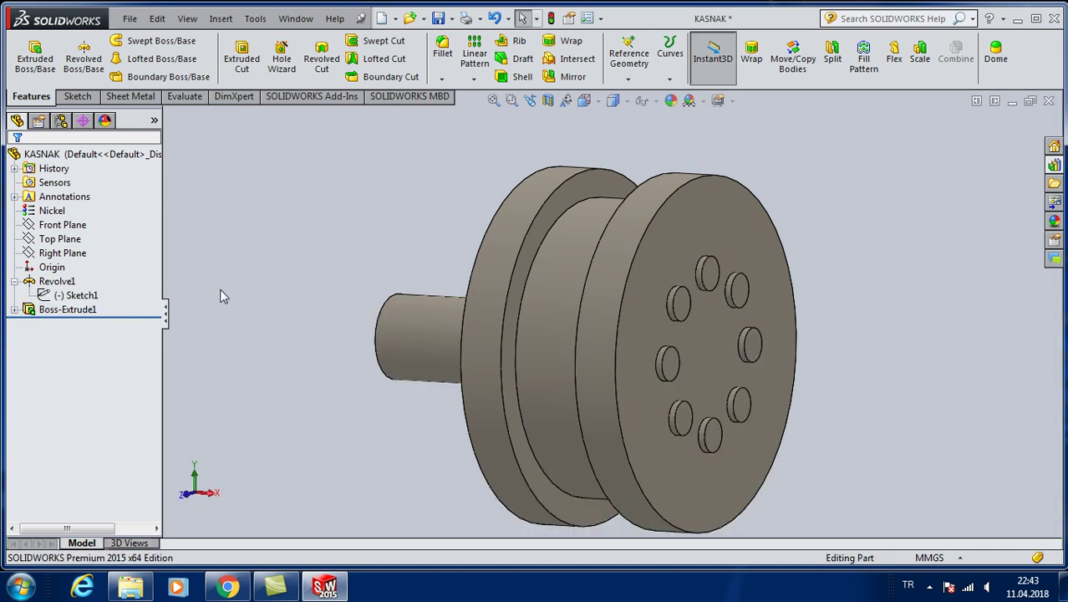
pyautogui.moveTo(142, 314); pyautogui.dragTo(142, 302)
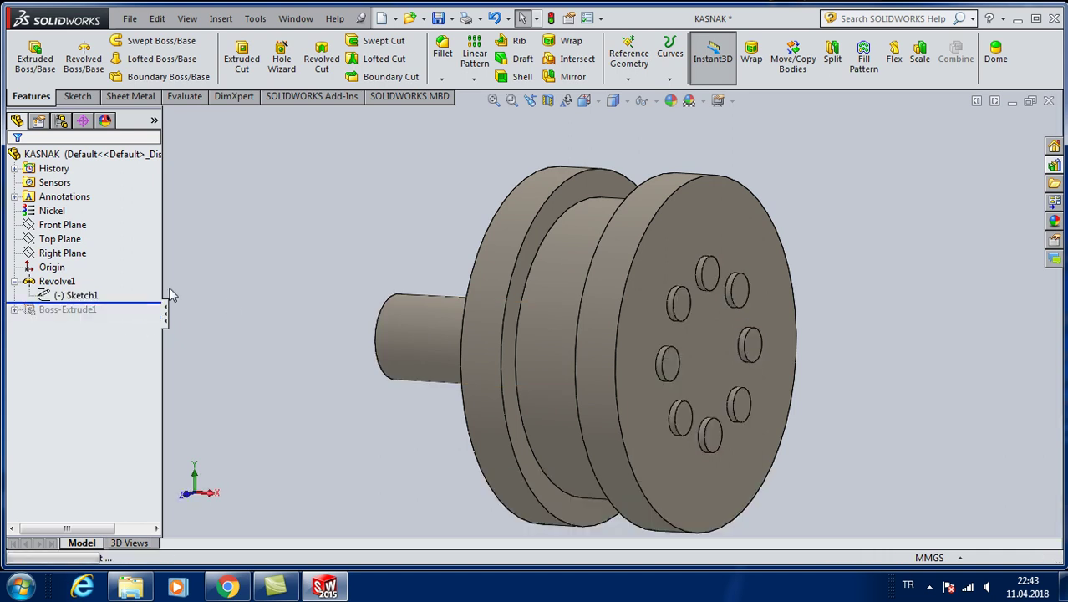
pyautogui.moveTo(136, 304); pyautogui.dragTo(138, 318)
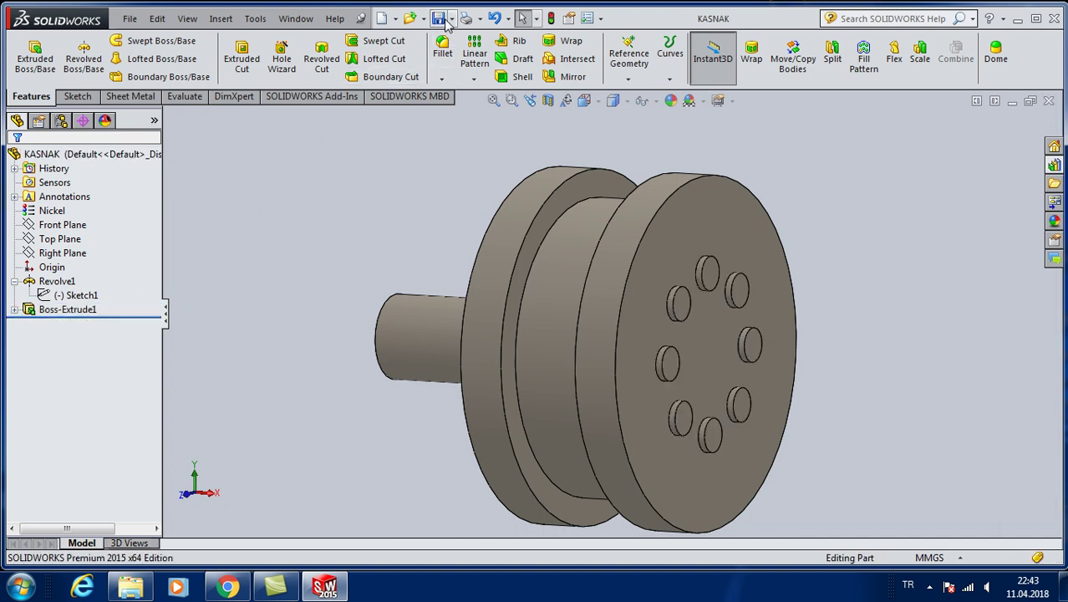
# Create a new assembly with KASNAK GÖVDE at the origin and a KASNAK pulley beside it.
pyautogui.click(381, 18)
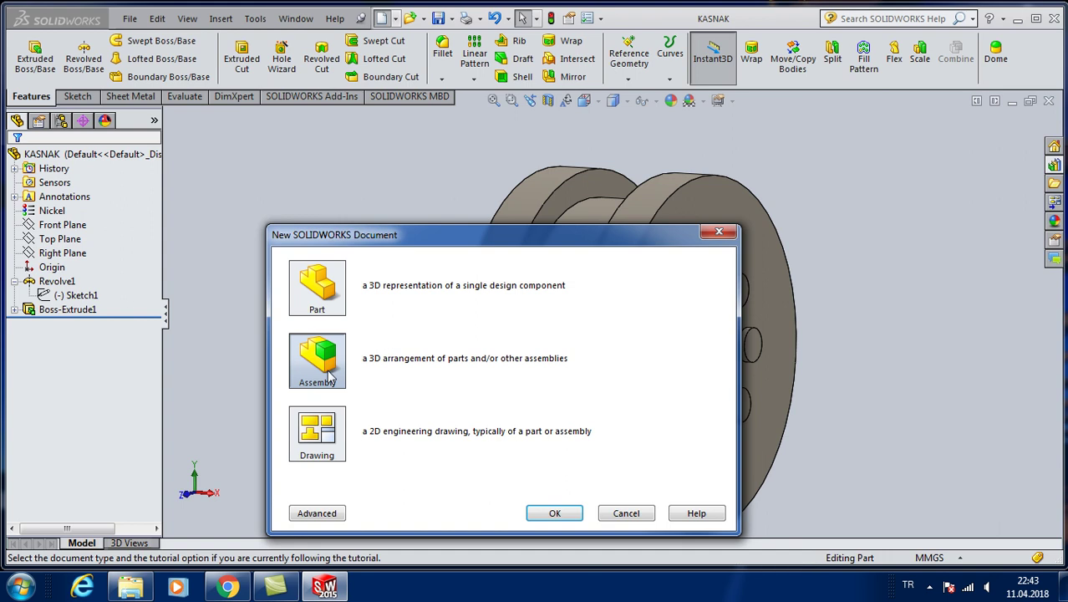
pyautogui.click(553, 515)
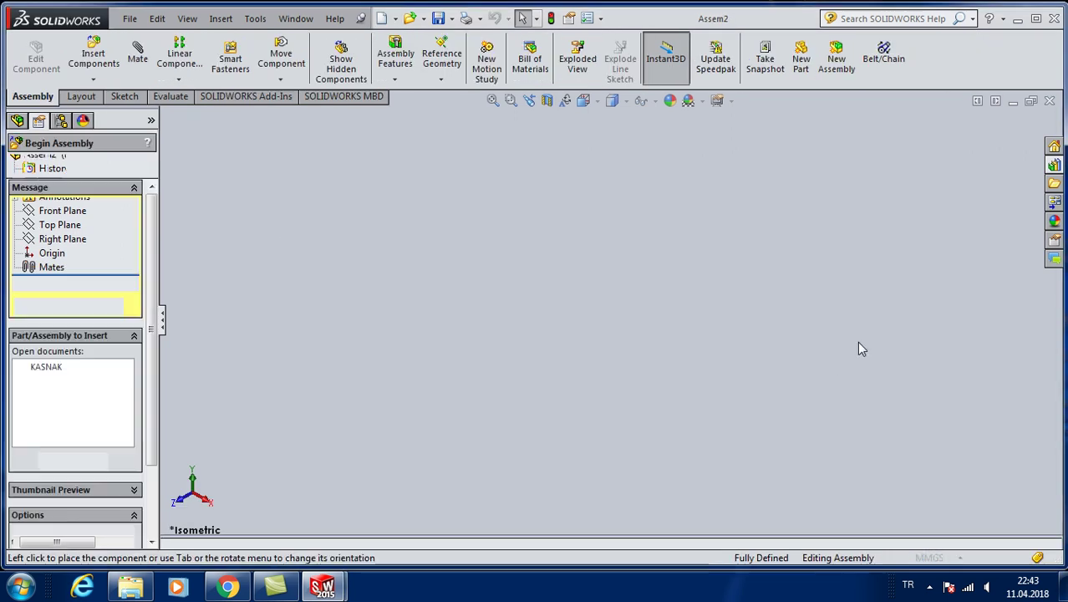
pyautogui.click(70, 462)
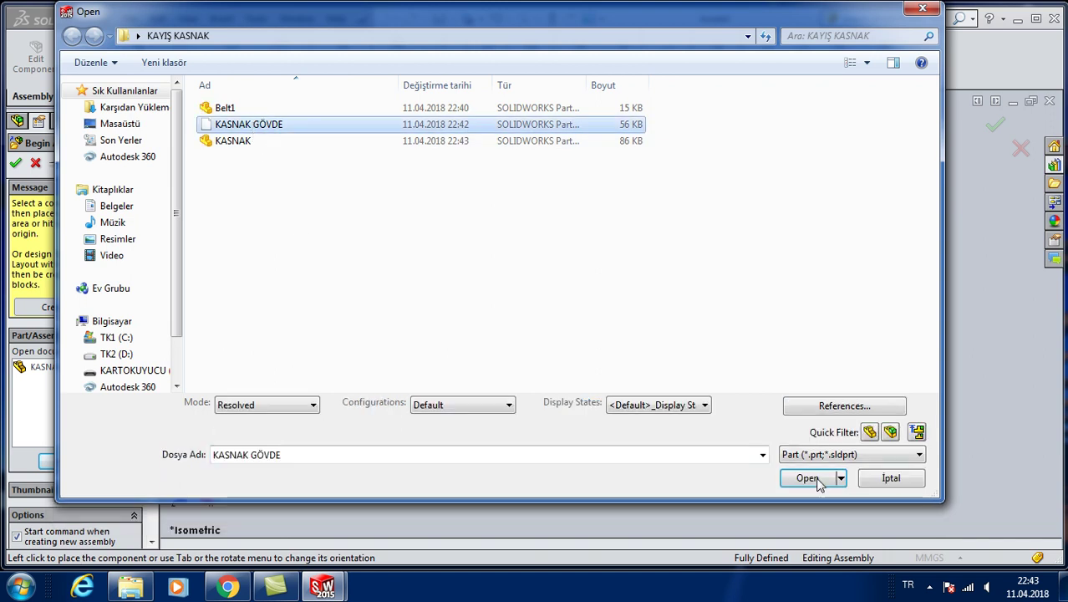
pyautogui.click(809, 474)
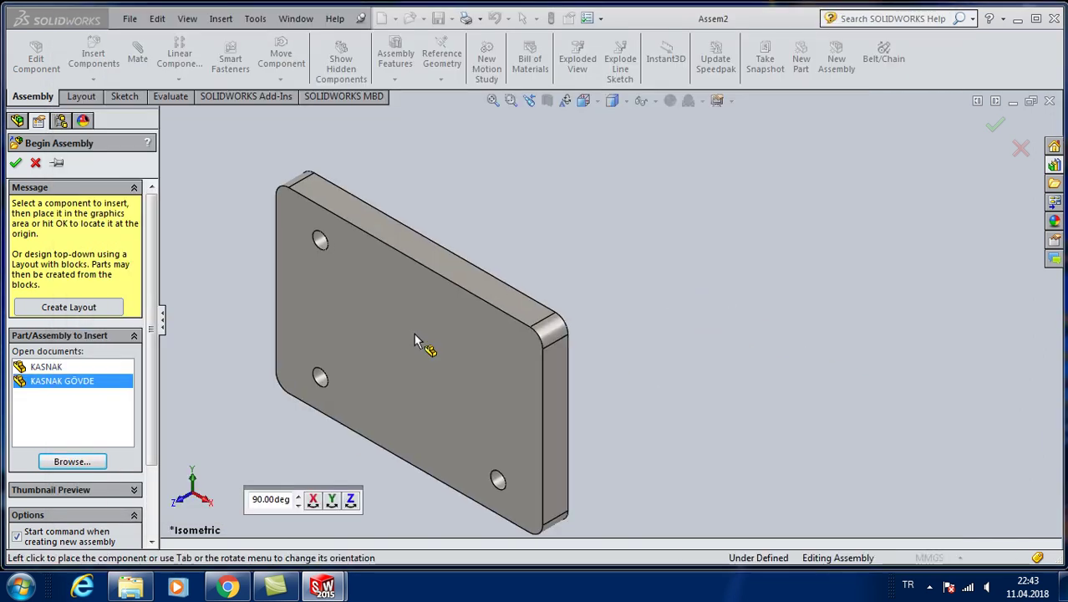
pyautogui.click(16, 163)
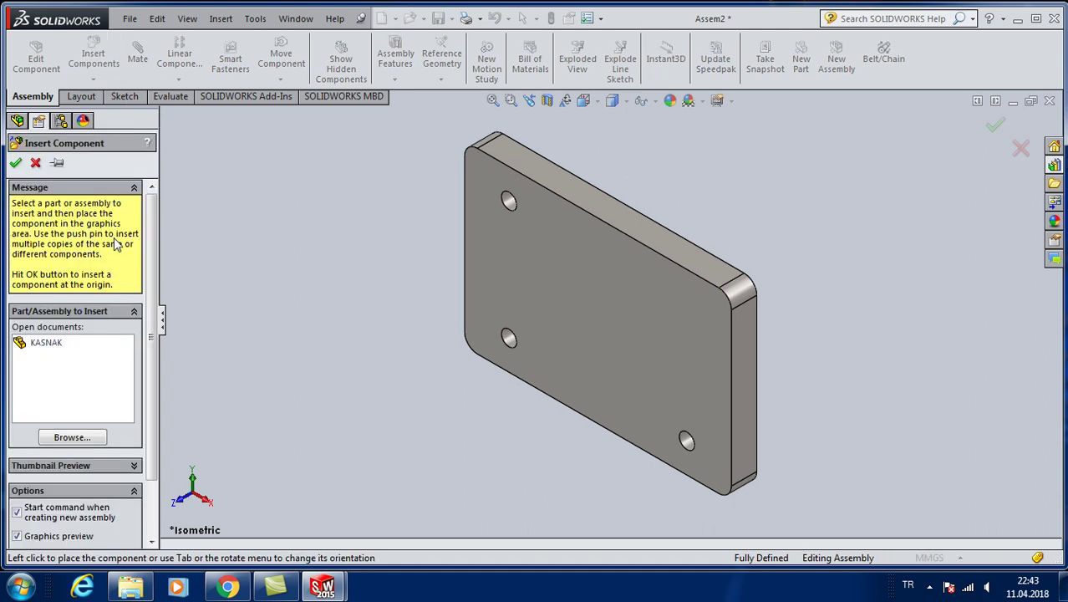
pyautogui.click(49, 350)
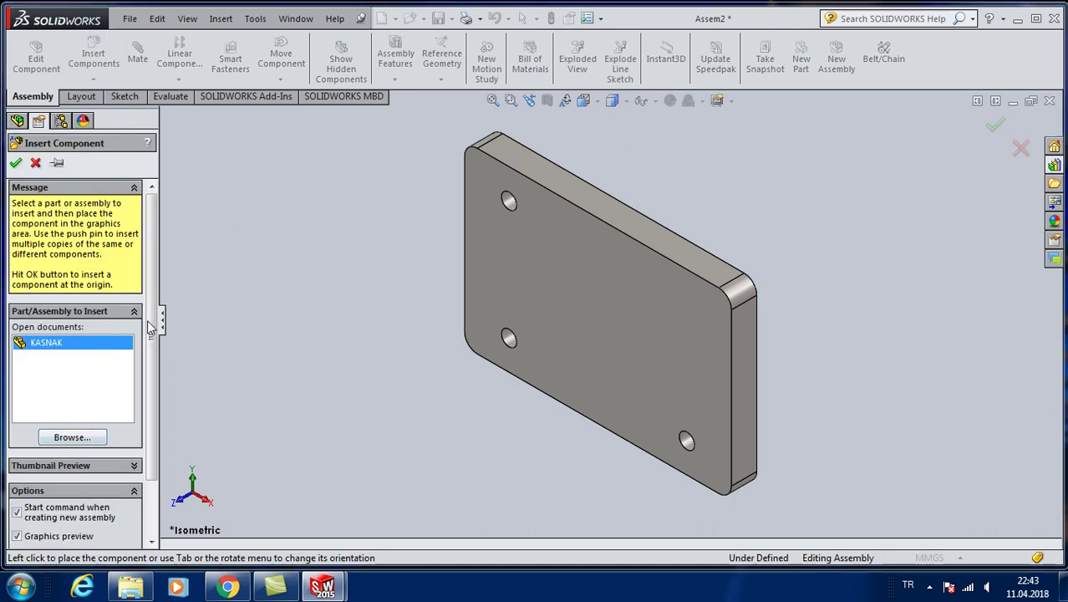
pyautogui.click(259, 268)
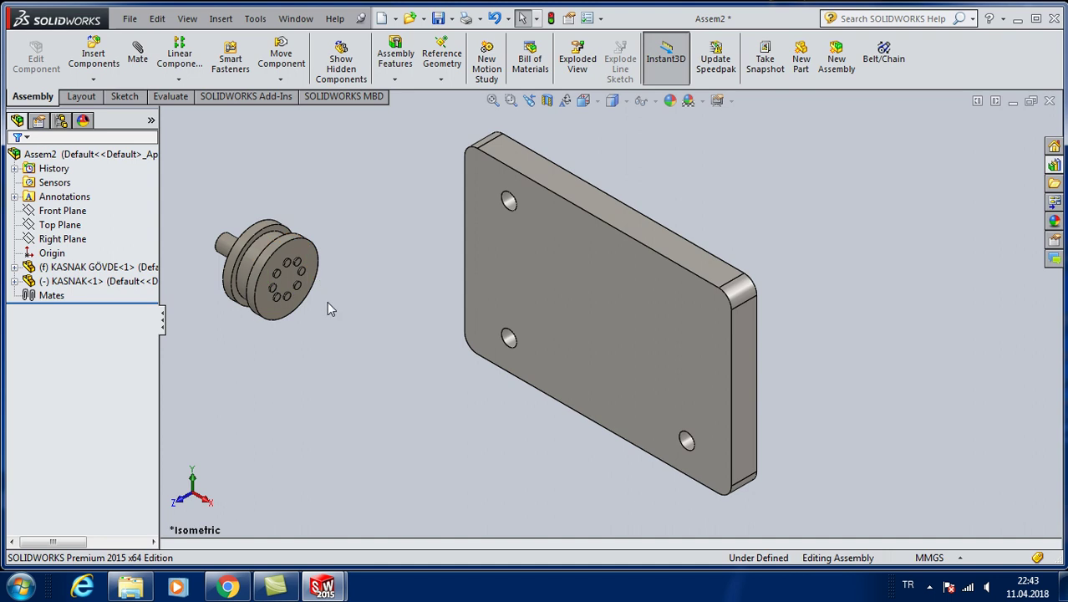
# Add a second pulley copy and mate a pulley shaft concentric with the top-left plate hole, flipped.
pyautogui.moveTo(301, 291)
pyautogui.keyDown('ctrl'); pyautogui.mouseDown()
pyautogui.moveTo(445, 426)
pyautogui.moveTo(631, 514)
pyautogui.mouseUp(); pyautogui.keyUp('ctrl')
pyautogui.click(137, 52)
pyautogui.click(512, 200)
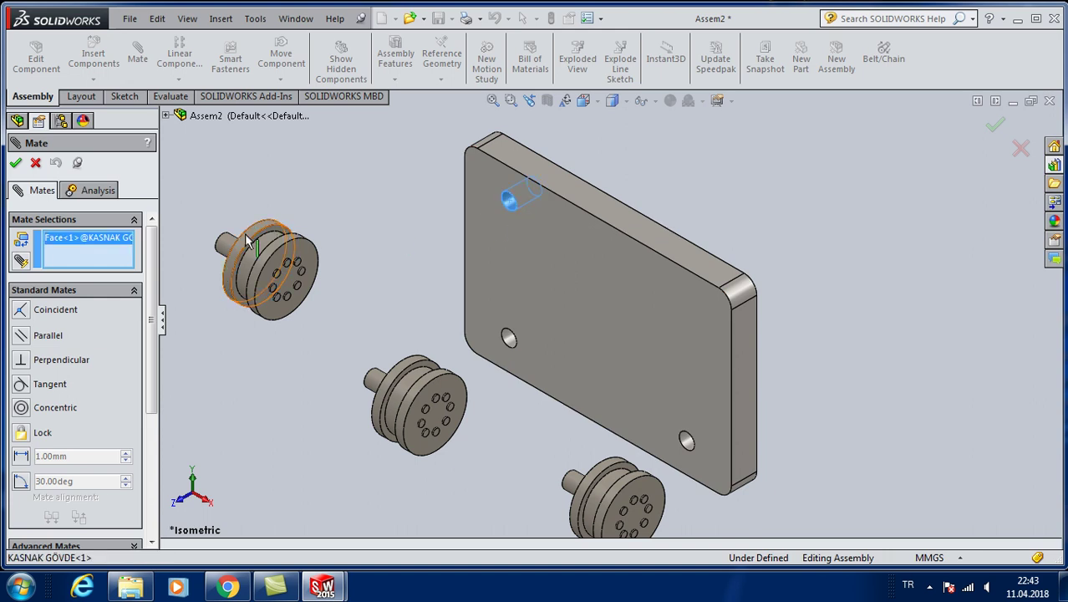
pyautogui.click(238, 249)
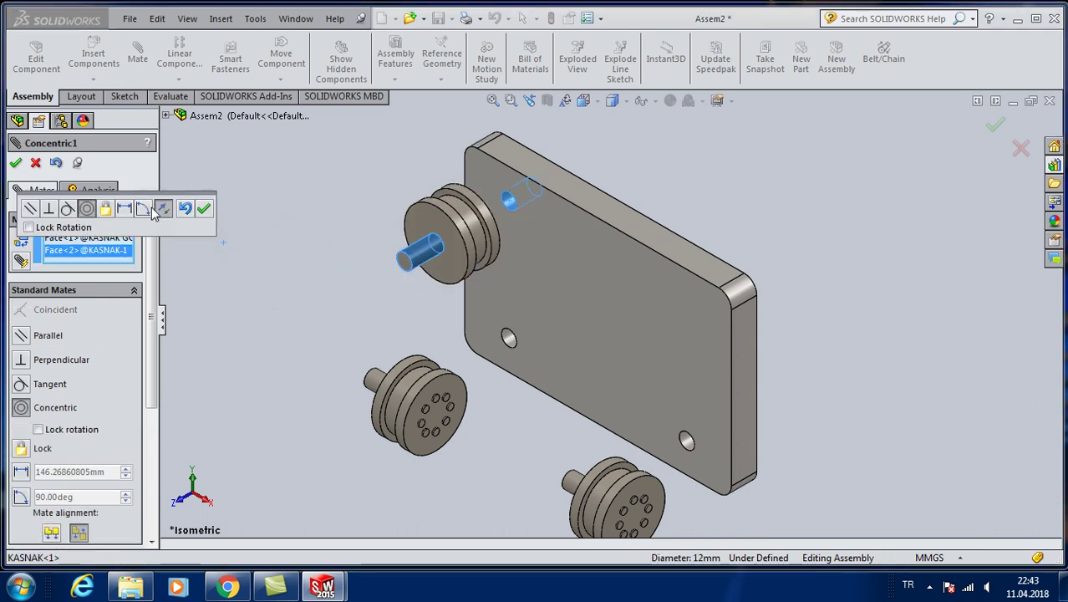
pyautogui.click(164, 210)
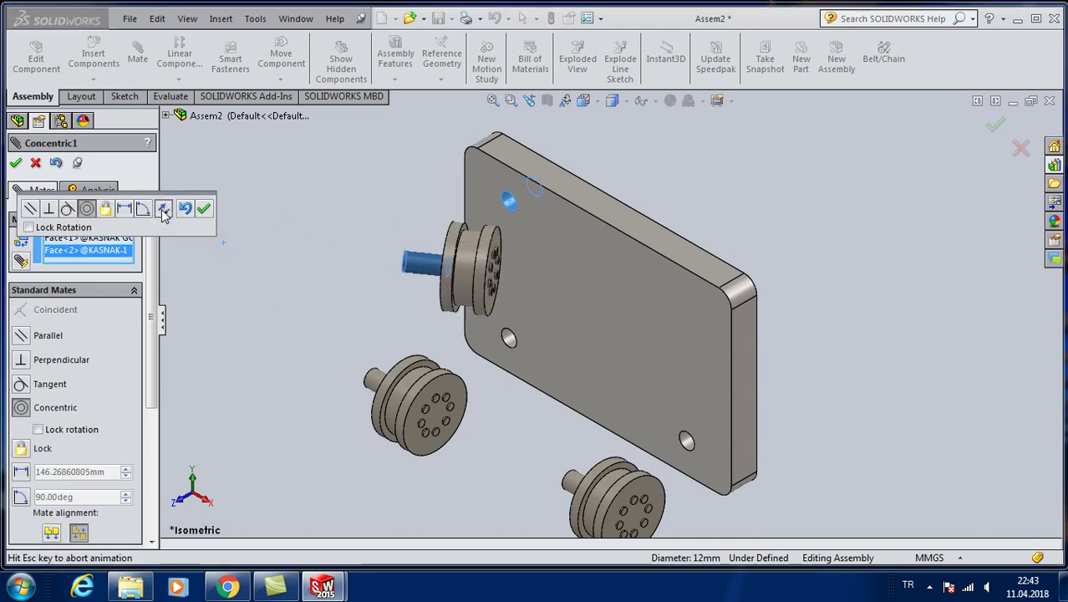
pyautogui.click(204, 208)
# Mate another pulley shaft concentric with a second plate hole, flipped to face outward.
pyautogui.click(509, 339)
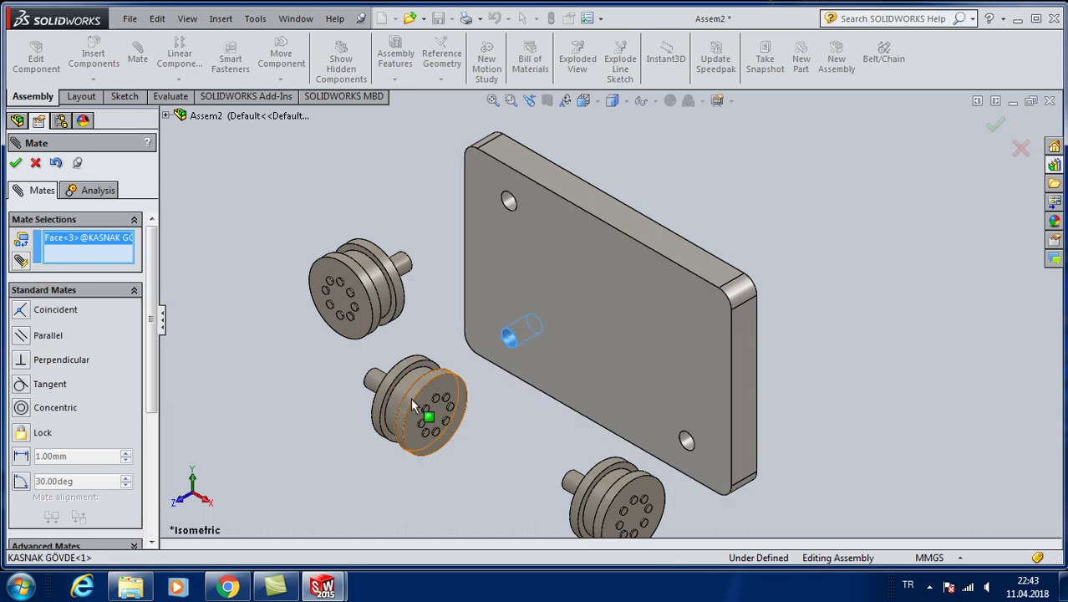
pyautogui.click(404, 391)
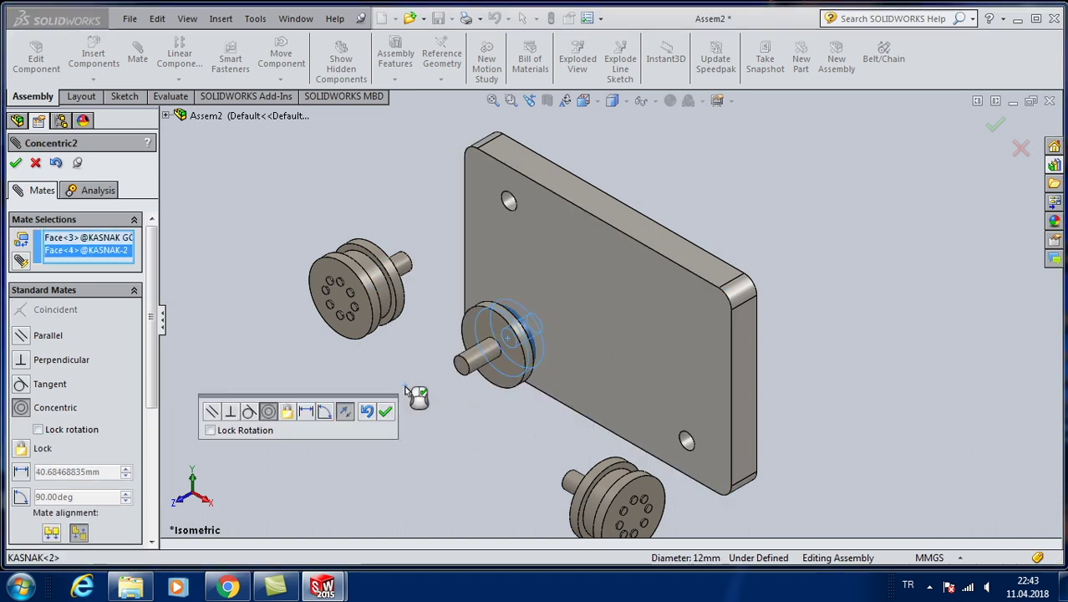
pyautogui.click(346, 415)
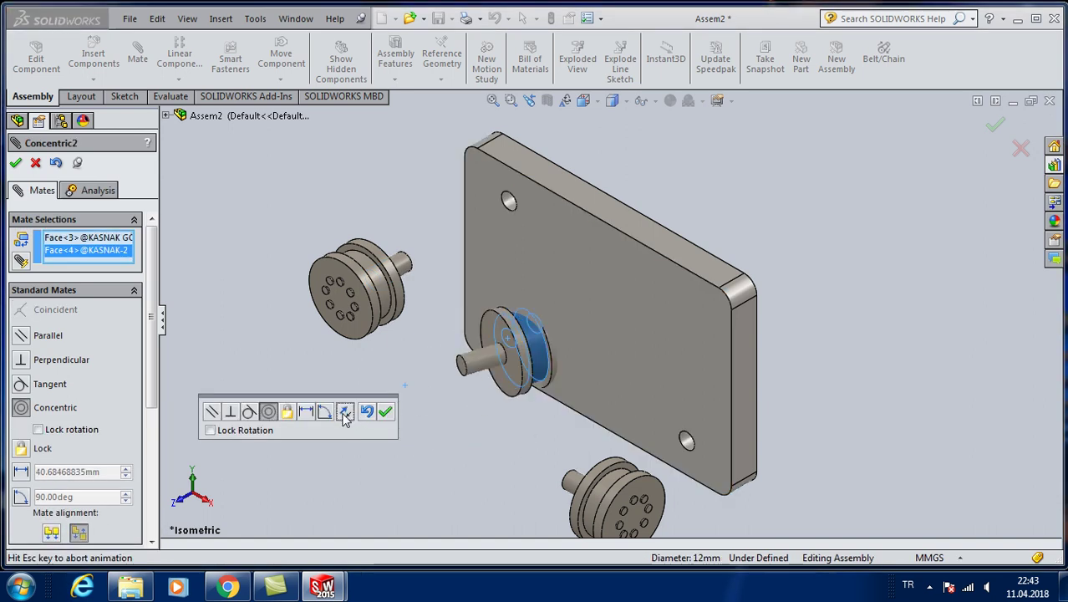
pyautogui.click(385, 412)
pyautogui.scroll(-2, 710, 493)
pyautogui.scroll(-5, 644, 361)
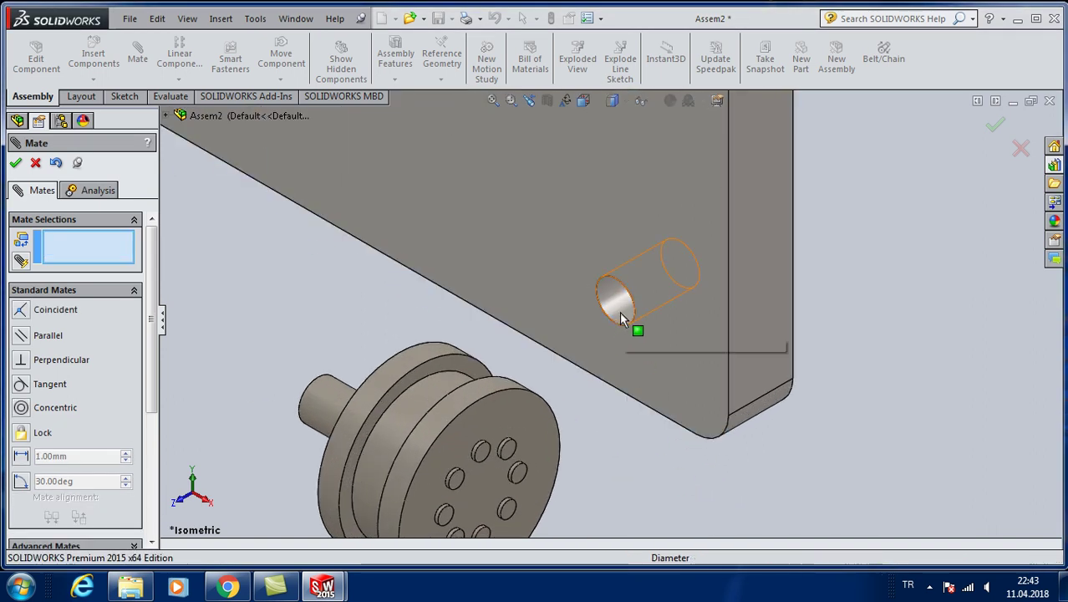
# Mate the third pulley's shaft concentric with the remaining plate hole, facing outward.
pyautogui.click(621, 318)
pyautogui.click(395, 421)
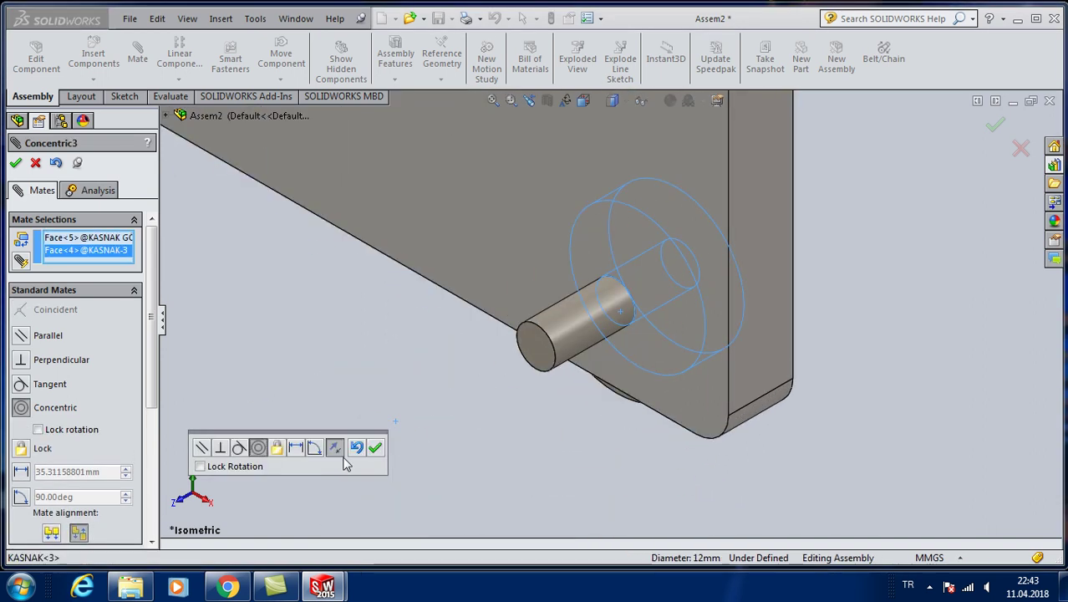
pyautogui.click(343, 456)
pyautogui.click(374, 448)
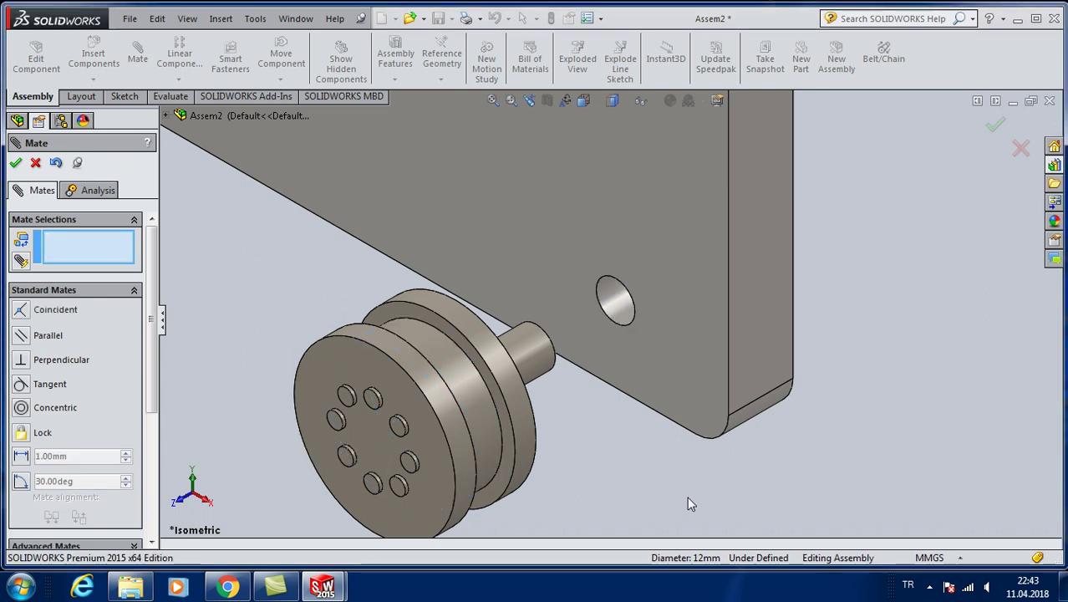
pyautogui.scroll(2, 787, 385)
# Add coincident mates seating two pulley shaft ends flush against the plate face.
pyautogui.moveTo(787, 385); pyautogui.dragTo(724, 419, button='middle')
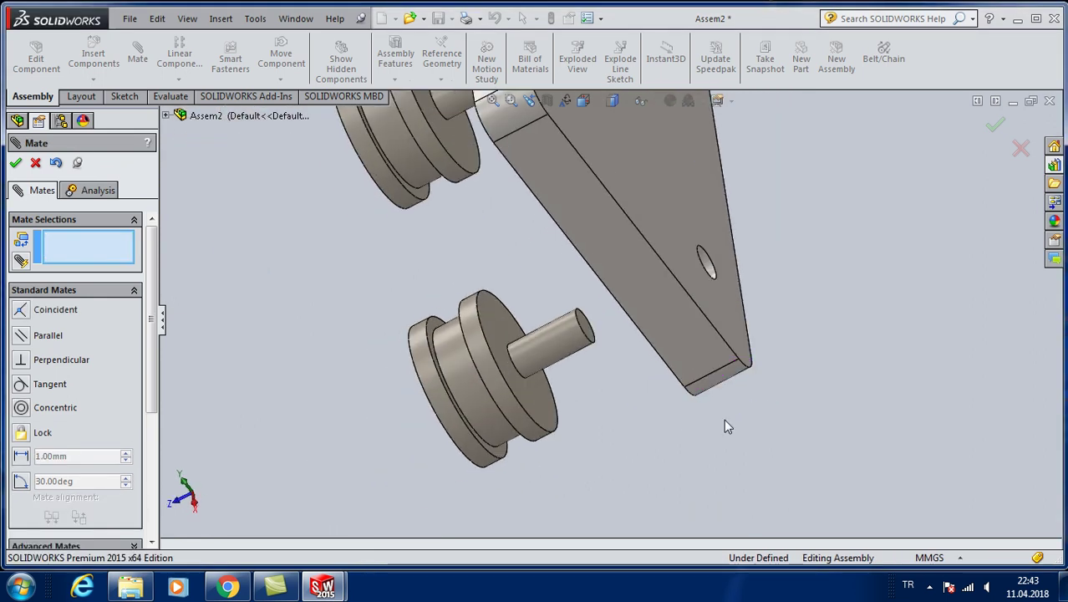
pyautogui.click(724, 305)
pyautogui.click(592, 336)
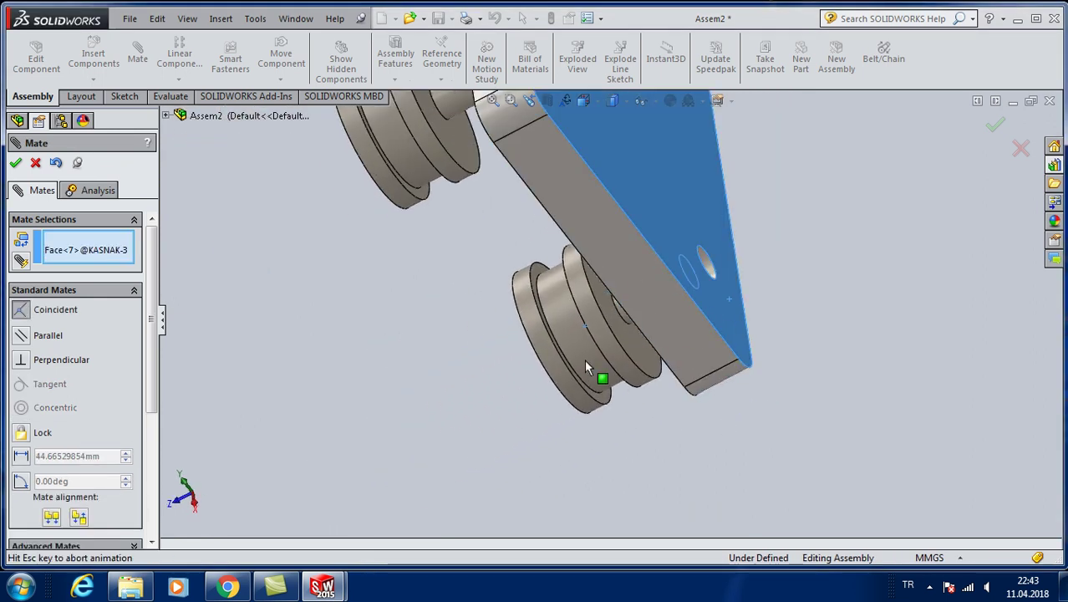
pyautogui.click(761, 399)
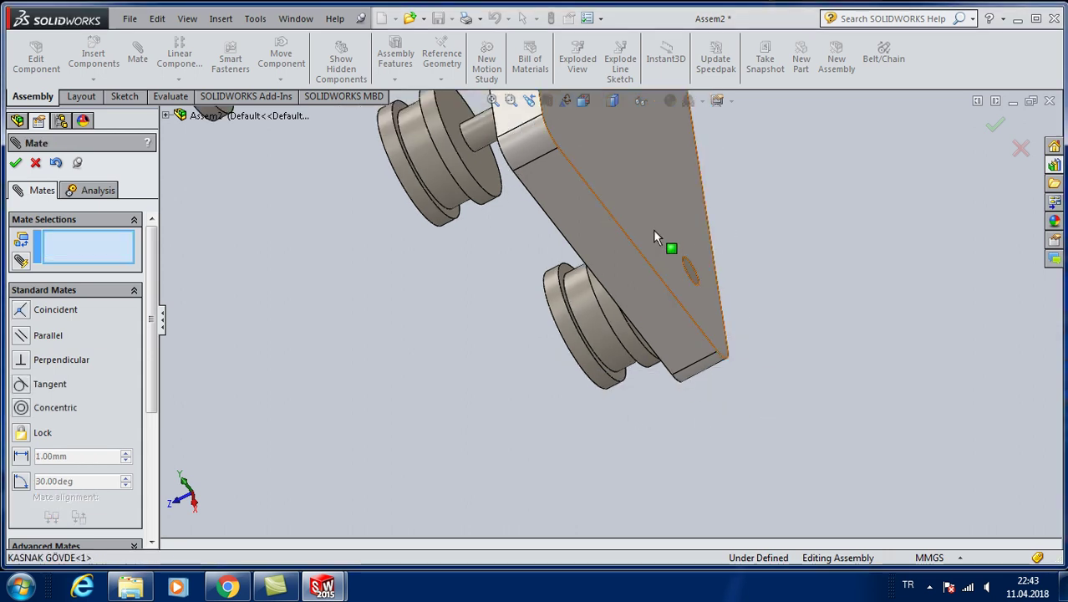
pyautogui.click(658, 267)
pyautogui.moveTo(659, 267)
pyautogui.mouseDown(button='middle')
pyautogui.moveTo(696, 317)
pyautogui.moveTo(499, 157)
pyautogui.moveTo(418, 161)
pyautogui.mouseUp(button='middle')
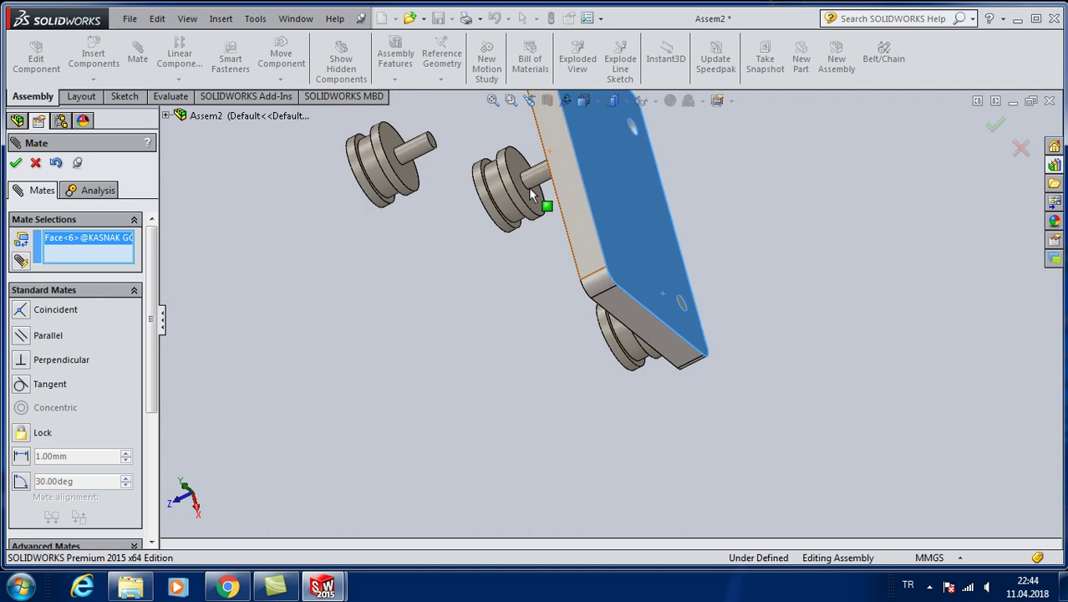
pyautogui.scroll(-3, 449, 146)
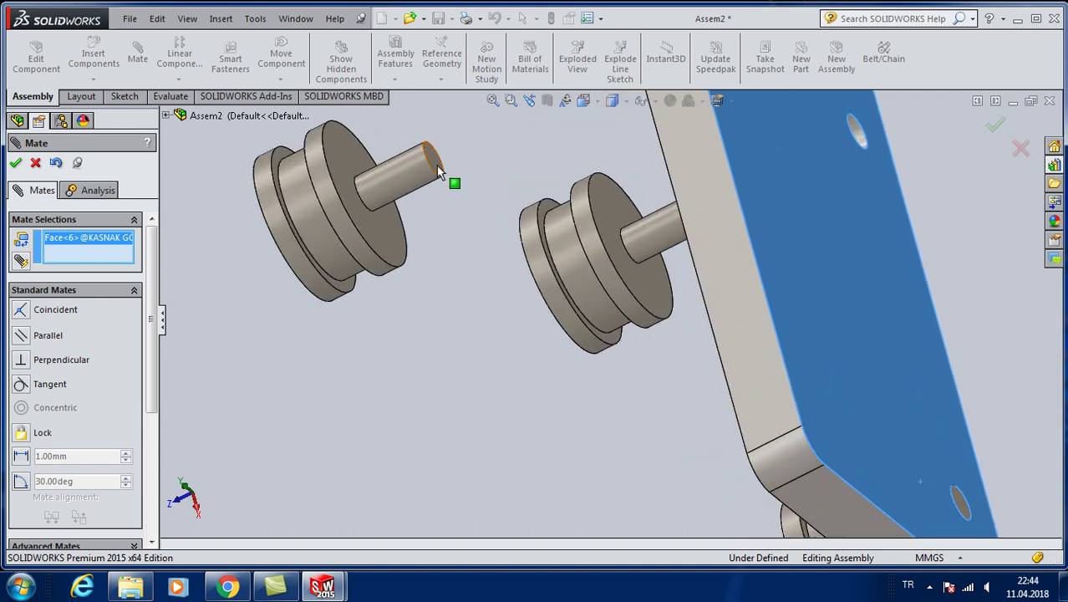
pyautogui.click(438, 169)
pyautogui.click(418, 143)
# Seat the last shaft end flush against the plate, close Mate, and view the assembly isometric.
pyautogui.click(768, 216)
pyautogui.moveTo(693, 301); pyautogui.dragTo(707, 284, button='middle')
pyautogui.scroll(-3, 666, 334)
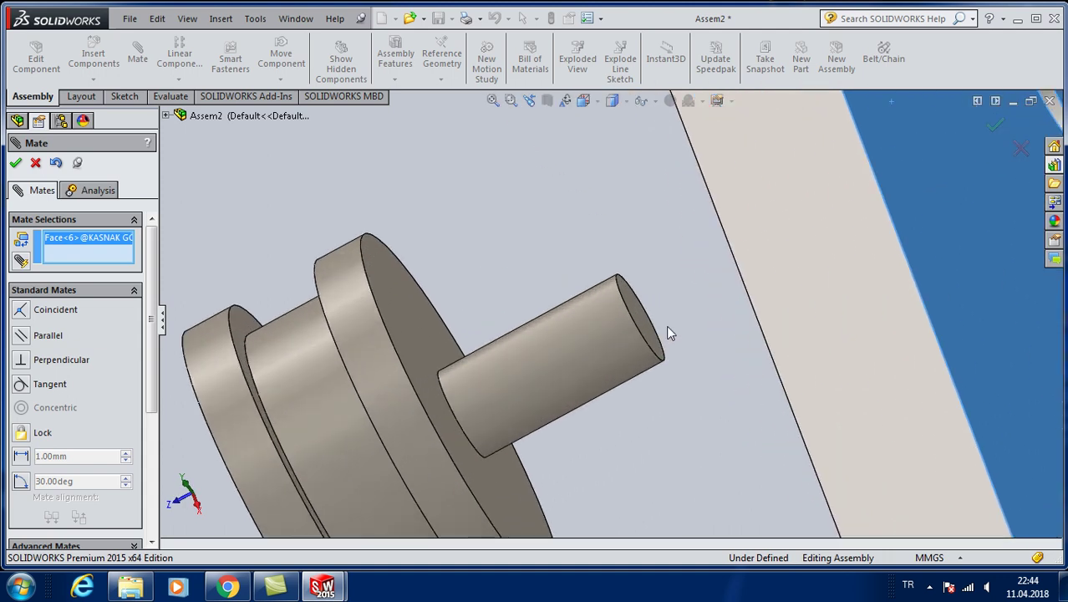
pyautogui.scroll(-3, 667, 328)
pyautogui.click(623, 320)
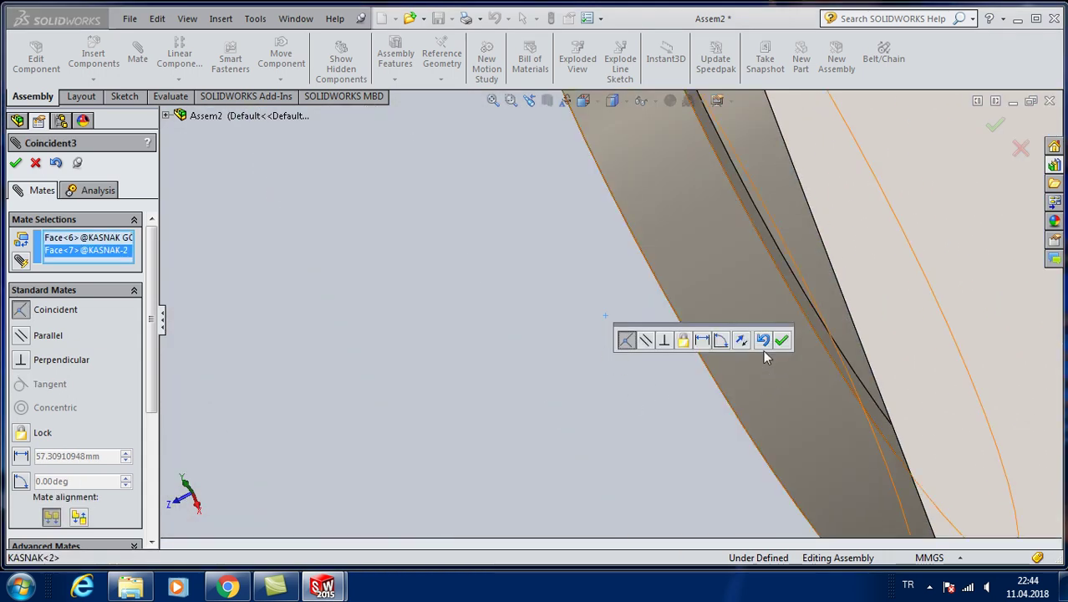
pyautogui.click(783, 341)
pyautogui.click(16, 163)
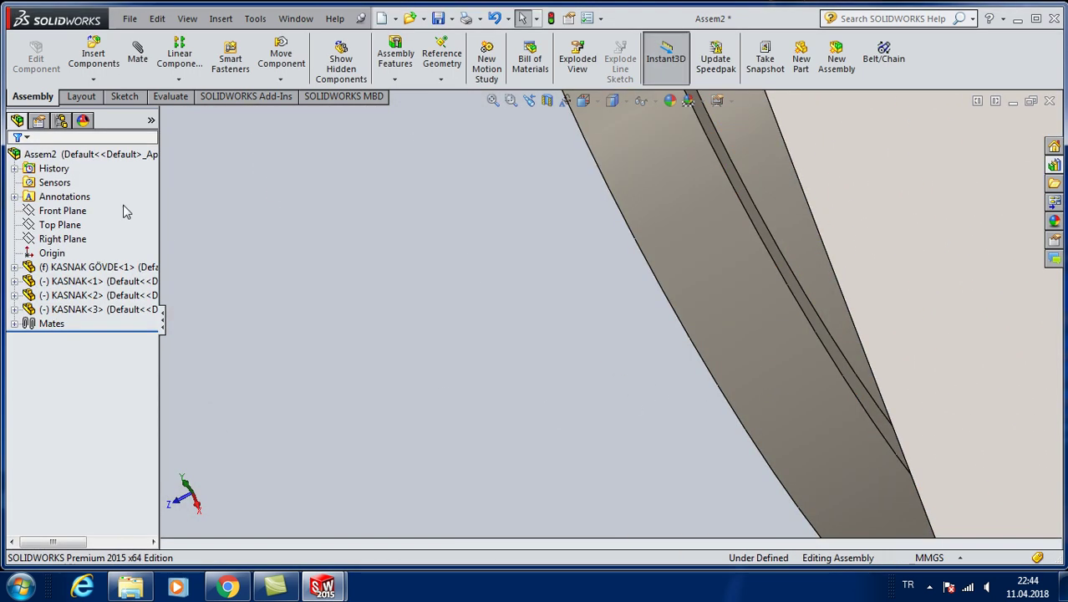
pyautogui.press('space')
pyautogui.click(354, 311)
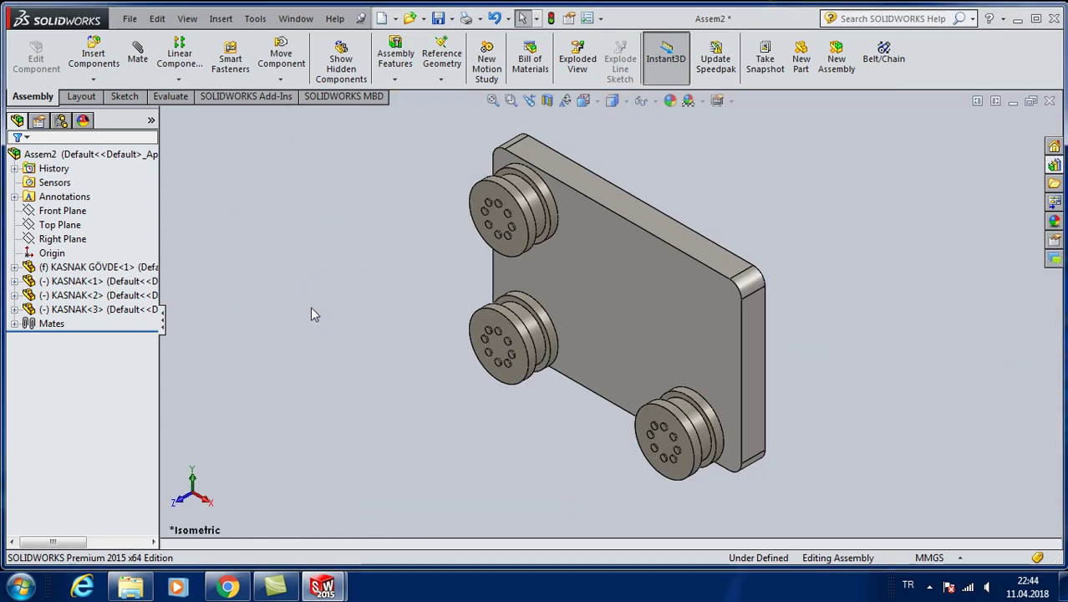
# Start a Belt/Chain feature and select the groove faces of all three pulleys.
pyautogui.click(221, 19)
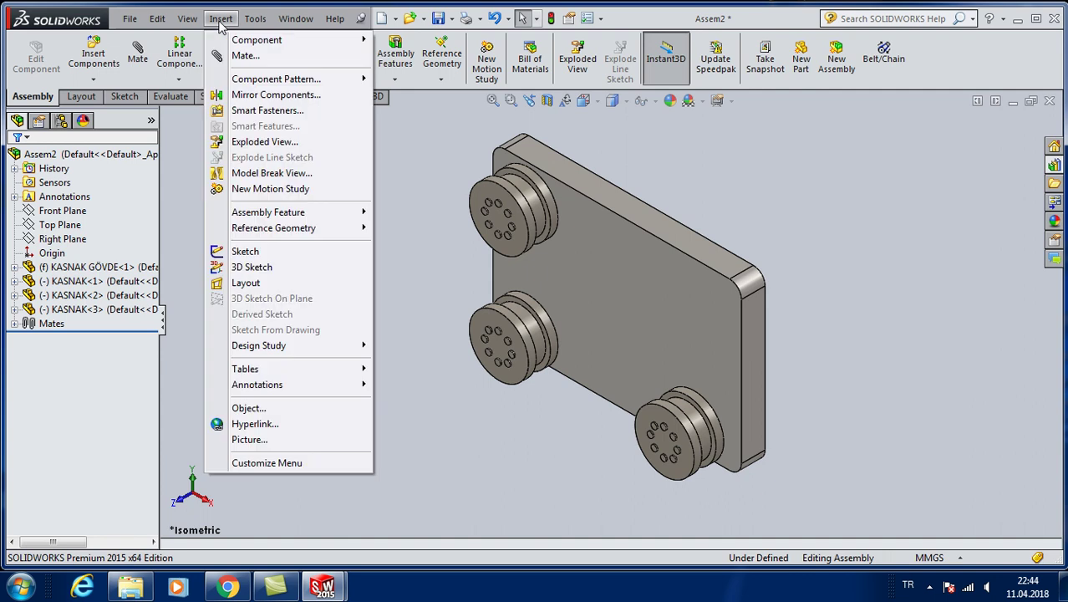
pyautogui.moveTo(267, 212)
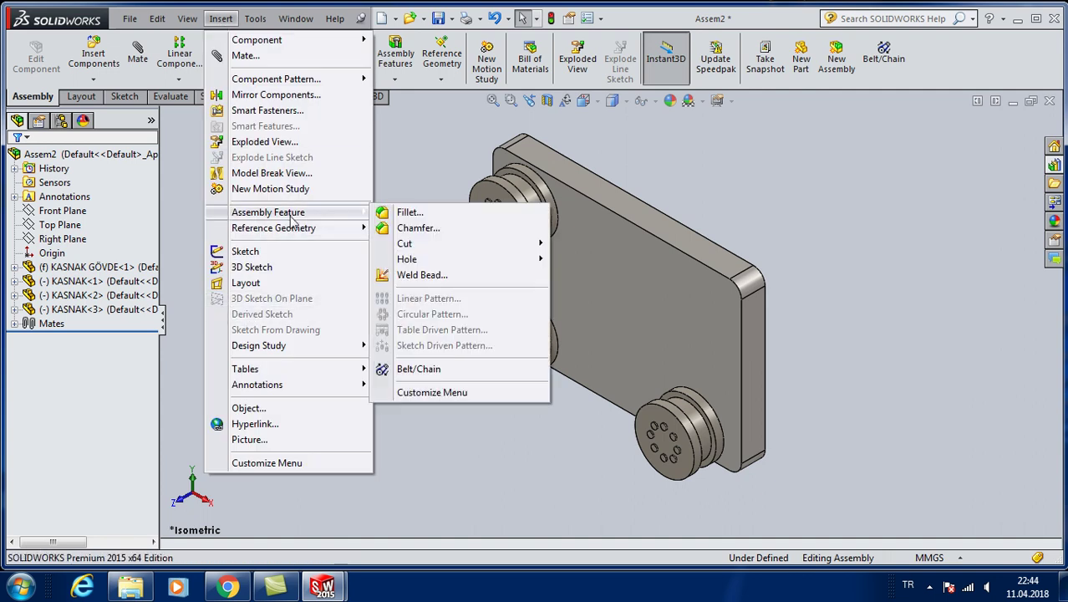
pyautogui.click(424, 368)
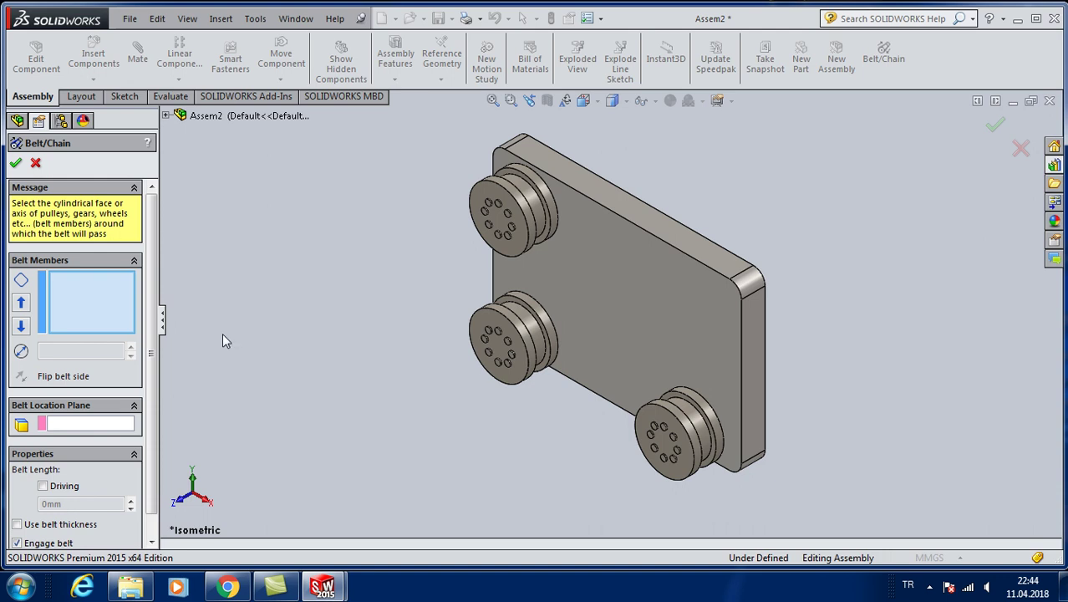
pyautogui.scroll(-3, 561, 227)
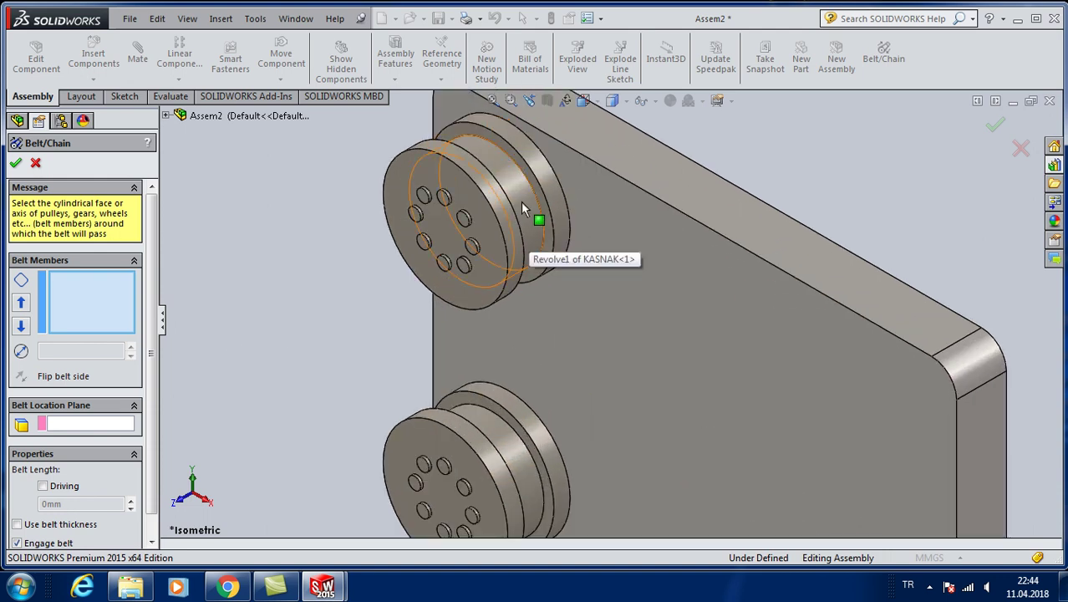
pyautogui.click(524, 209)
pyautogui.click(525, 465)
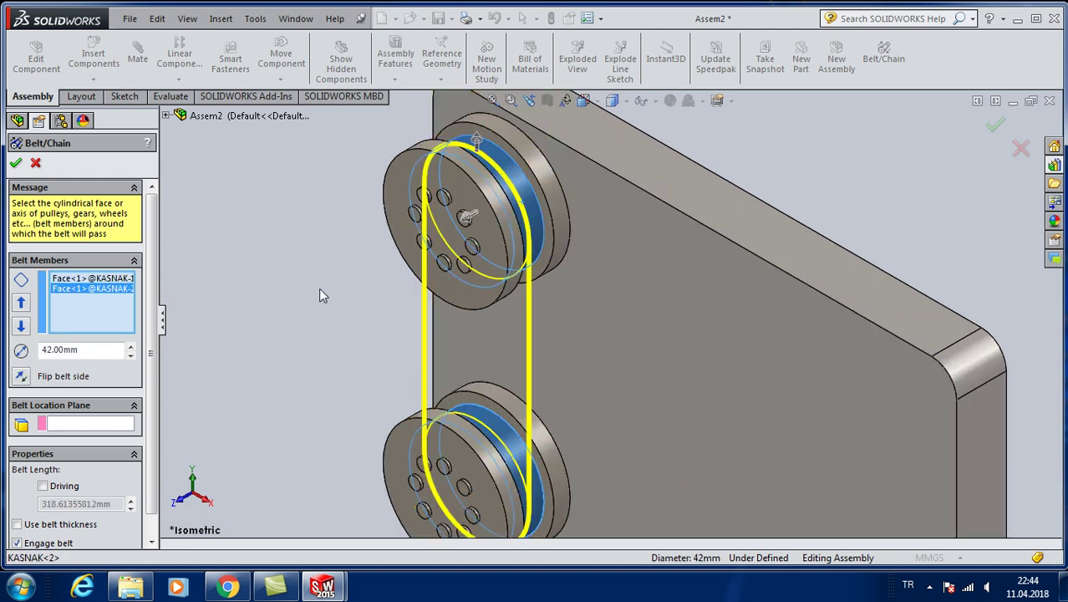
pyautogui.scroll(2, 318, 288)
pyautogui.click(25, 380)
pyautogui.click(25, 380)
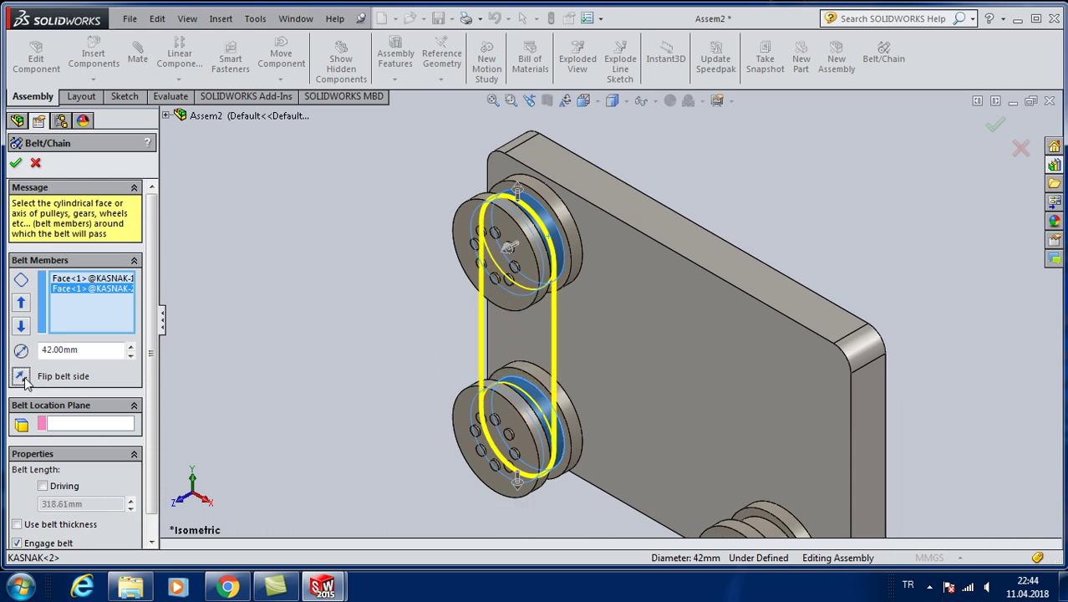
pyautogui.scroll(2, 337, 237)
pyautogui.scroll(-3, 786, 514)
pyautogui.scroll(1, 778, 510)
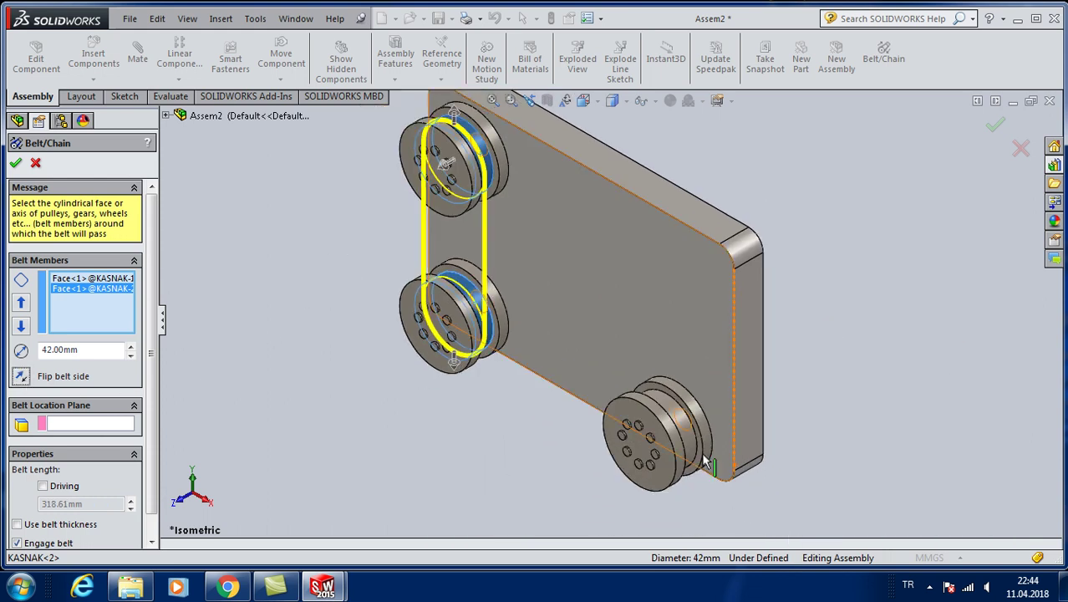
pyautogui.click(687, 432)
# Enable Use belt thickness and set the belt thickness to 1.00 mm.
pyautogui.keyDown('ctrl'); pyautogui.moveTo(303, 429); pyautogui.dragTo(384, 412, button='middle'); pyautogui.keyUp('ctrl')
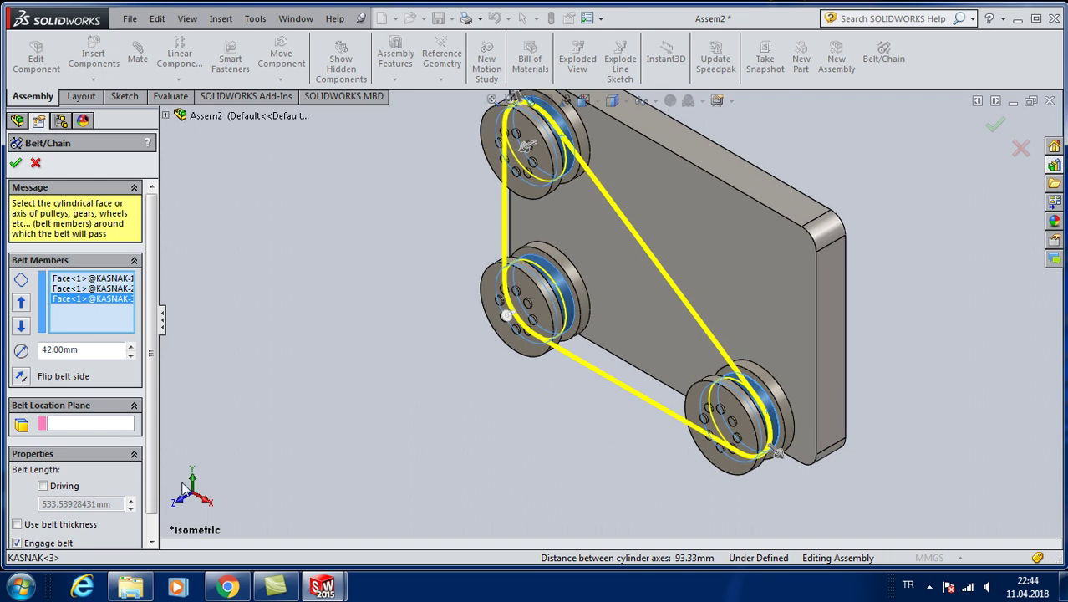
pyautogui.scroll(-1, 151, 458)
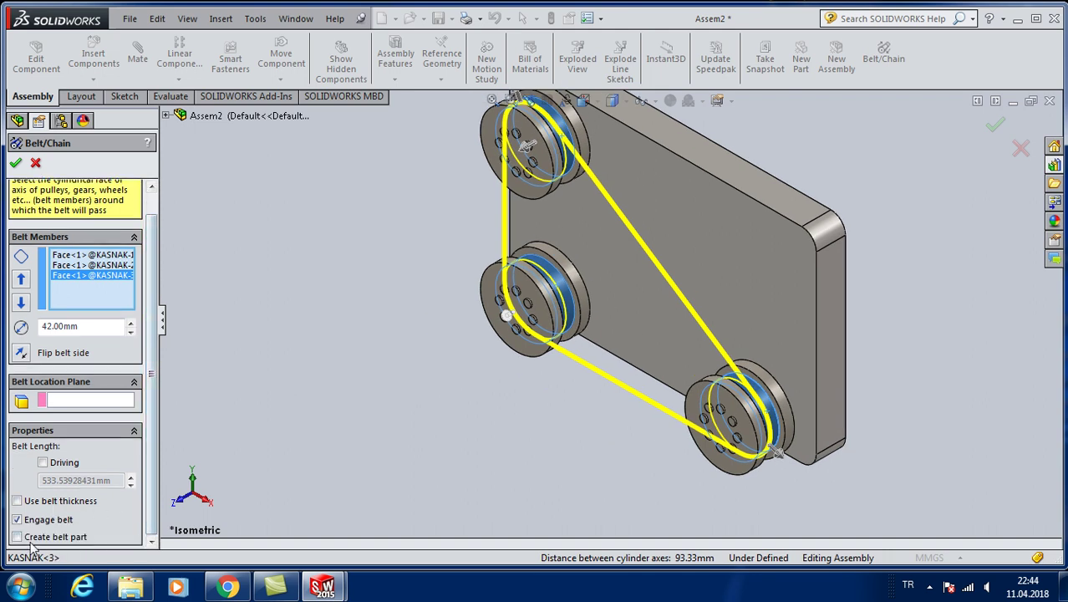
pyautogui.click(16, 501)
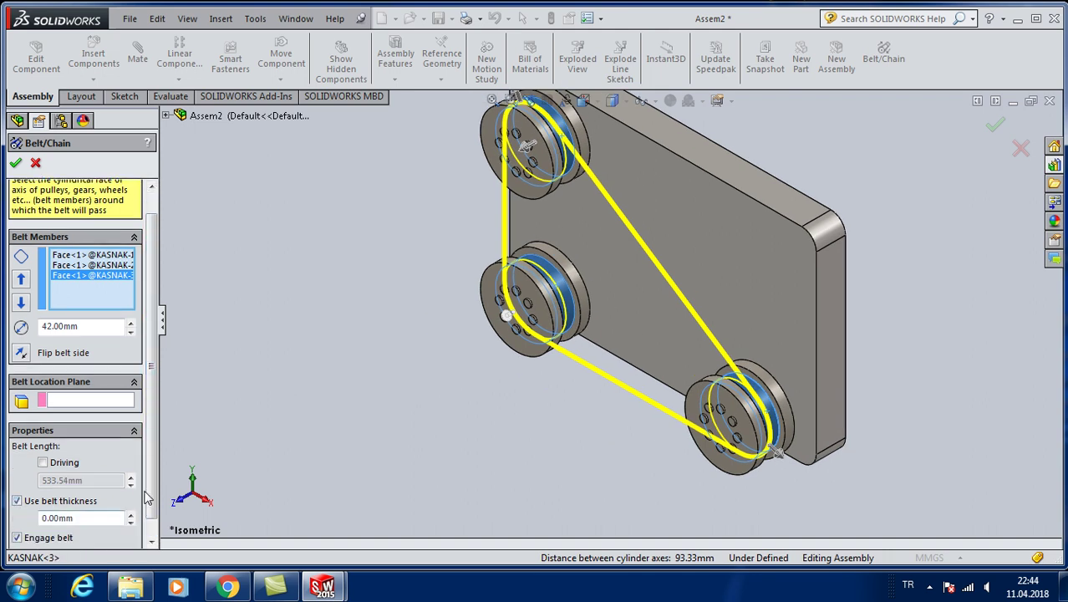
pyautogui.scroll(-1, 154, 523)
pyautogui.moveTo(79, 499); pyautogui.dragTo(29, 509)
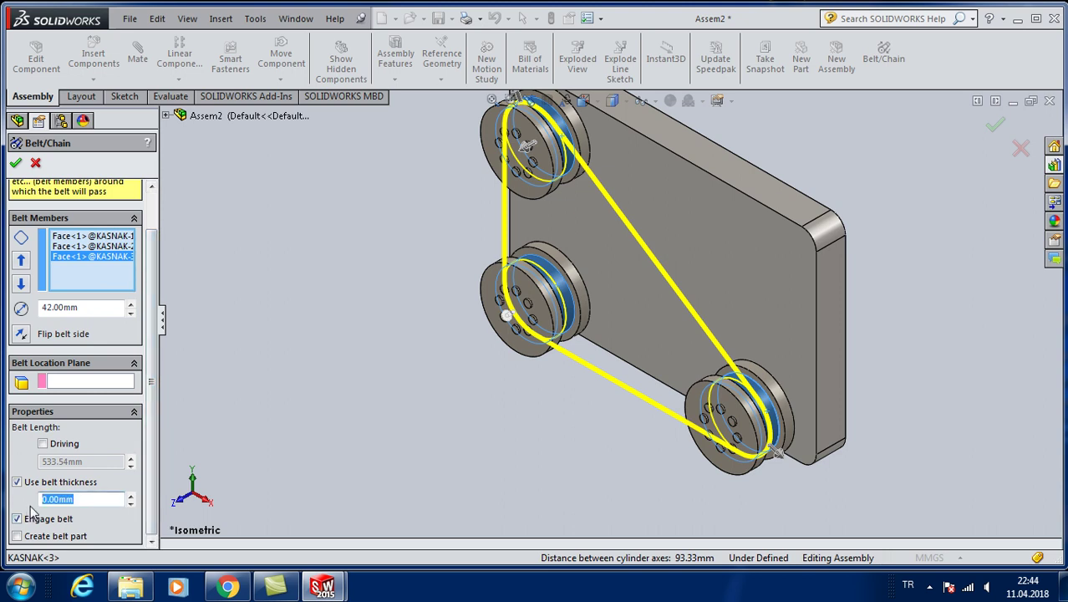
pyautogui.write('1')
pyautogui.press('Return')
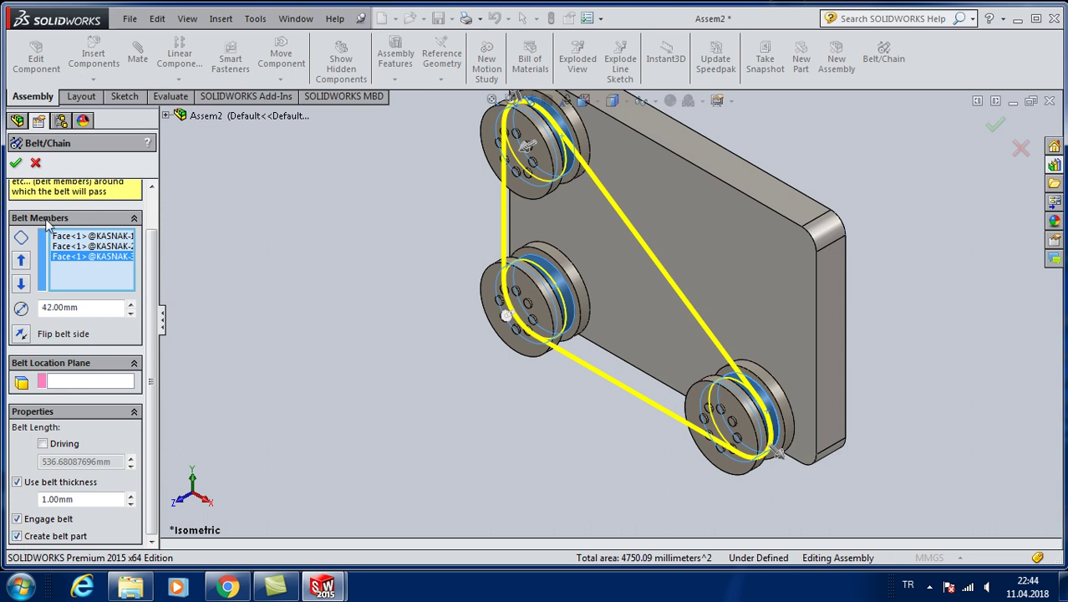
# Accept the belt, save the assembly, and save the new belt part as KAYIŞ.
pyautogui.click(16, 164)
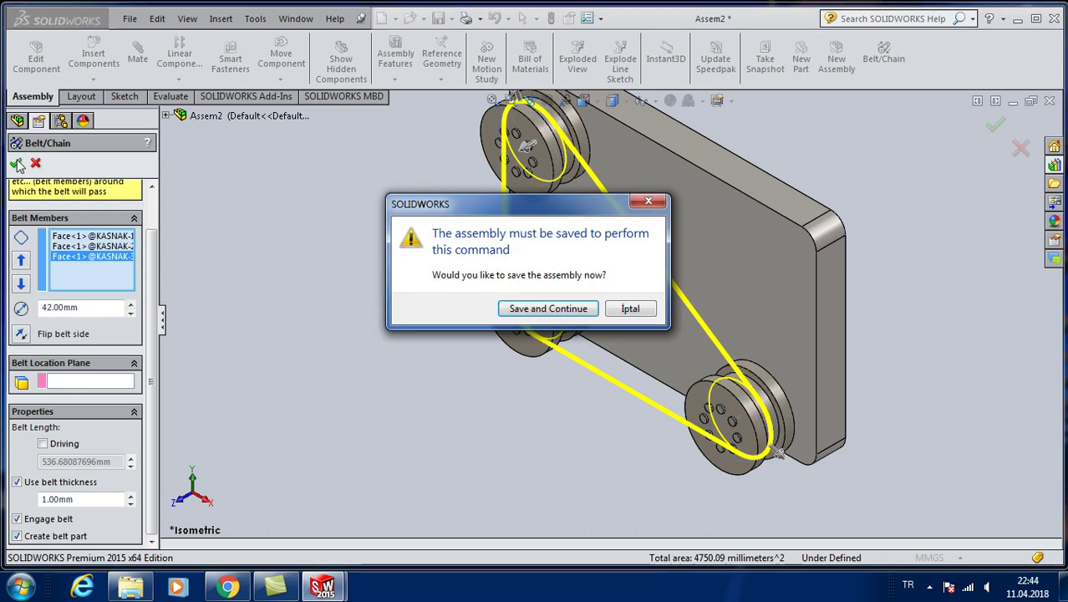
pyautogui.click(548, 309)
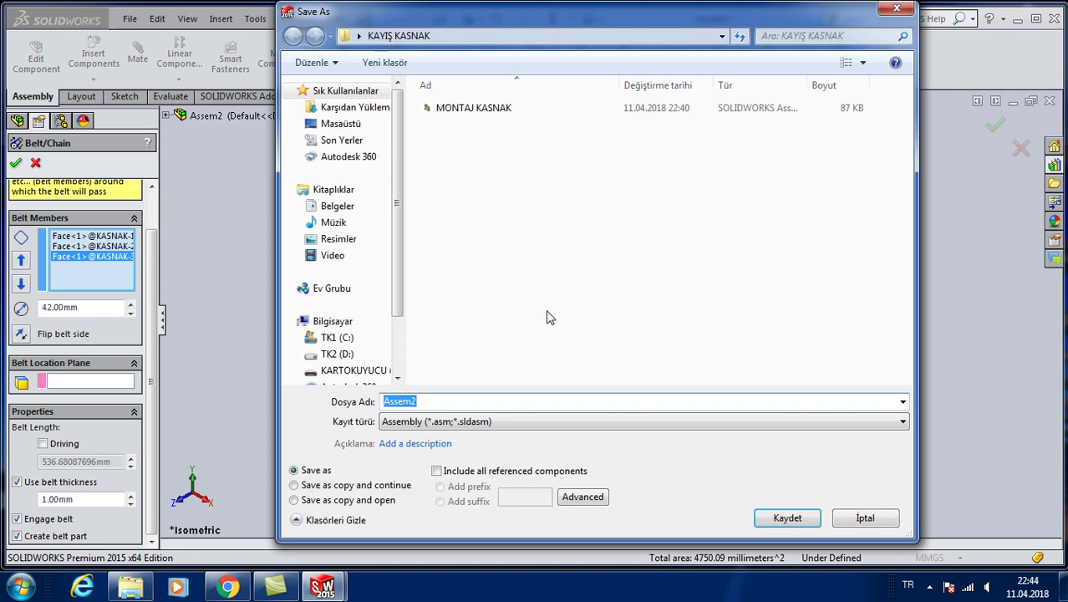
pyautogui.click(787, 518)
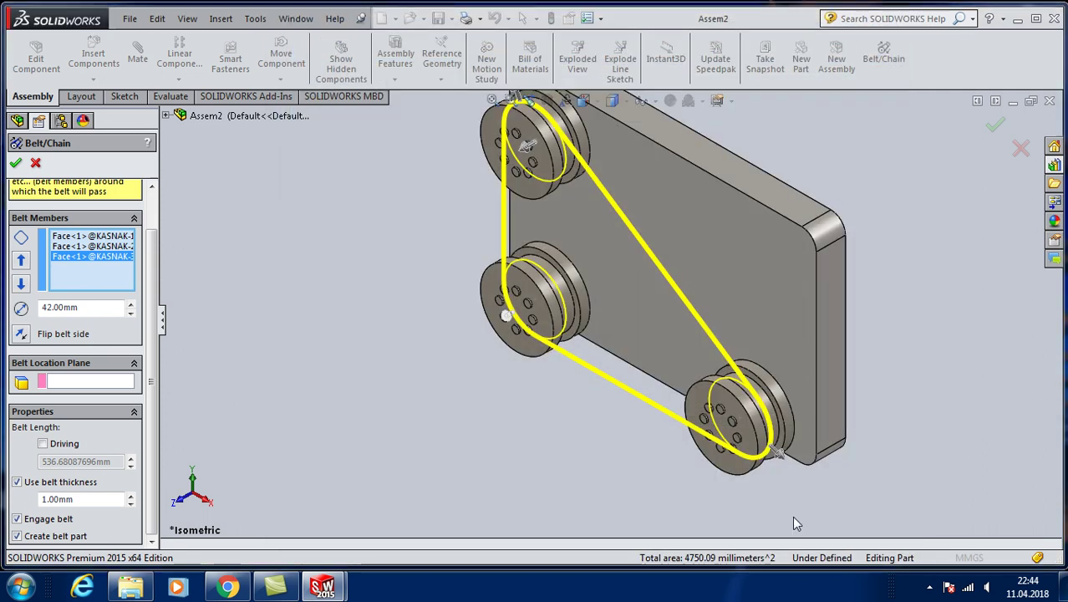
pyautogui.press('BackSpace')
pyautogui.press('BackSpace')
pyautogui.press('BackSpace')
pyautogui.press('BackSpace')
pyautogui.press('BackSpace')
pyautogui.write('KAYIŞ')
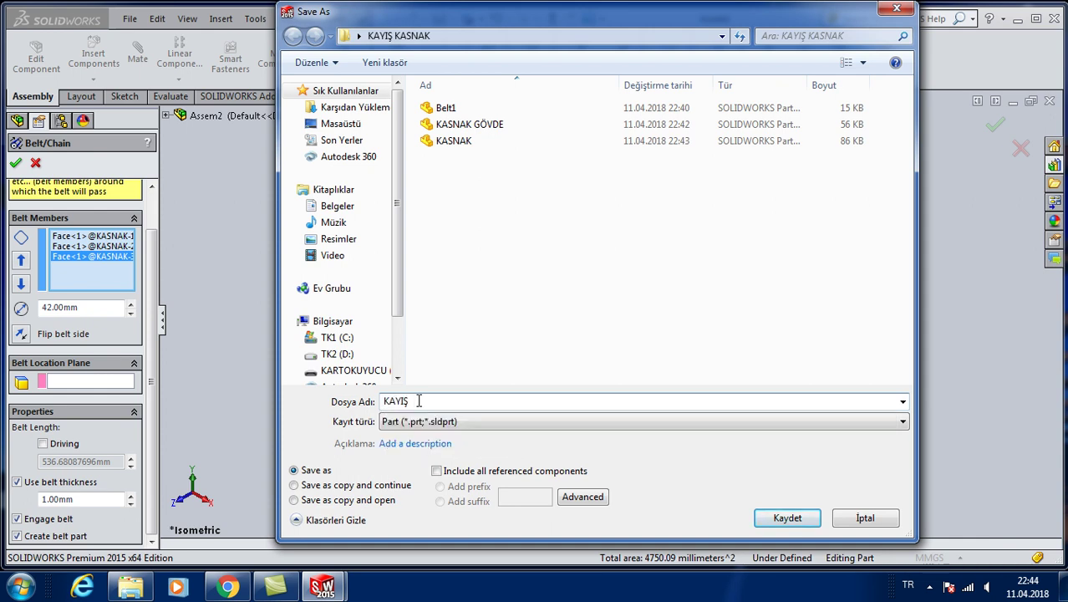
pyautogui.click(785, 525)
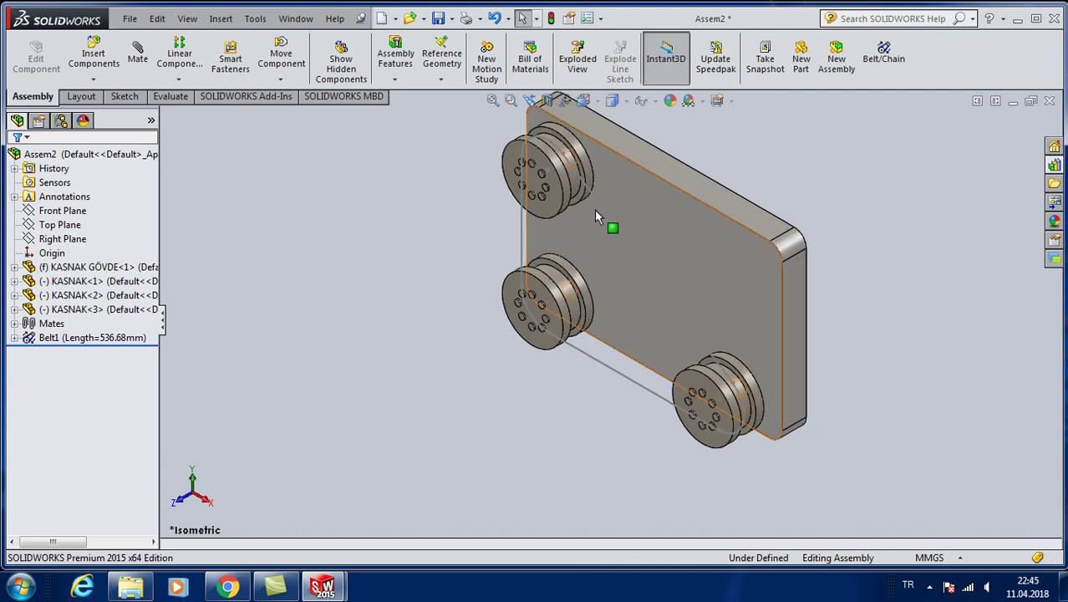
# Spin the top pulley to test that the belt drives the other pulleys.
pyautogui.scroll(-1, 586, 201)
pyautogui.scroll(-1, 586, 201)
pyautogui.click(535, 224)
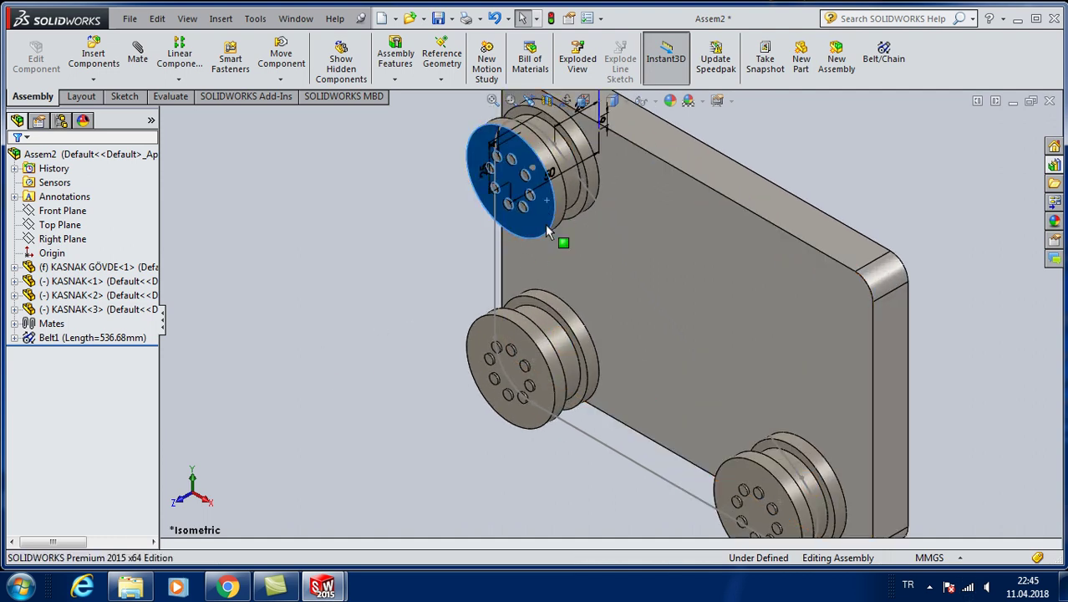
pyautogui.moveTo(529, 179); pyautogui.dragTo(427, 195)
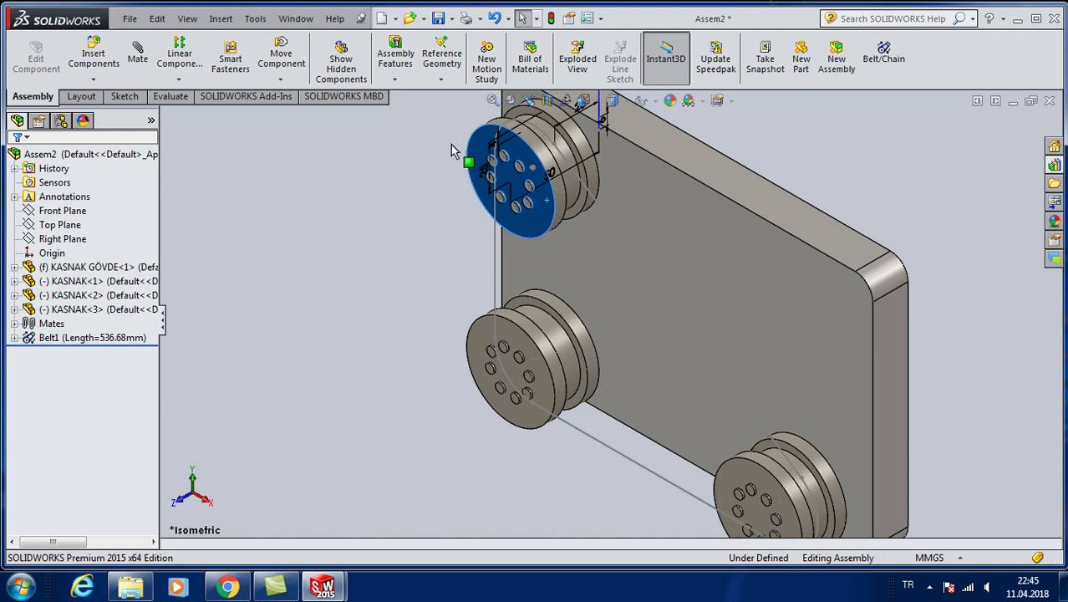
pyautogui.click(335, 283)
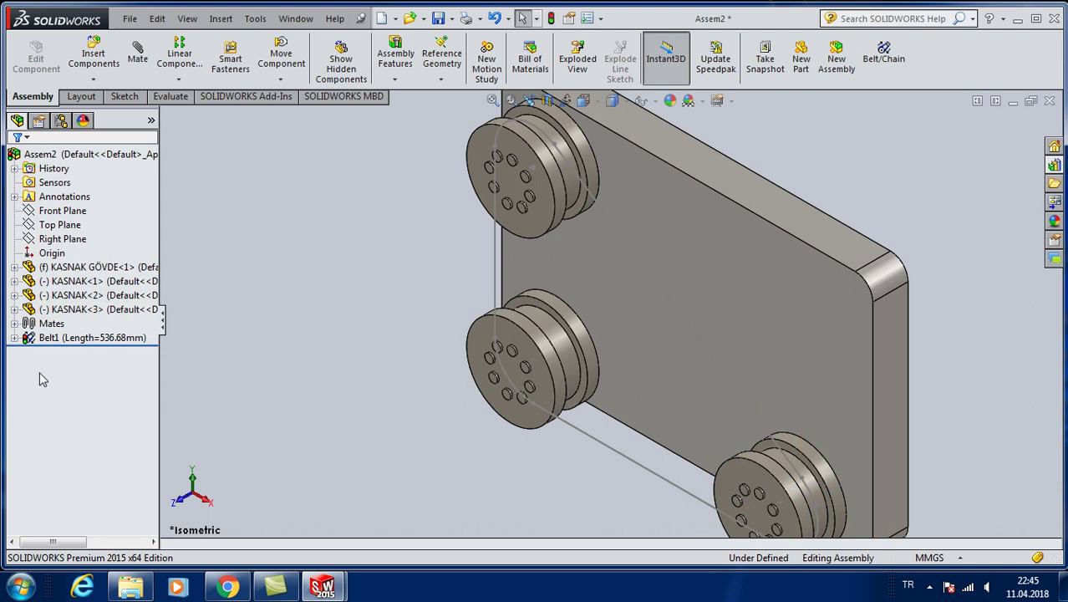
# Expand Belt1 and KAYIŞ<1> in the tree and show KAYIŞ<1>'s context menu.
pyautogui.click(14, 338)
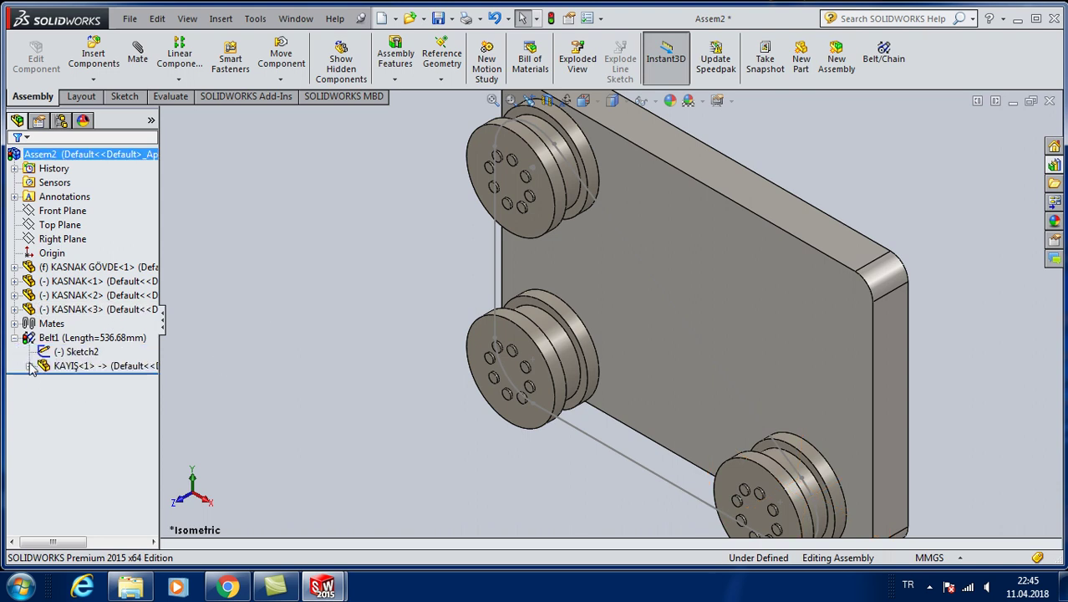
pyautogui.click(29, 367)
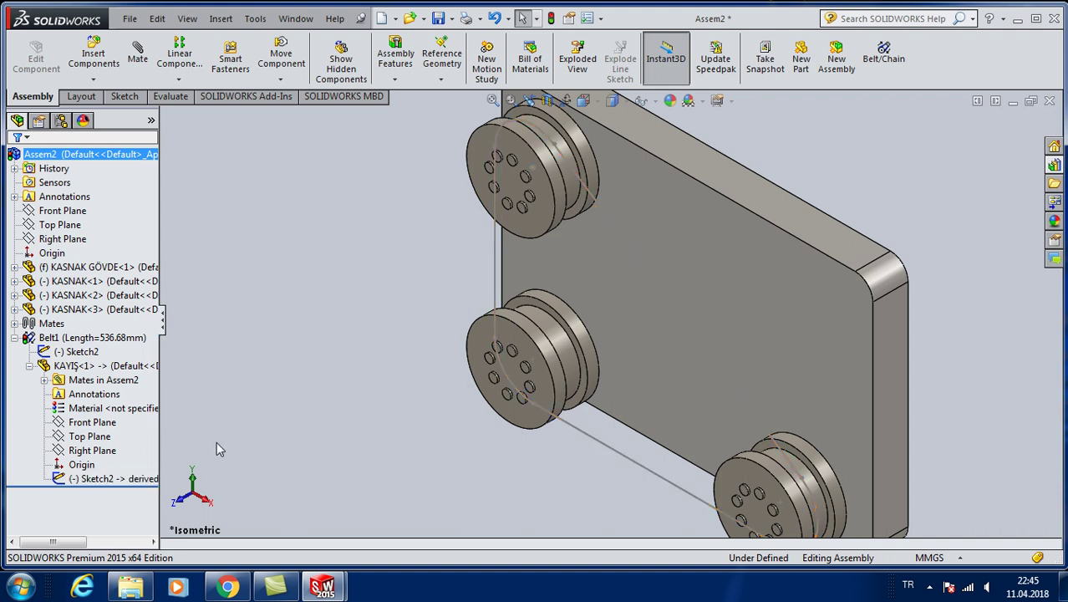
pyautogui.rightClick(82, 368)
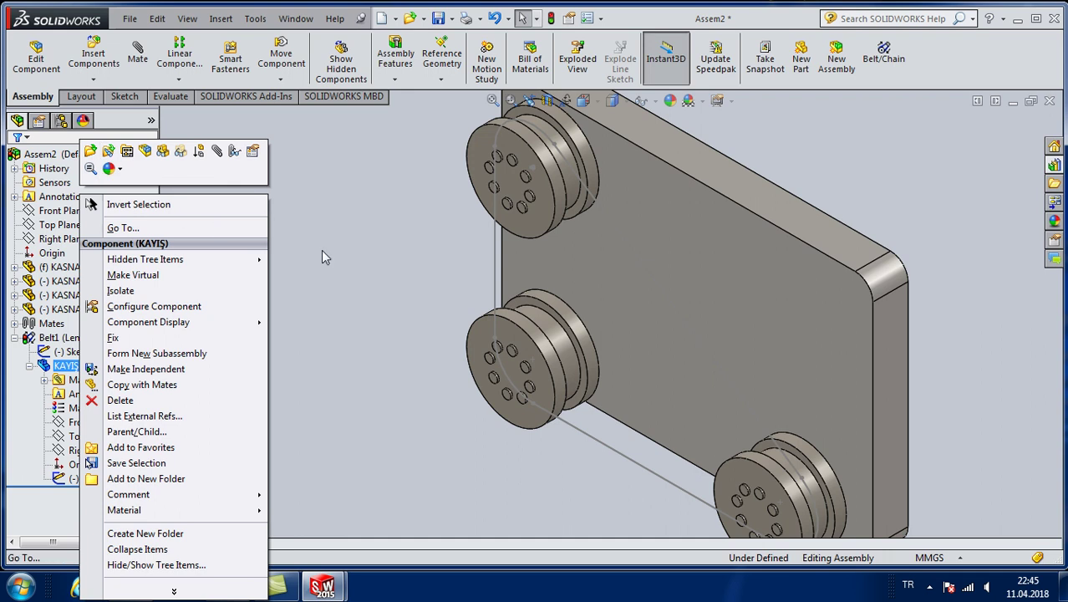
pyautogui.click(325, 256)
pyautogui.rightClick(109, 367)
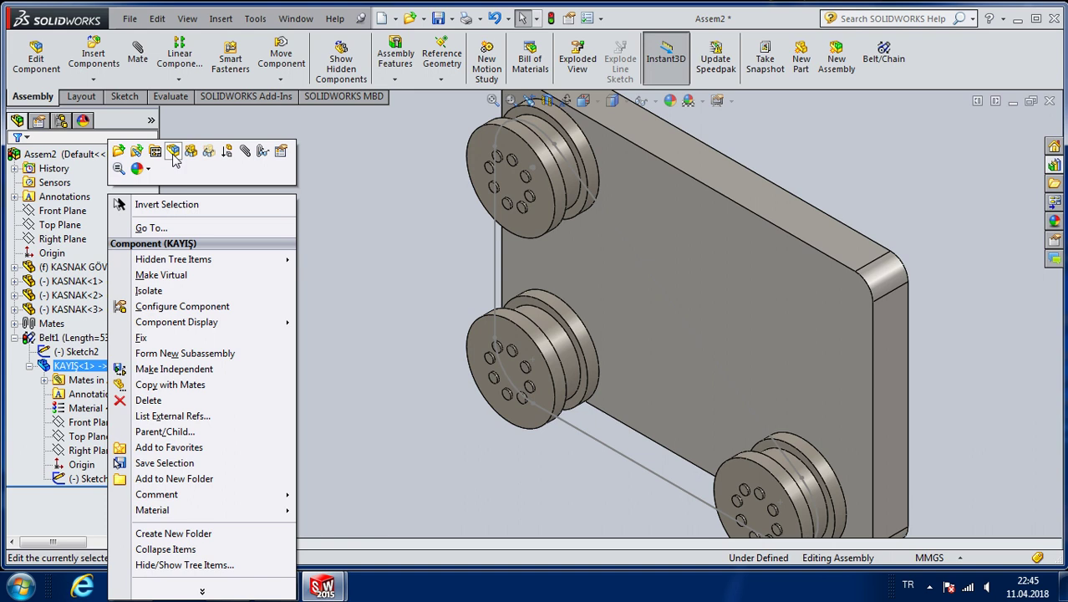
# Edit the KAYIŞ belt part in place and select its derived Sketch2.
pyautogui.click(173, 152)
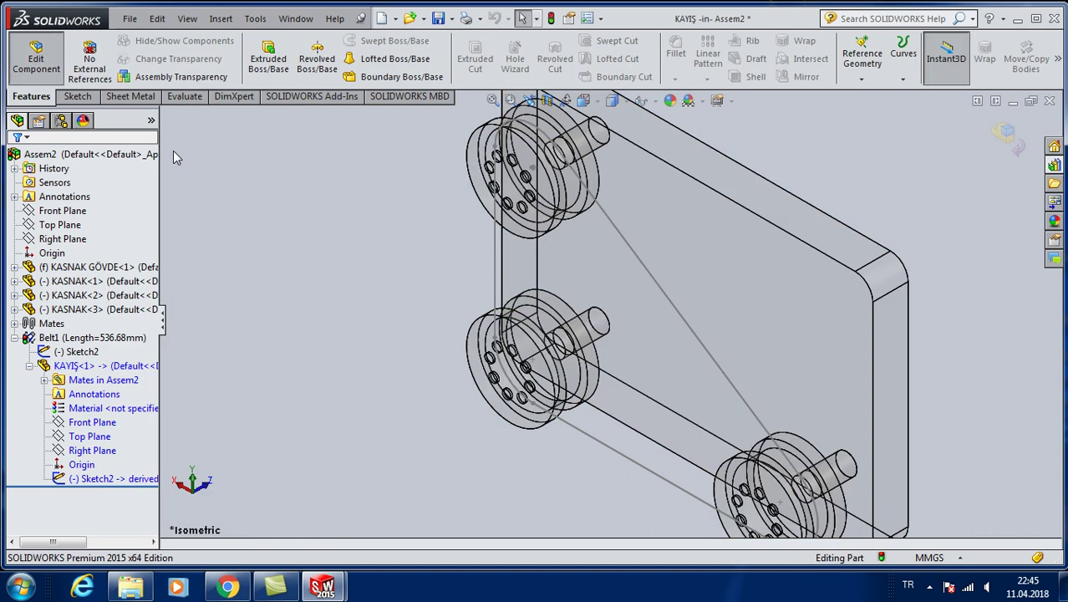
pyautogui.click(140, 480)
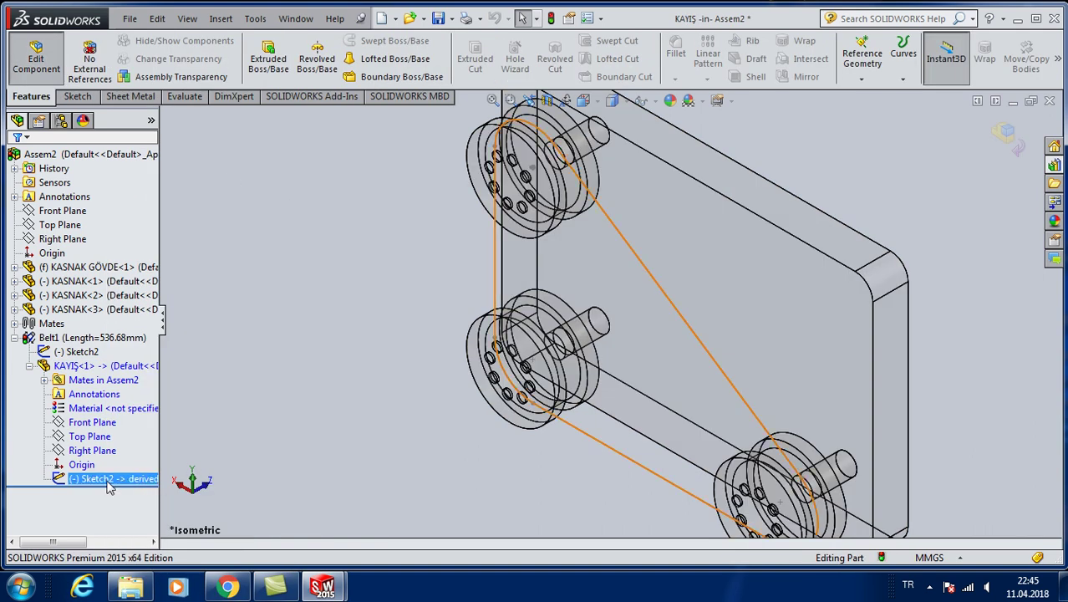
pyautogui.click(285, 380)
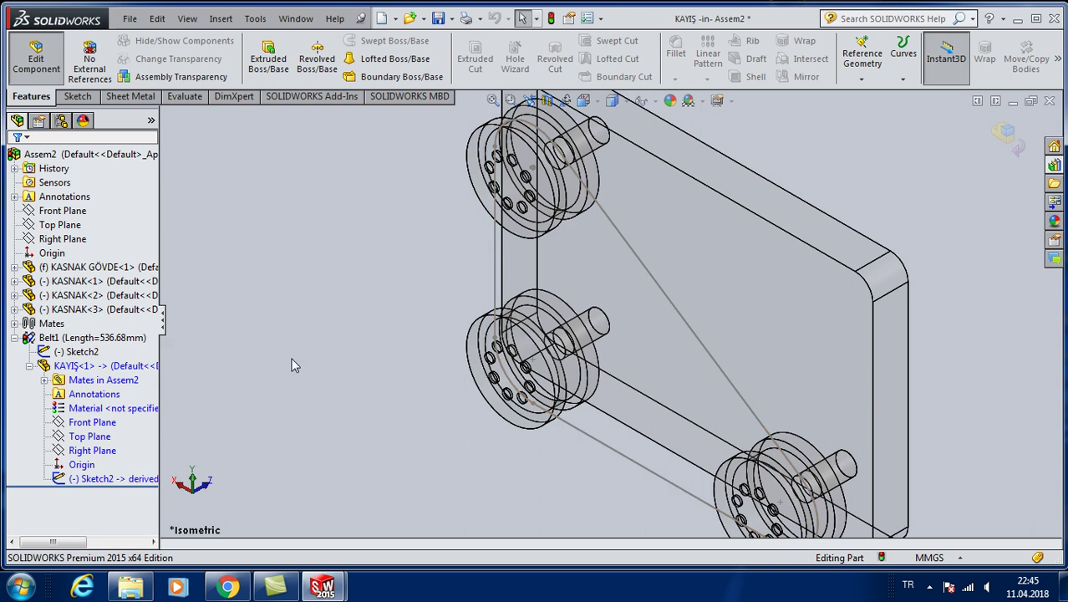
pyautogui.click(146, 478)
pyautogui.keyDown('ctrl'); pyautogui.click(117, 476); pyautogui.keyUp('ctrl')
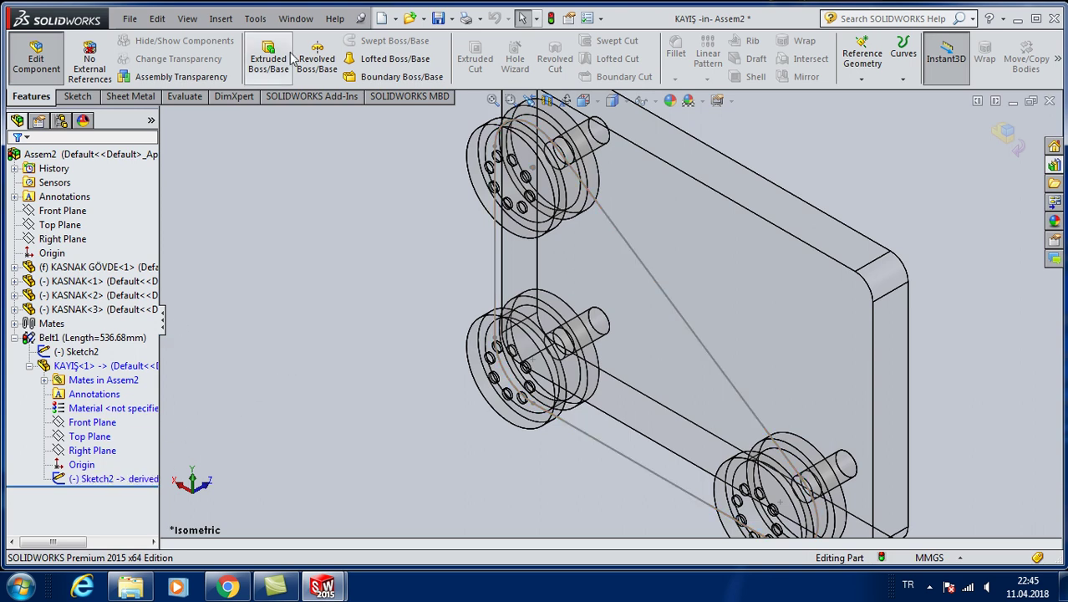
pyautogui.click(102, 478)
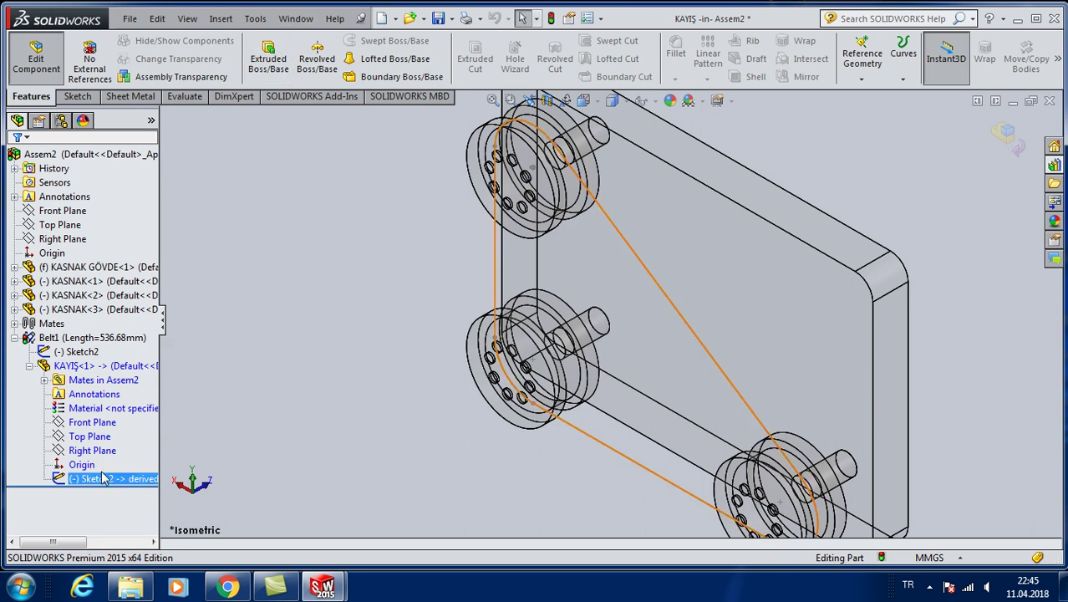
# Start an Extruded Boss/Base on the derived belt sketch, reversed, with Thin Feature enabled.
pyautogui.click(279, 74)
pyautogui.click(165, 115)
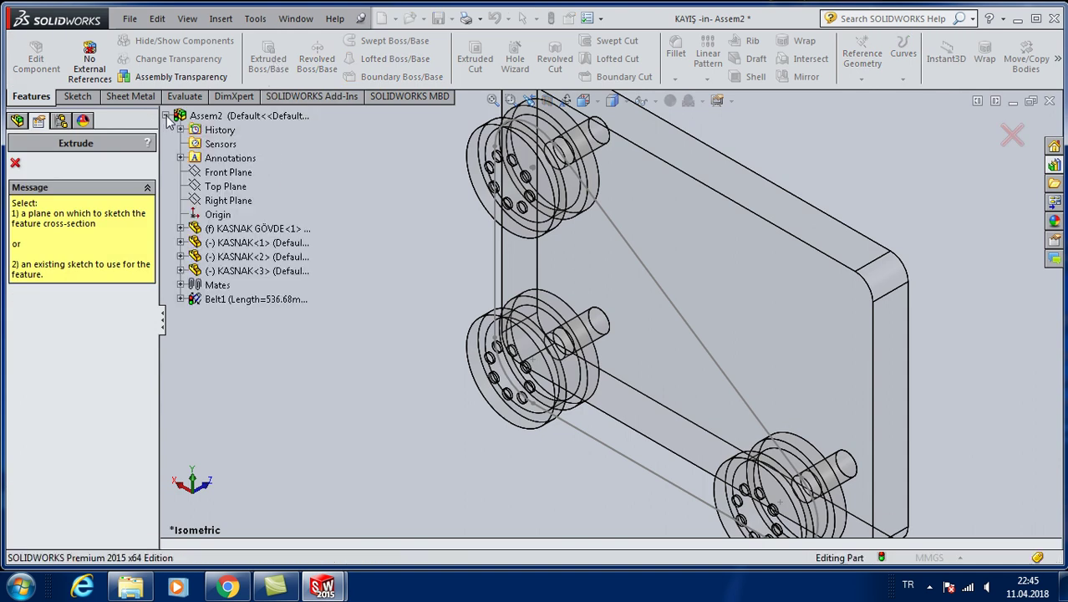
pyautogui.click(180, 298)
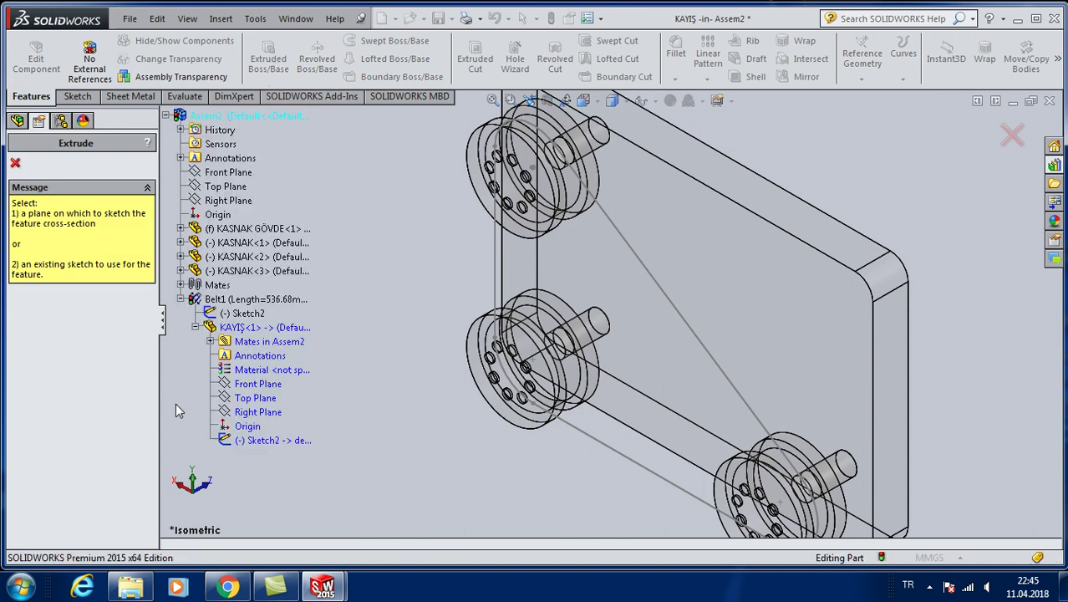
pyautogui.click(258, 442)
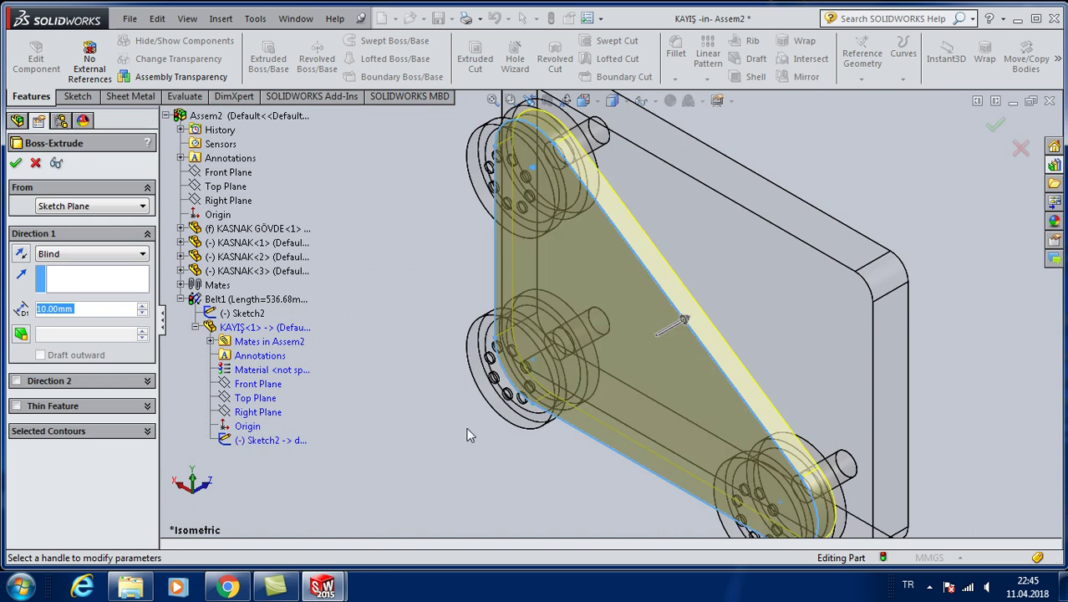
pyautogui.click(20, 254)
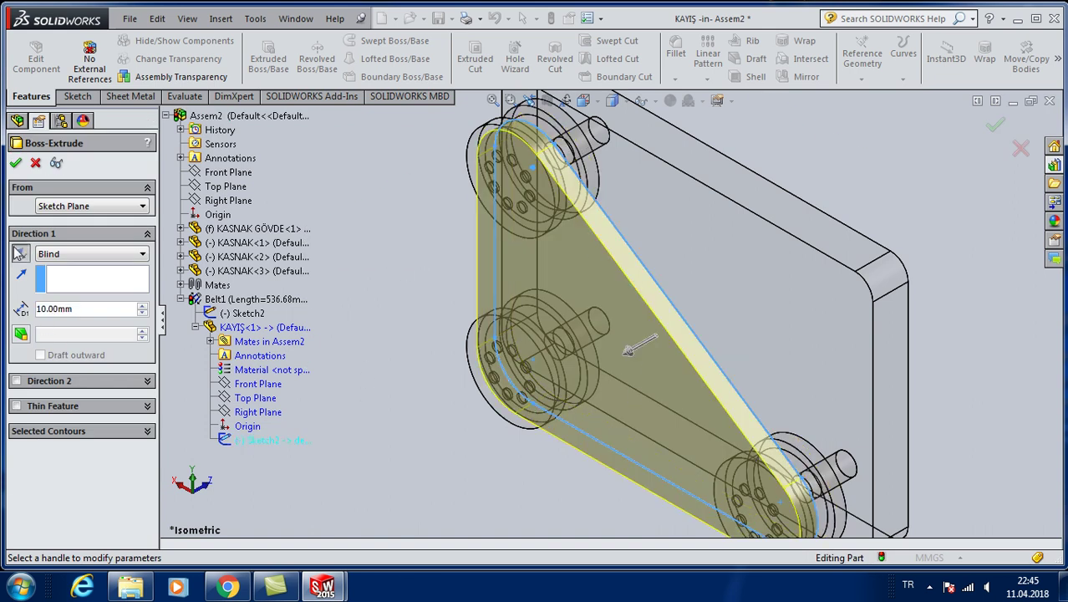
pyautogui.click(16, 406)
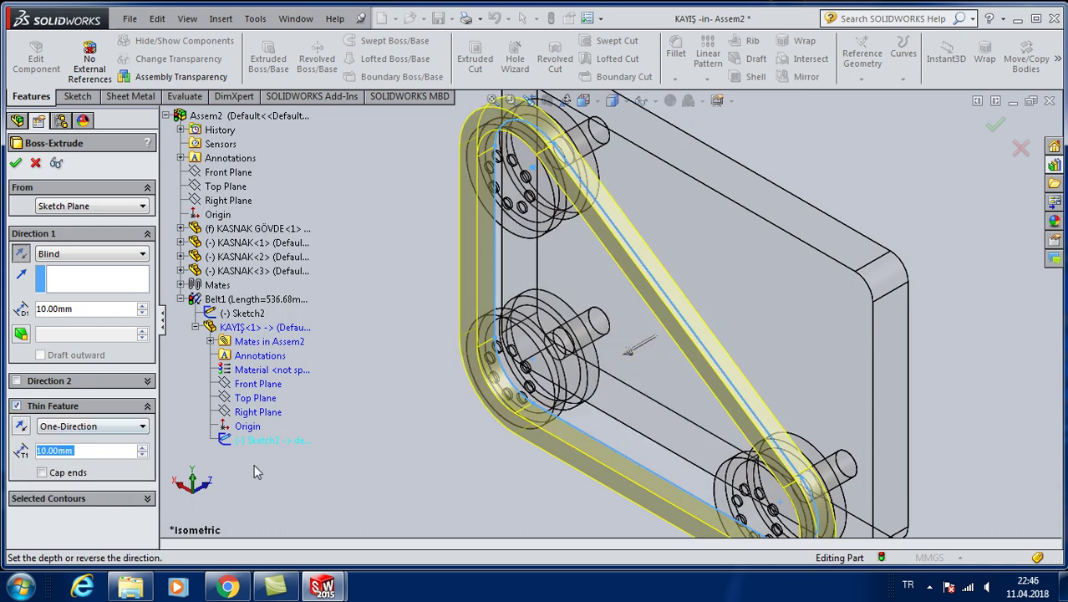
# Make the thin wall One-Direction with 1 mm thickness.
pyautogui.click(584, 100)
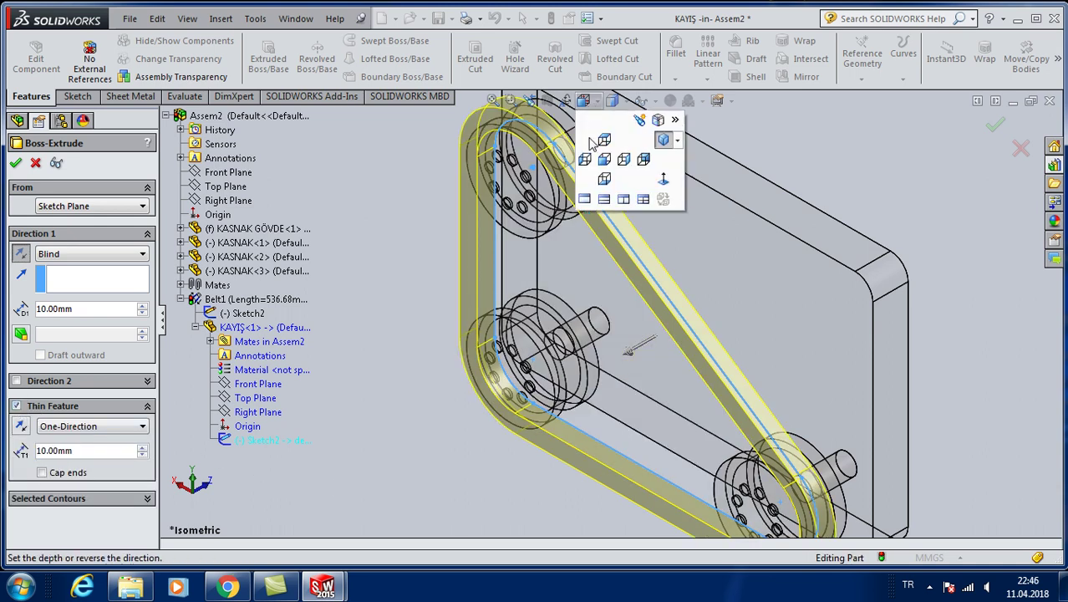
pyautogui.click(604, 159)
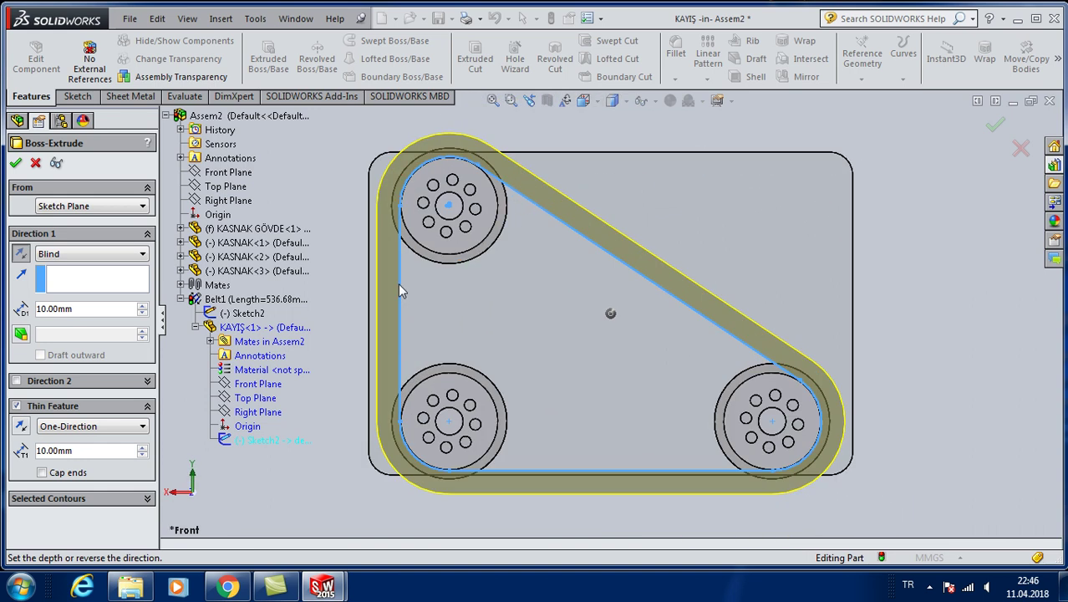
pyautogui.click(106, 428)
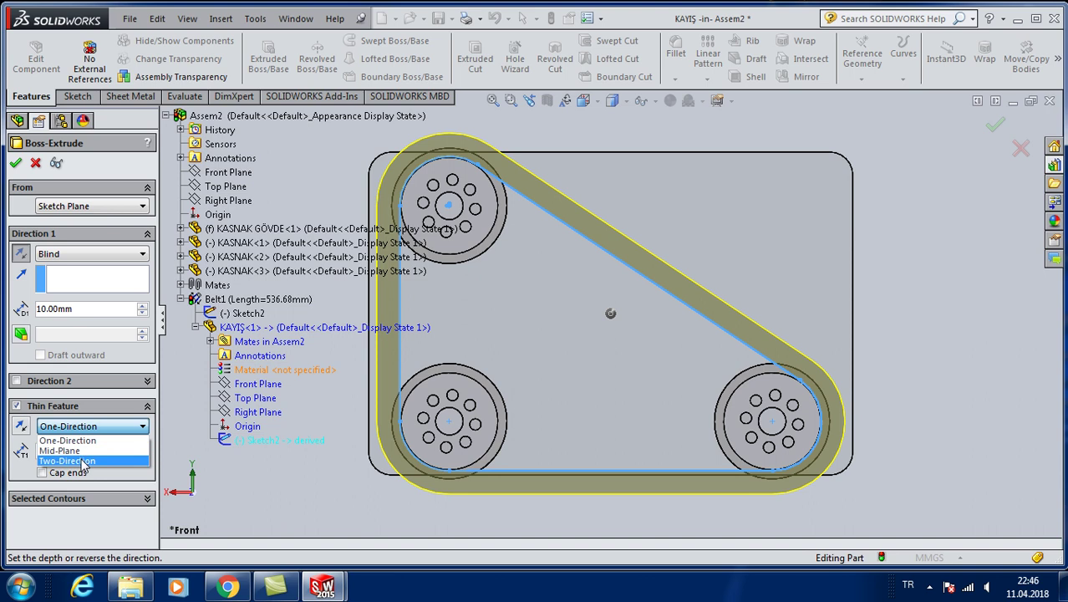
pyautogui.click(86, 462)
pyautogui.click(99, 429)
pyautogui.click(79, 448)
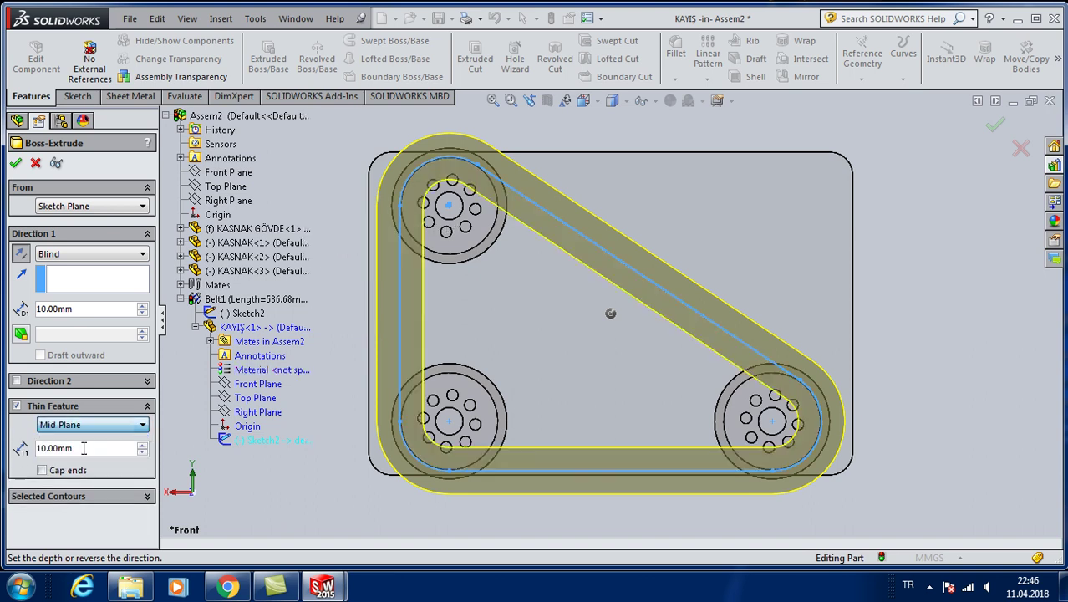
pyautogui.click(98, 428)
pyautogui.click(77, 439)
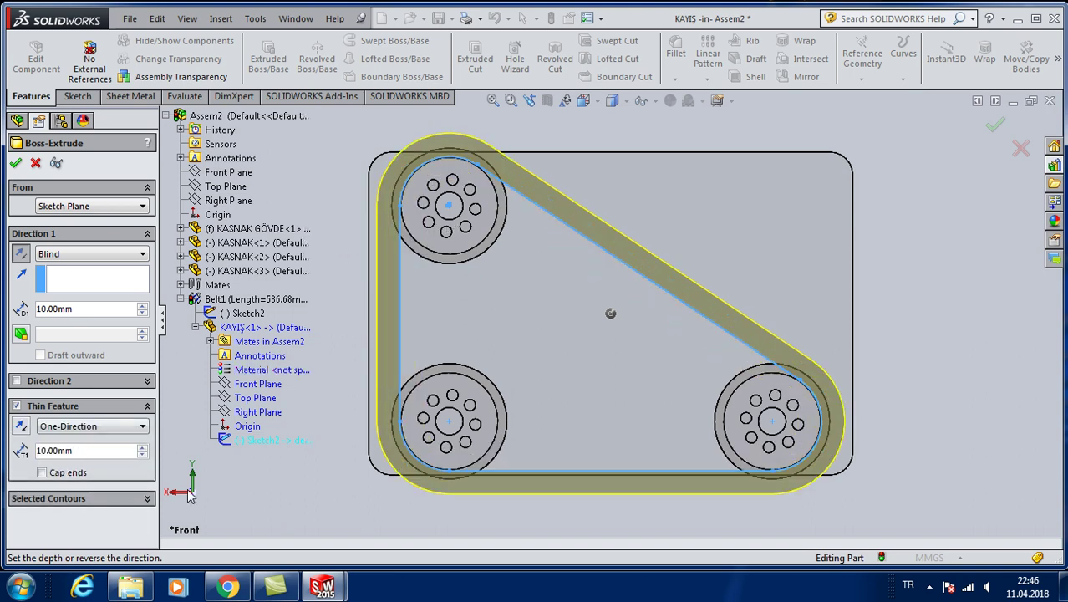
pyautogui.write('1')
pyautogui.press('Return')
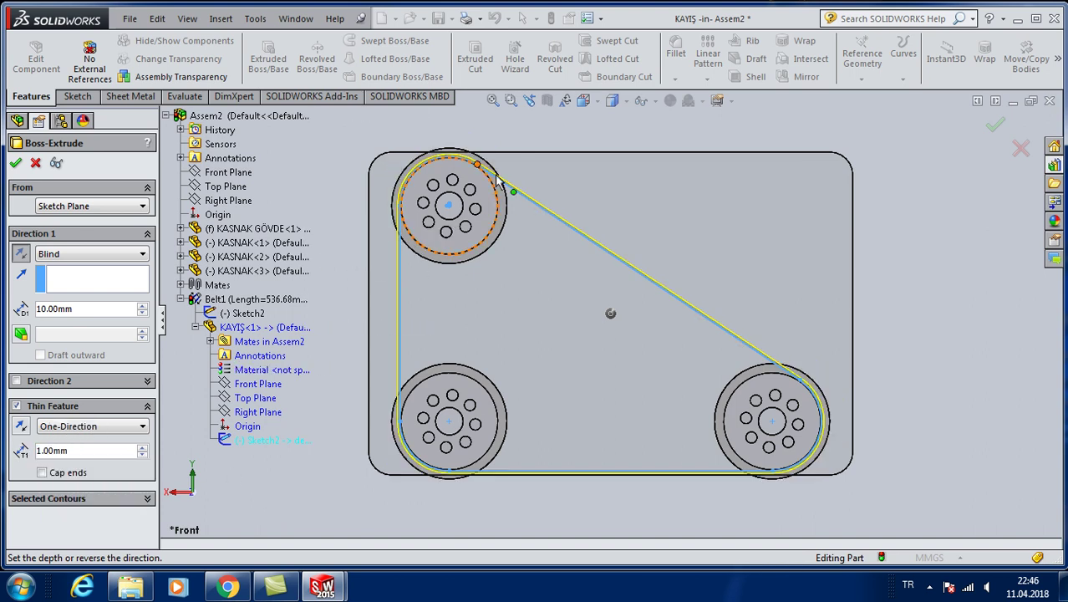
# Set the extrusion to Mid Plane 10 mm and accept the thin belt.
pyautogui.scroll(-2, 496, 178)
pyautogui.scroll(-2, 510, 201)
pyautogui.scroll(-2, 535, 230)
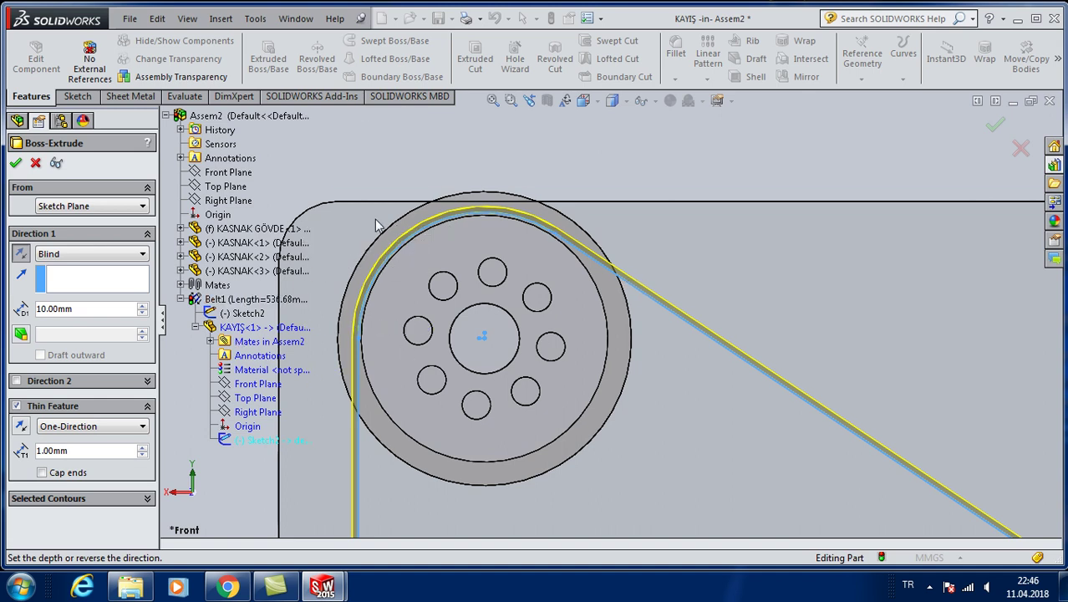
pyautogui.scroll(1, 512, 192)
pyautogui.moveTo(512, 192); pyautogui.dragTo(547, 196, button='middle')
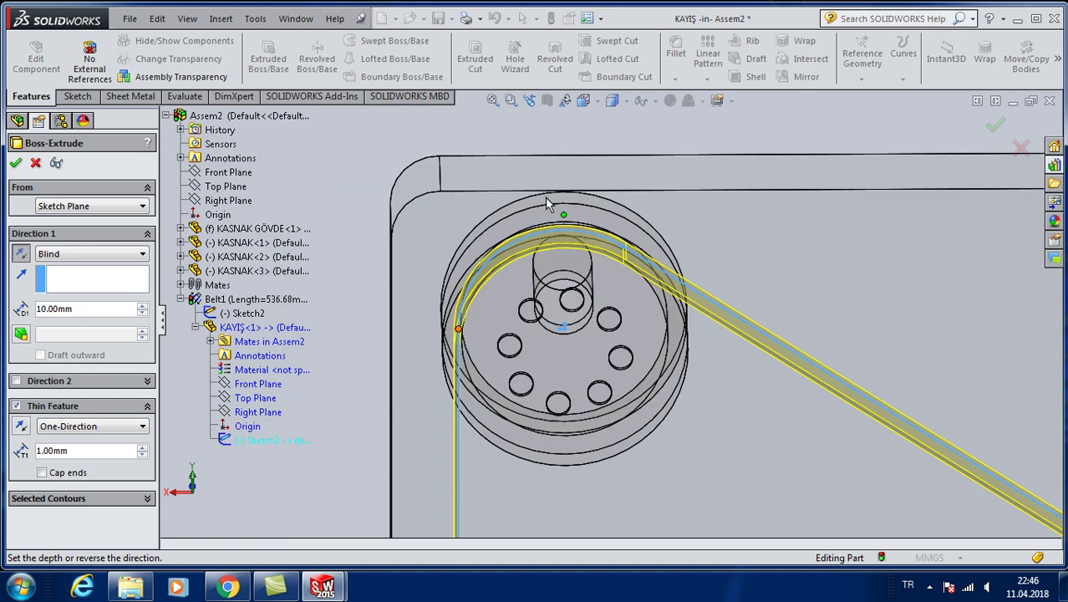
pyautogui.click(584, 100)
pyautogui.click(604, 140)
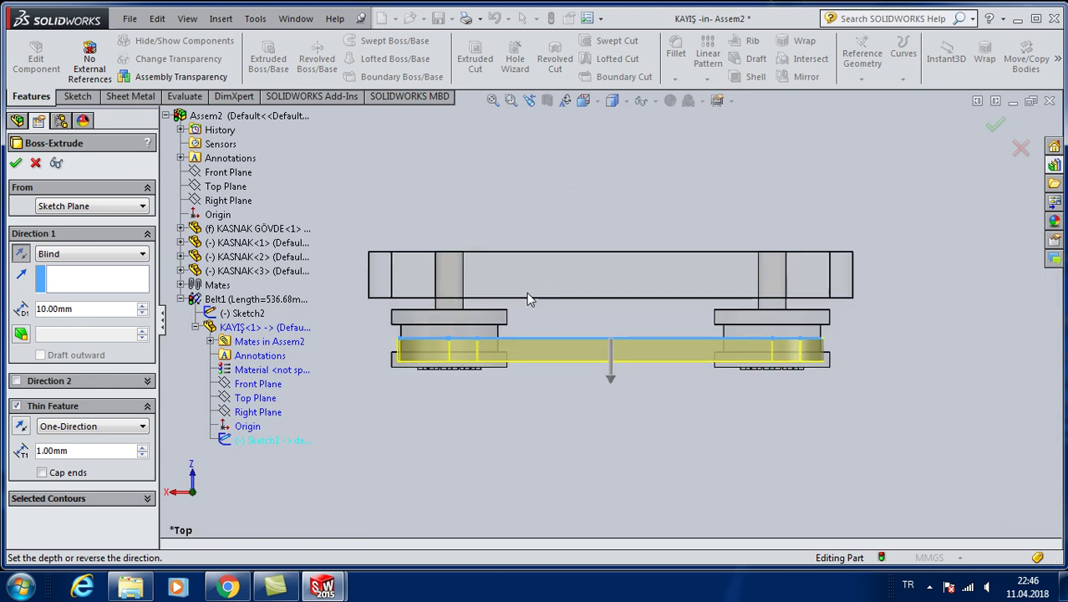
pyautogui.scroll(-2, 481, 343)
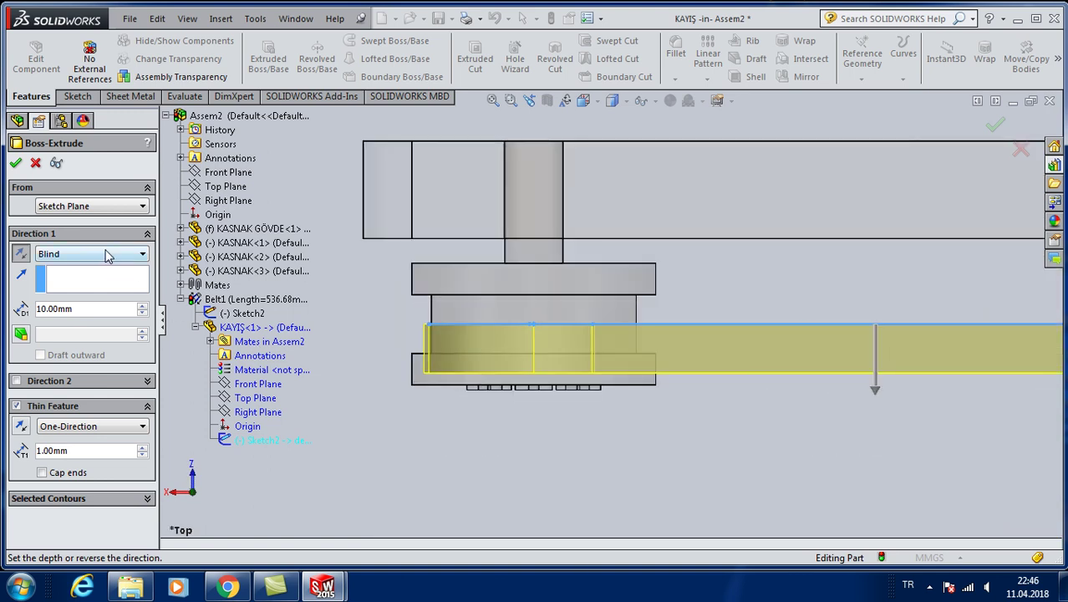
pyautogui.click(87, 253)
pyautogui.click(56, 318)
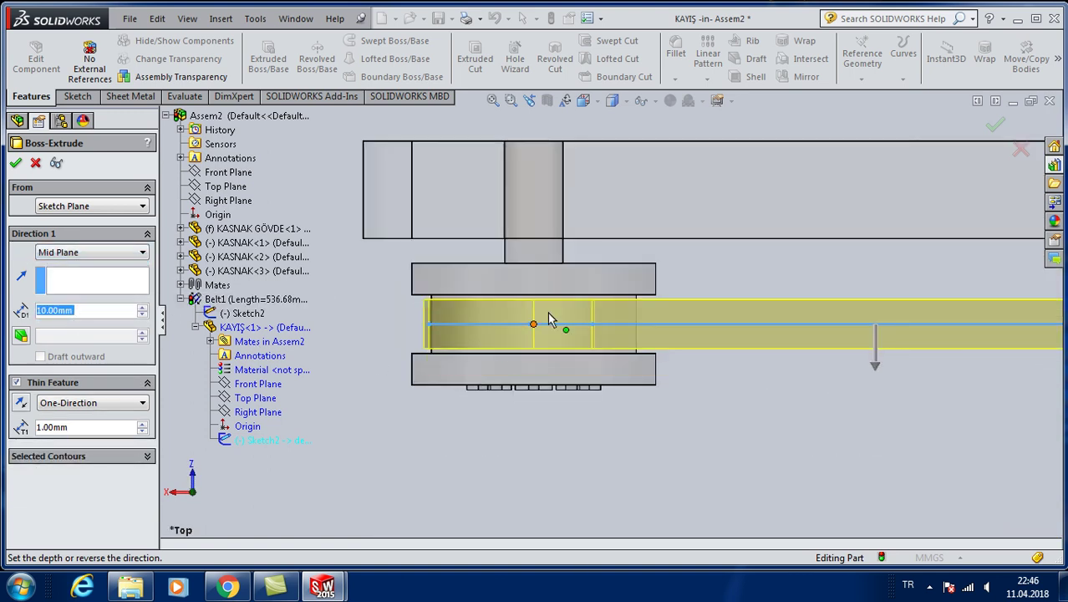
pyautogui.scroll(-3, 539, 330)
pyautogui.scroll(3, 543, 294)
pyautogui.scroll(2, 668, 400)
pyautogui.moveTo(667, 400); pyautogui.dragTo(660, 257, button='middle')
pyautogui.moveTo(735, 328); pyautogui.dragTo(717, 309, button='middle')
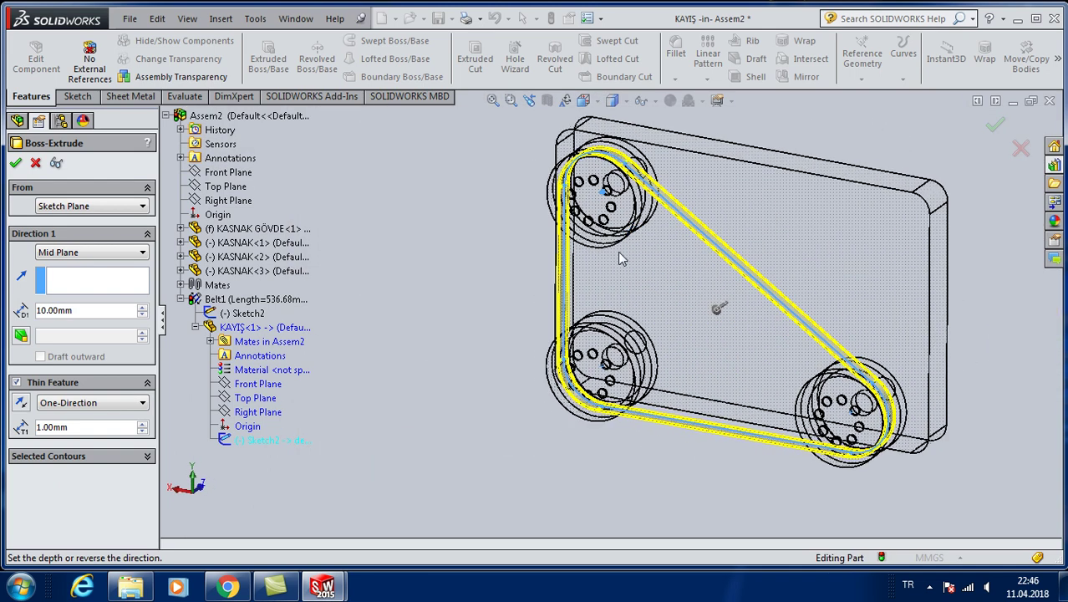
pyautogui.click(16, 164)
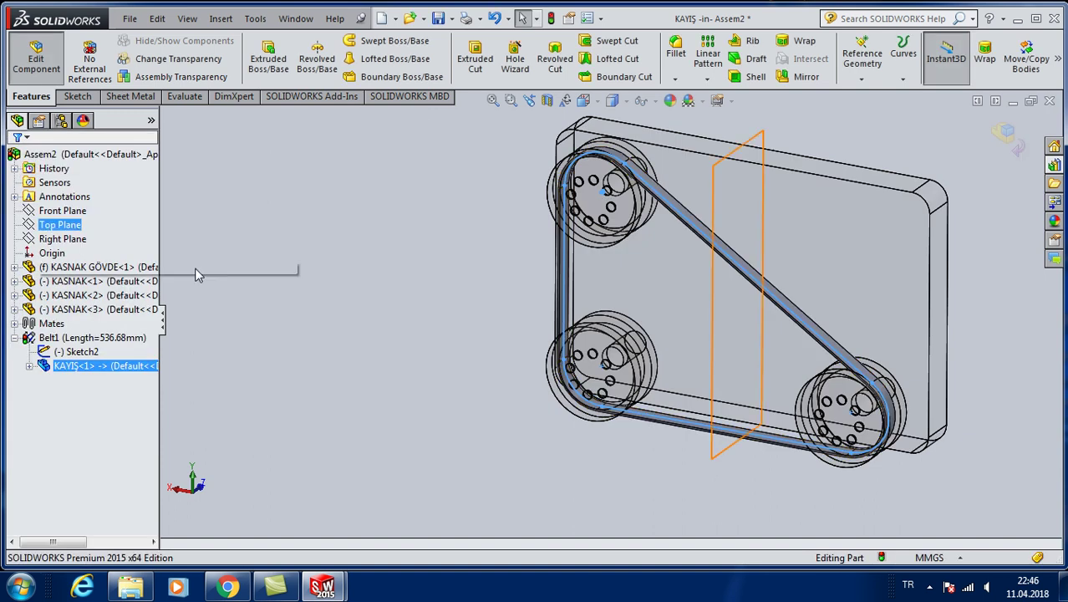
# Finish editing KAYIŞ and zoom to fit the whole Assem2 belt-and-pulley model.
pyautogui.scroll(-3, 777, 235)
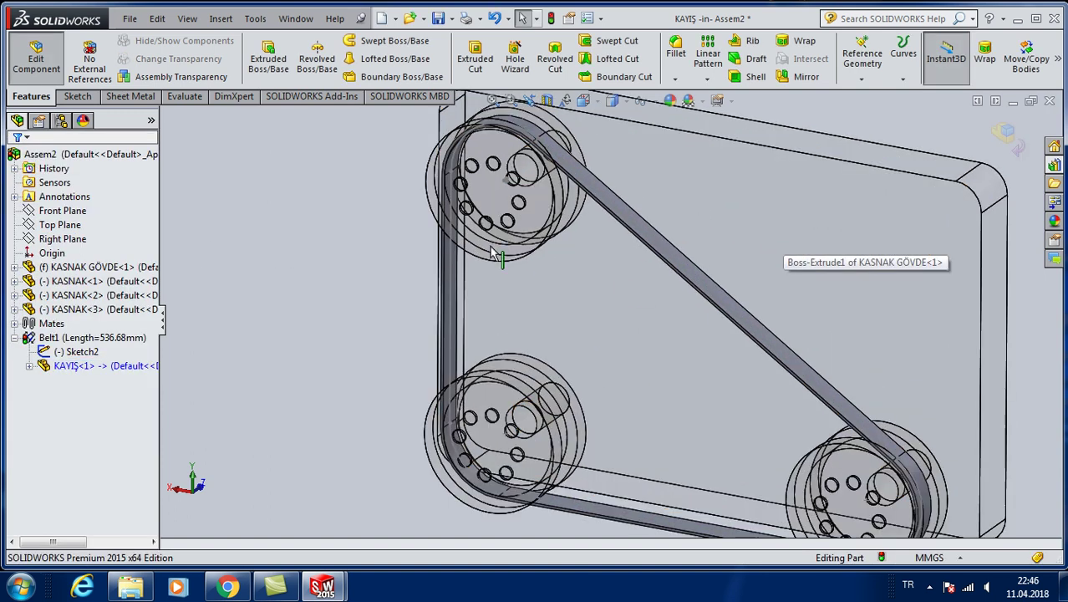
pyautogui.click(1012, 141)
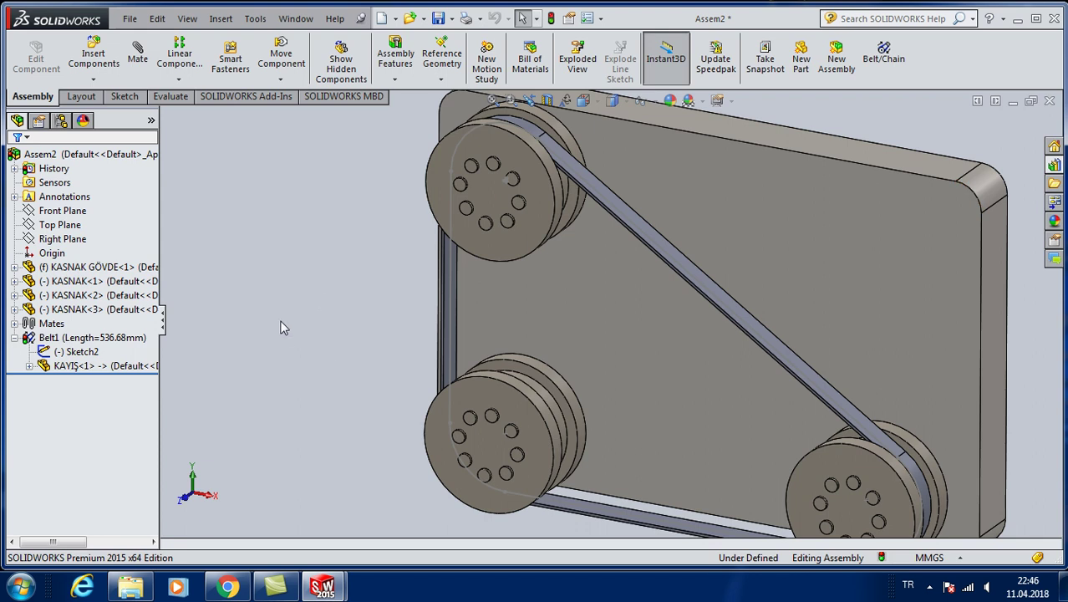
pyautogui.press('z')
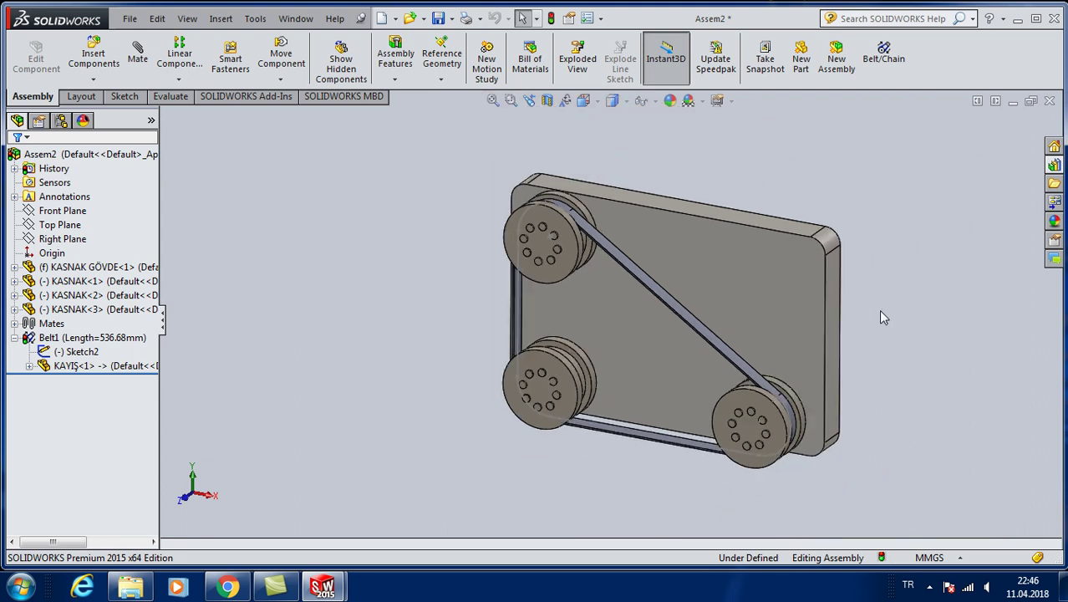
pyautogui.scroll(-3, 878, 309)
# Spin the top pulley to check the belt, then open KAYIŞ in its own window.
pyautogui.moveTo(401, 229); pyautogui.dragTo(381, 237)
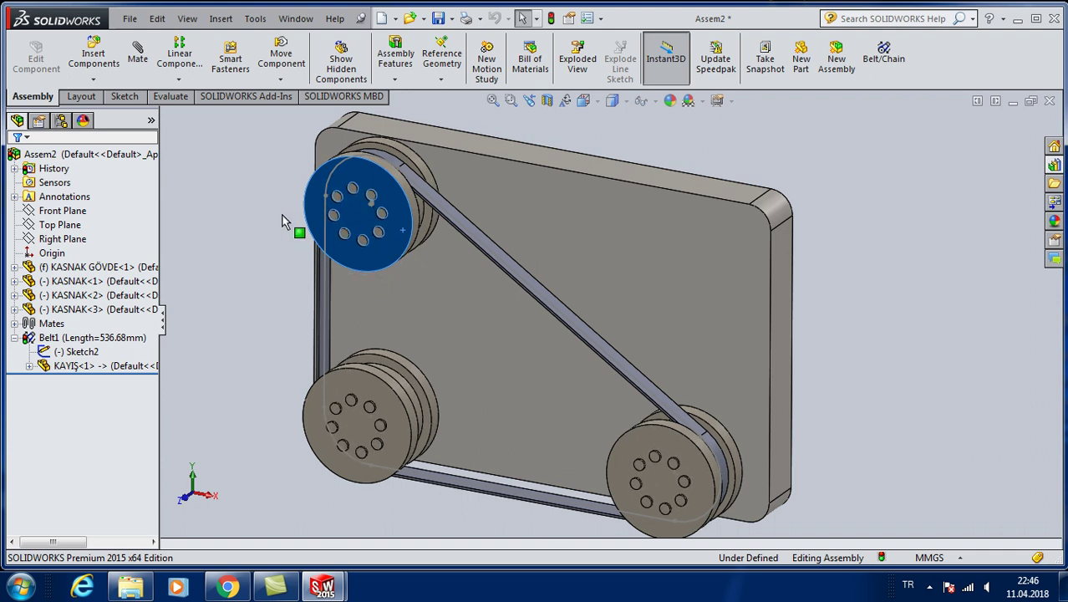
pyautogui.moveTo(380, 236); pyautogui.dragTo(254, 220)
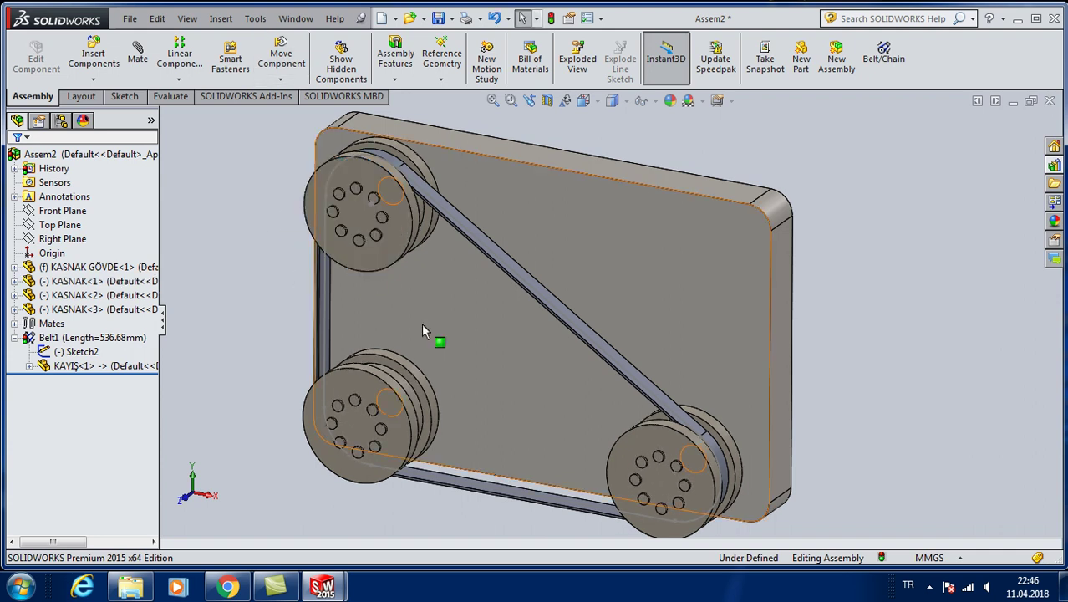
pyautogui.click(537, 292)
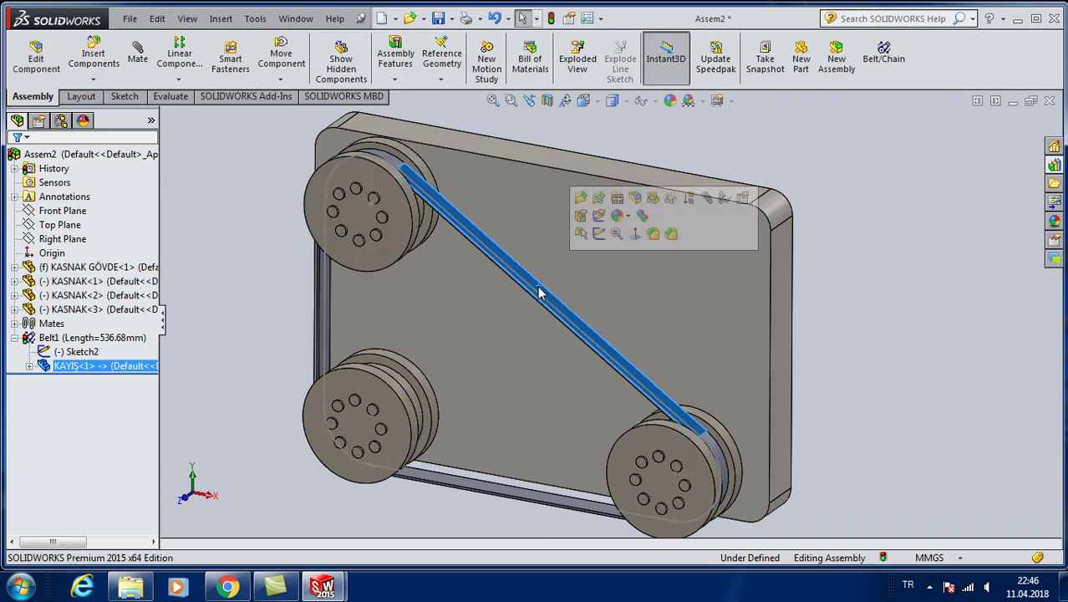
pyautogui.click(580, 213)
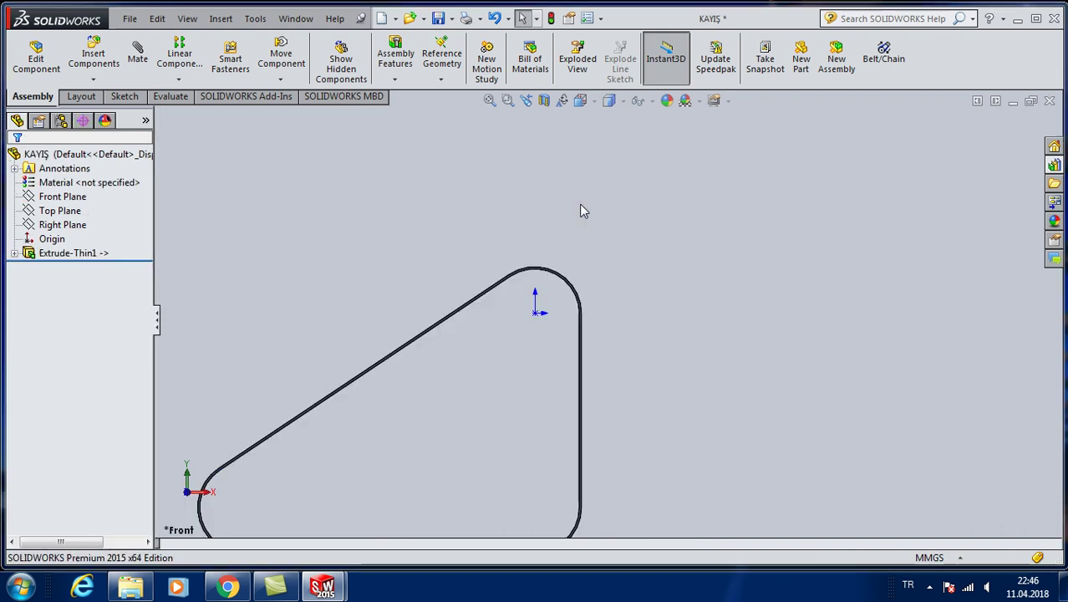
# Draw a corner rectangle on the belt's edge face where the straight run meets the lower-right curve.
pyautogui.press('f')
pyautogui.scroll(1, 619, 278)
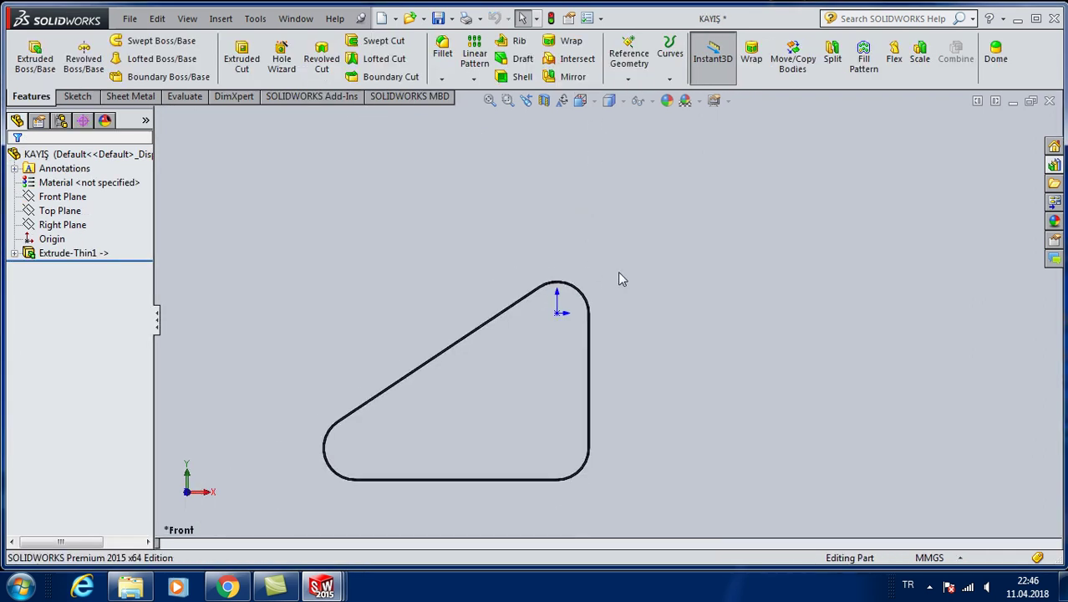
pyautogui.scroll(-1, 464, 504)
pyautogui.scroll(-4, 566, 494)
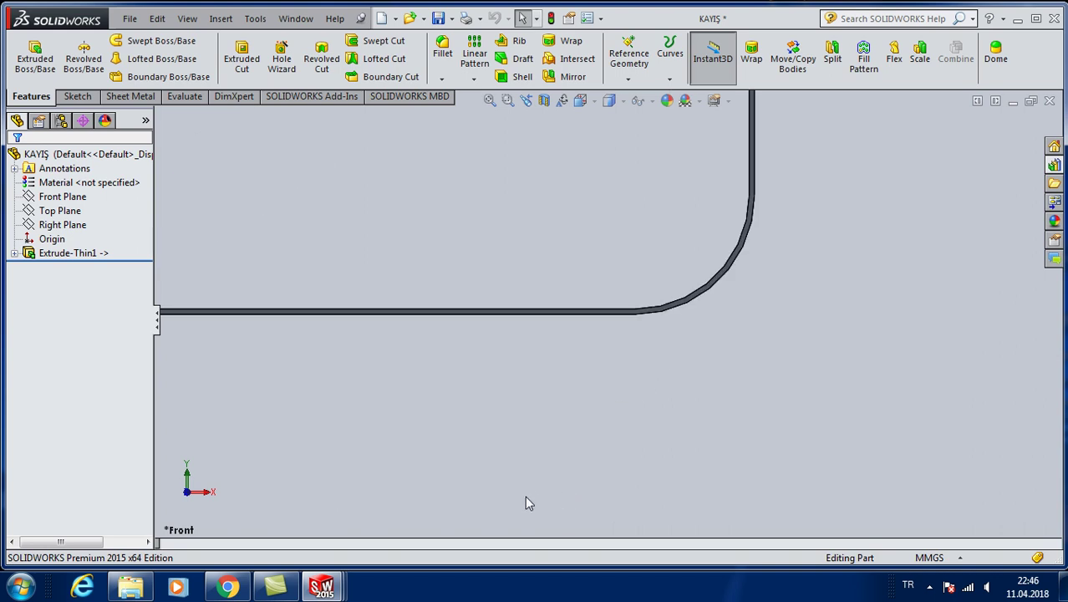
pyautogui.click(78, 96)
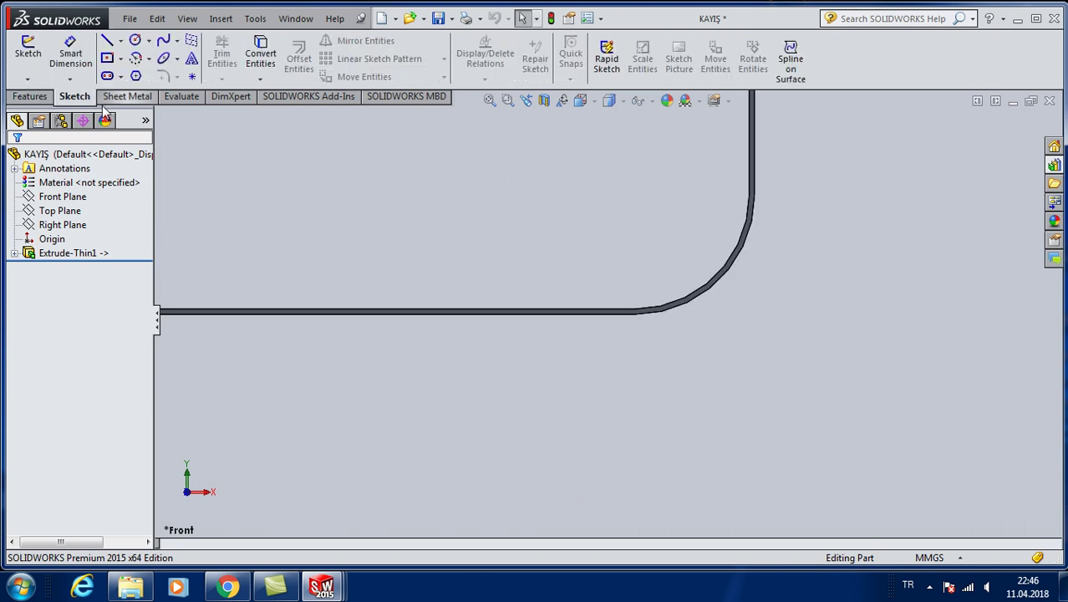
pyautogui.click(107, 59)
pyautogui.scroll(-1, 586, 316)
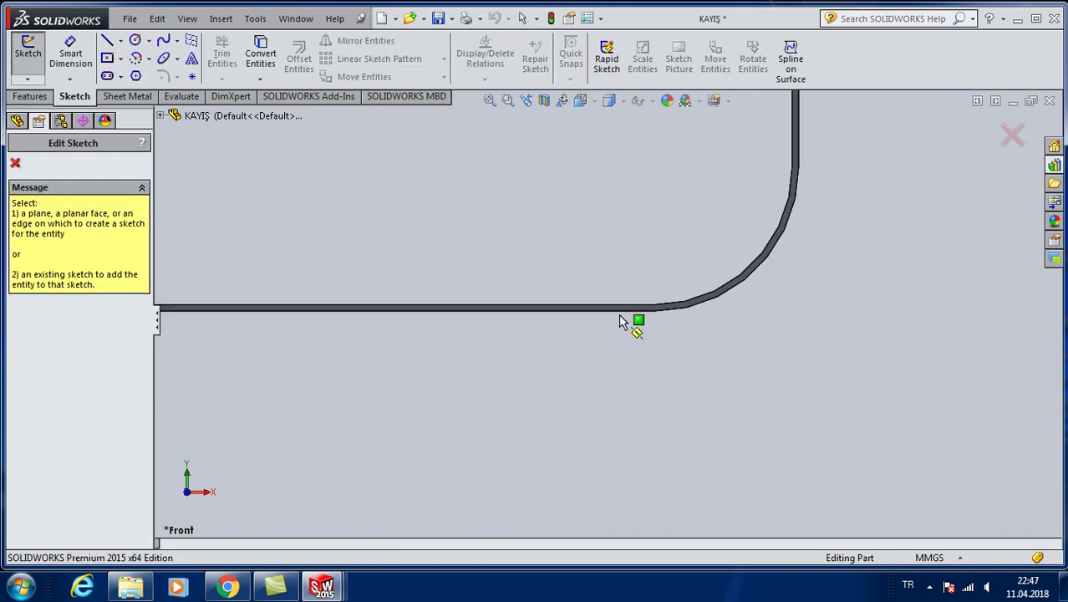
pyautogui.click(628, 315)
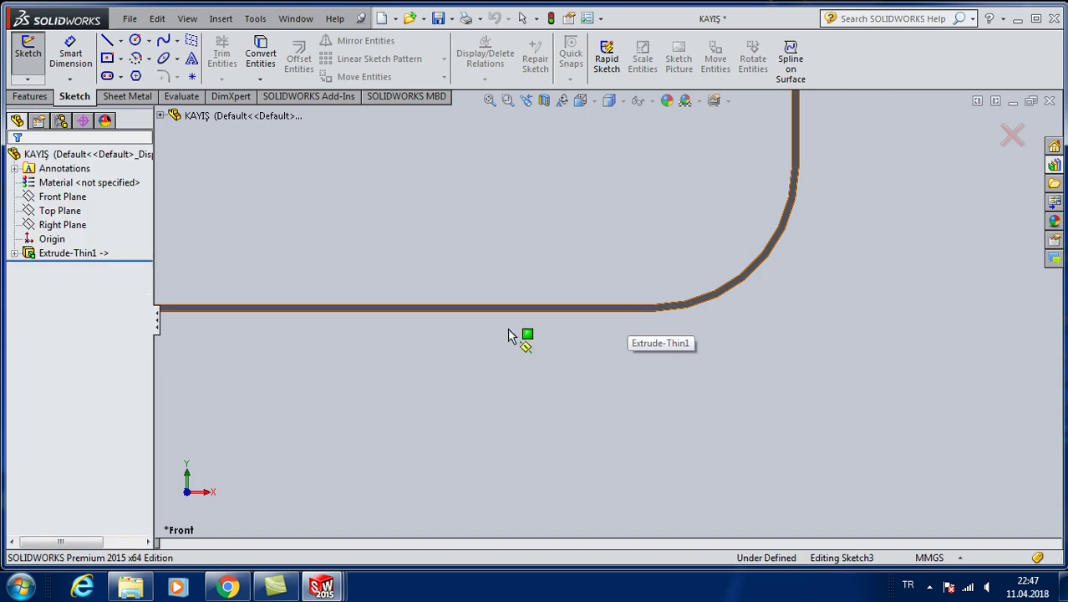
pyautogui.click(28, 213)
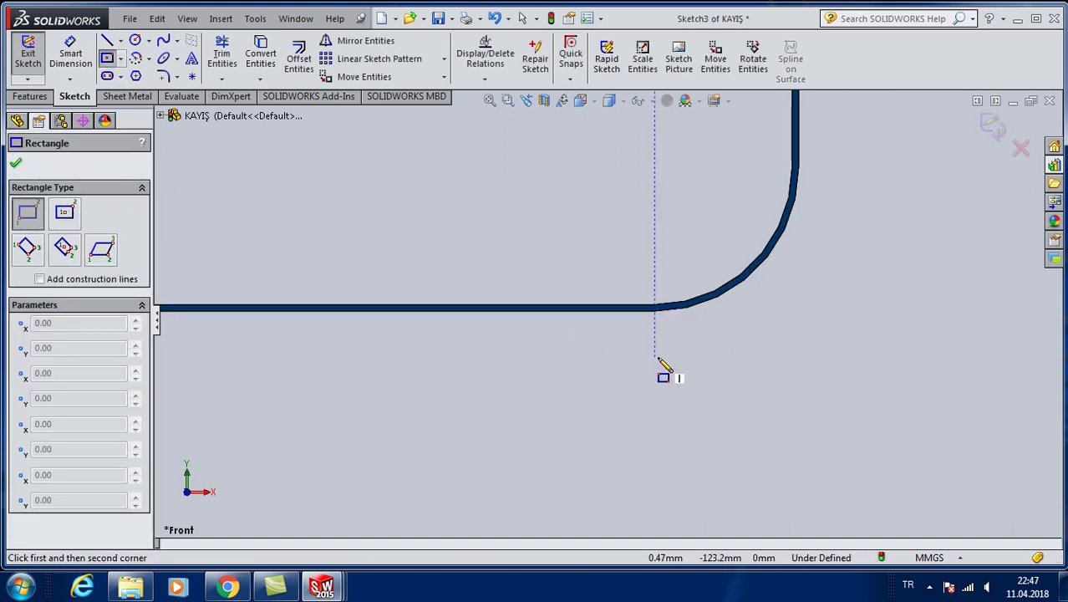
pyautogui.click(655, 310)
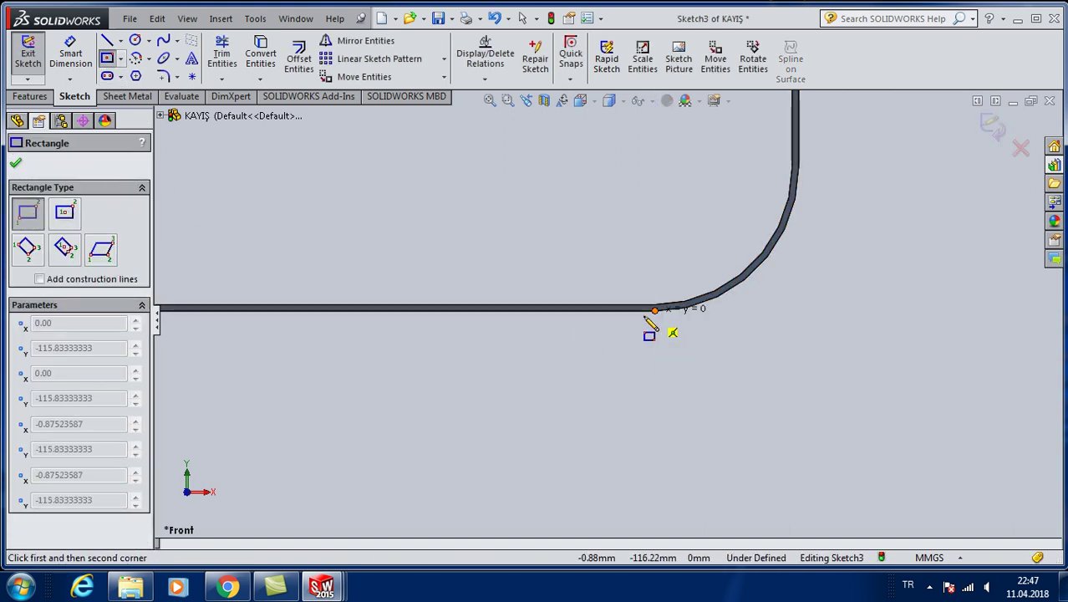
pyautogui.click(588, 326)
# Dimension the rectangle's top edge at 1 mm and its vertical side.
pyautogui.click(71, 53)
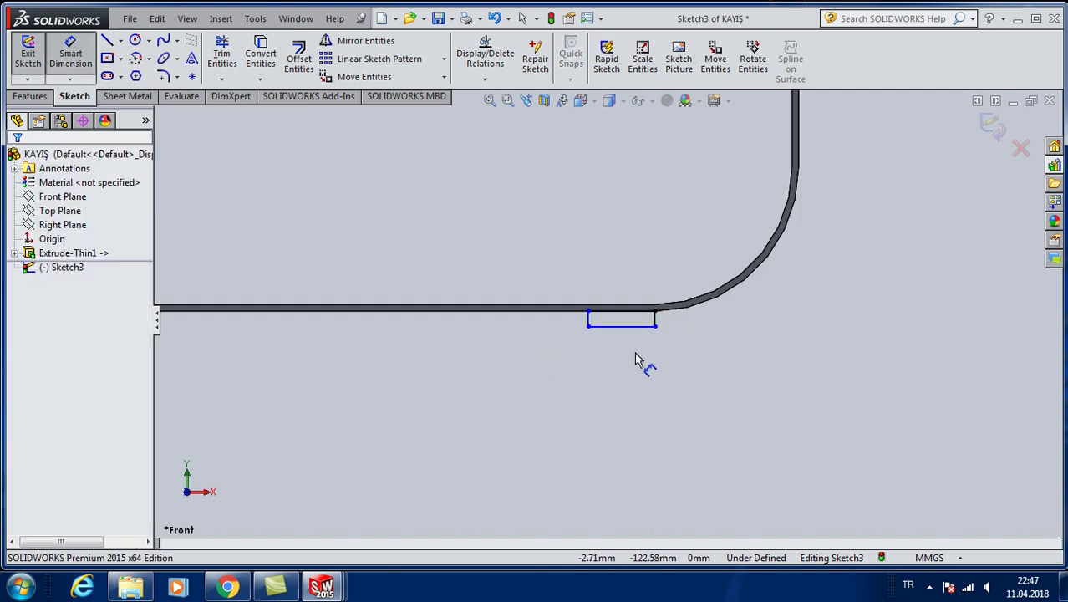
pyautogui.scroll(-2, 646, 336)
pyautogui.click(621, 299)
pyautogui.click(611, 235)
pyautogui.write('1mm')
pyautogui.press('Return')
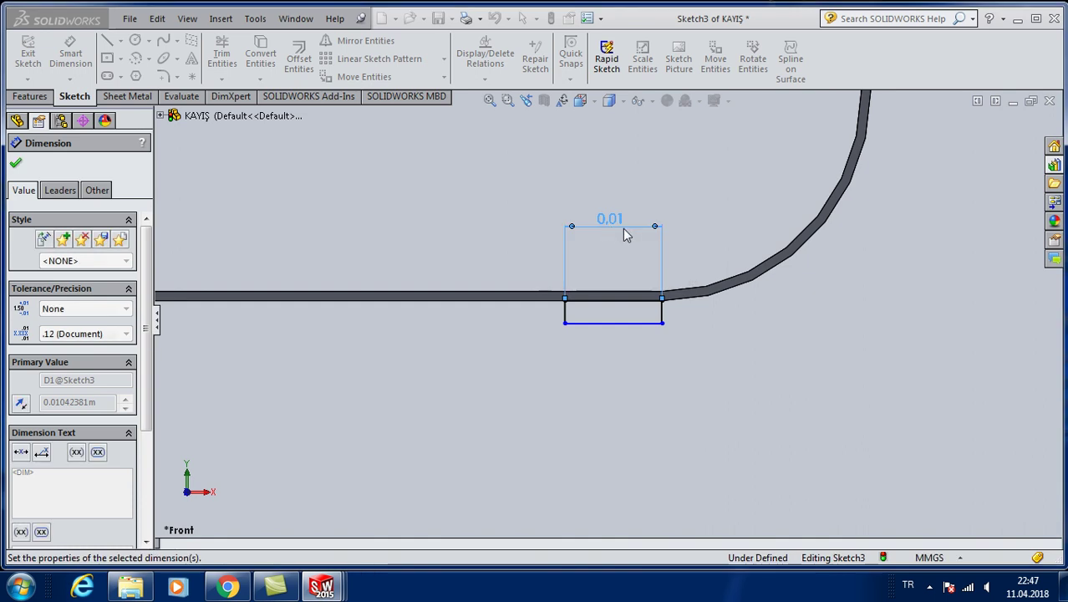
pyautogui.click(661, 316)
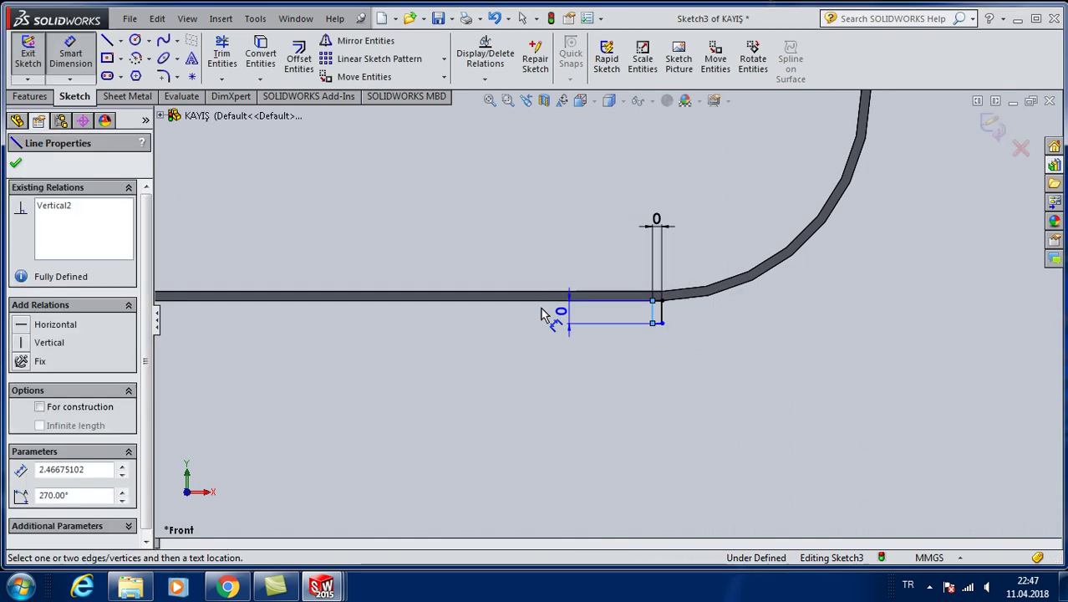
pyautogui.click(505, 334)
pyautogui.press('Return')
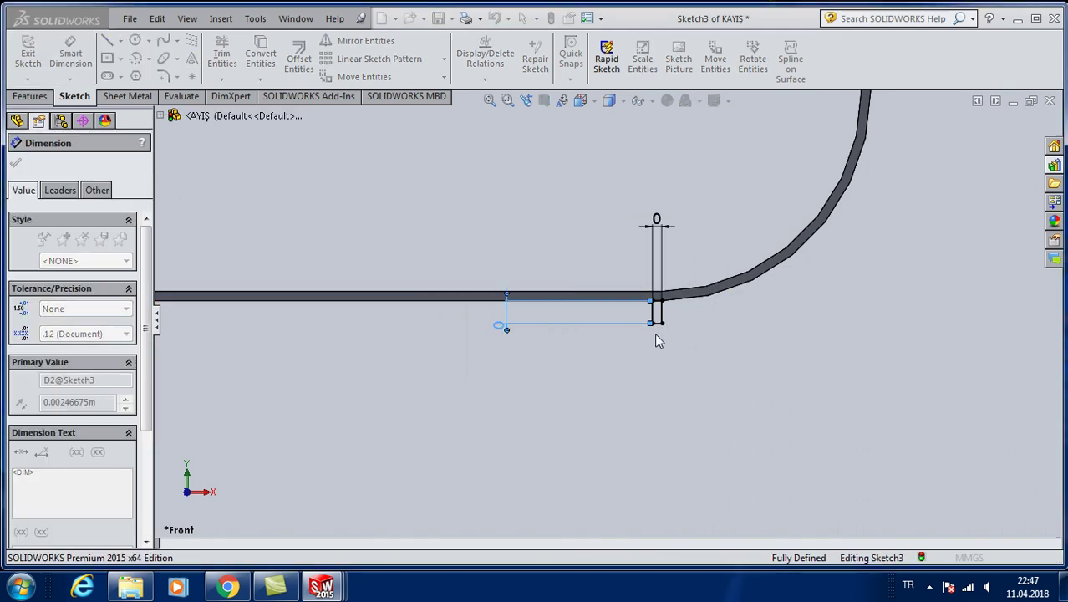
pyautogui.click(768, 351)
pyautogui.scroll(-1, 699, 279)
pyautogui.scroll(-2, 699, 280)
pyautogui.scroll(-2, 615, 200)
# Change the width dimension to 2 mm, dimension the bottom edge, and begin extruding the sketch.
pyautogui.doubleClick(600, 182)
pyautogui.write('2')
pyautogui.press('Return')
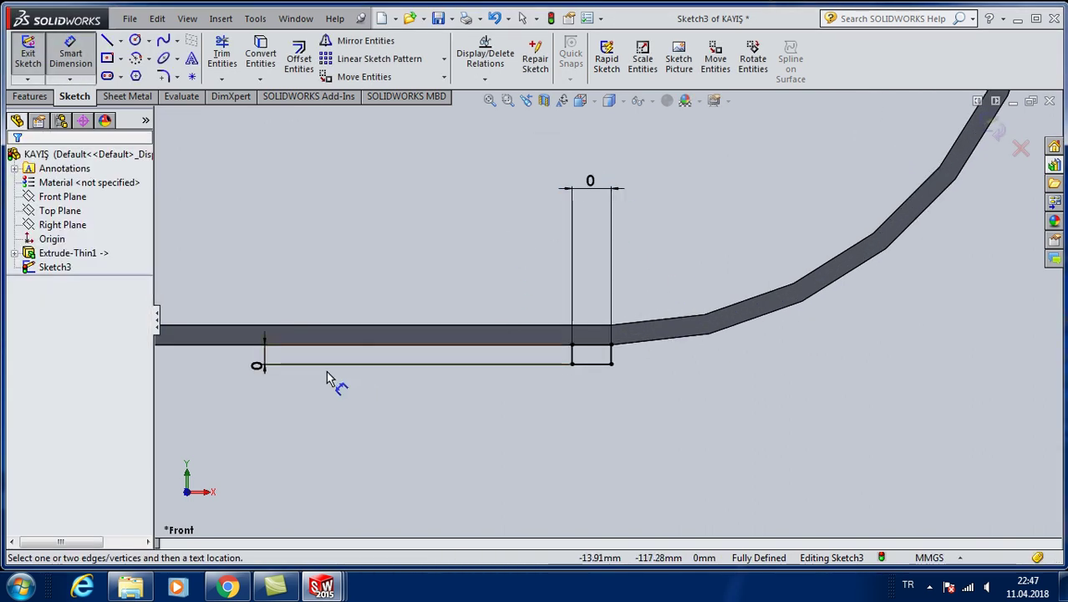
pyautogui.click(266, 364)
pyautogui.click(268, 364)
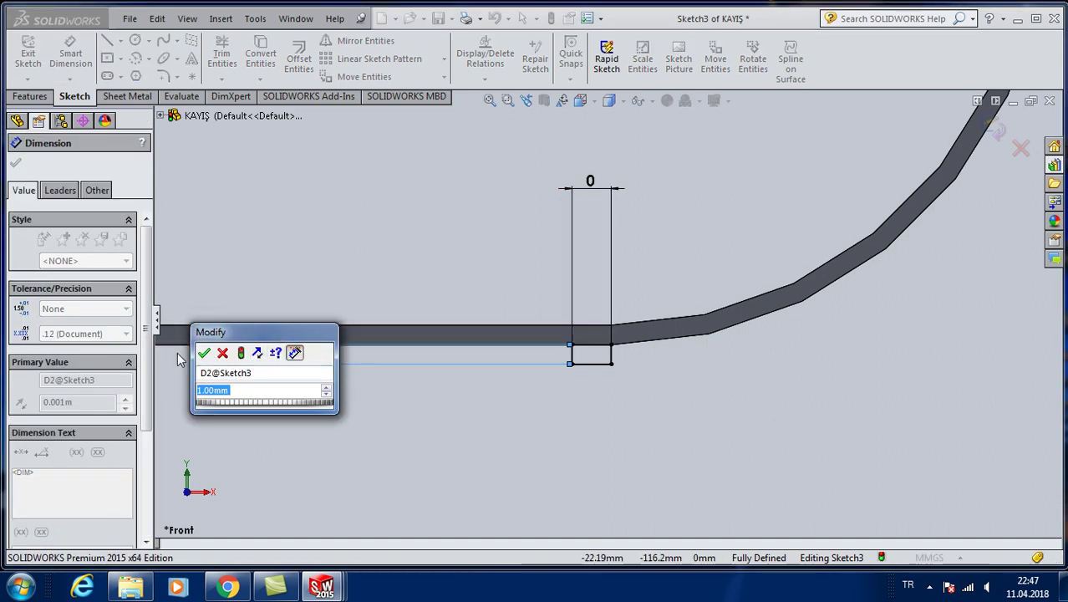
pyautogui.click(204, 351)
pyautogui.click(590, 182)
pyautogui.doubleClick(590, 184)
pyautogui.press('Return')
pyautogui.click(420, 224)
pyautogui.scroll(2, 524, 247)
pyautogui.scroll(2, 544, 241)
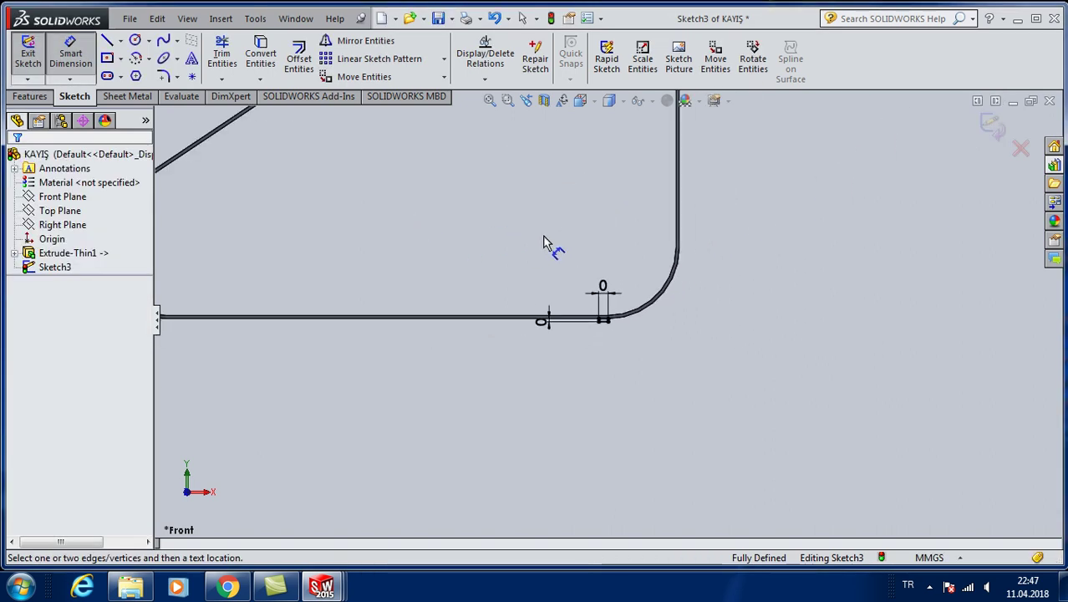
pyautogui.click(29, 96)
pyautogui.click(35, 59)
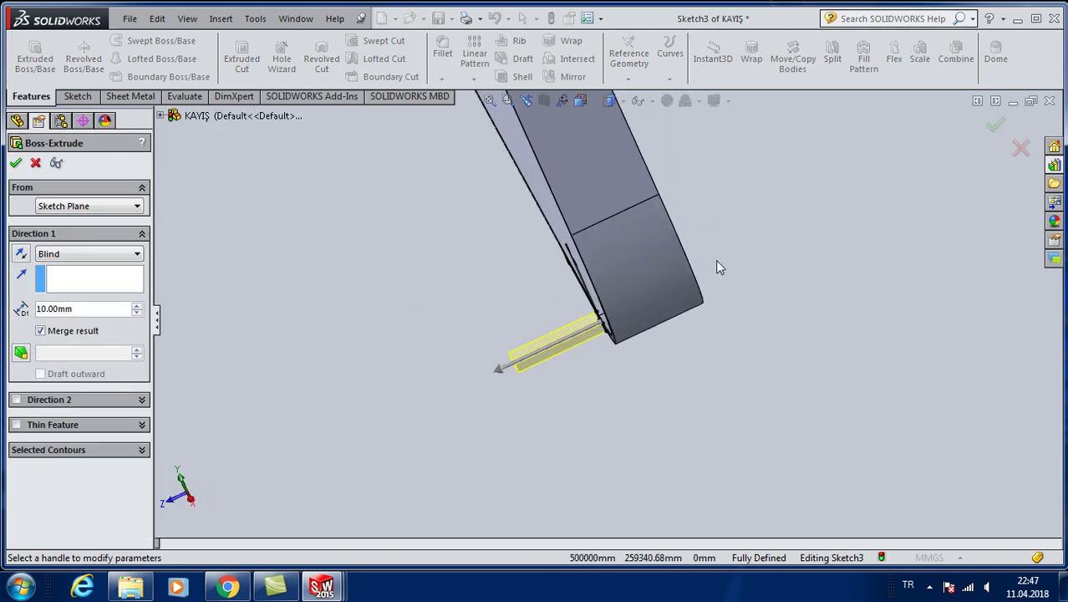
# Extrude the rectangle reversed, Through All, as the separate tooth block.
pyautogui.click(22, 254)
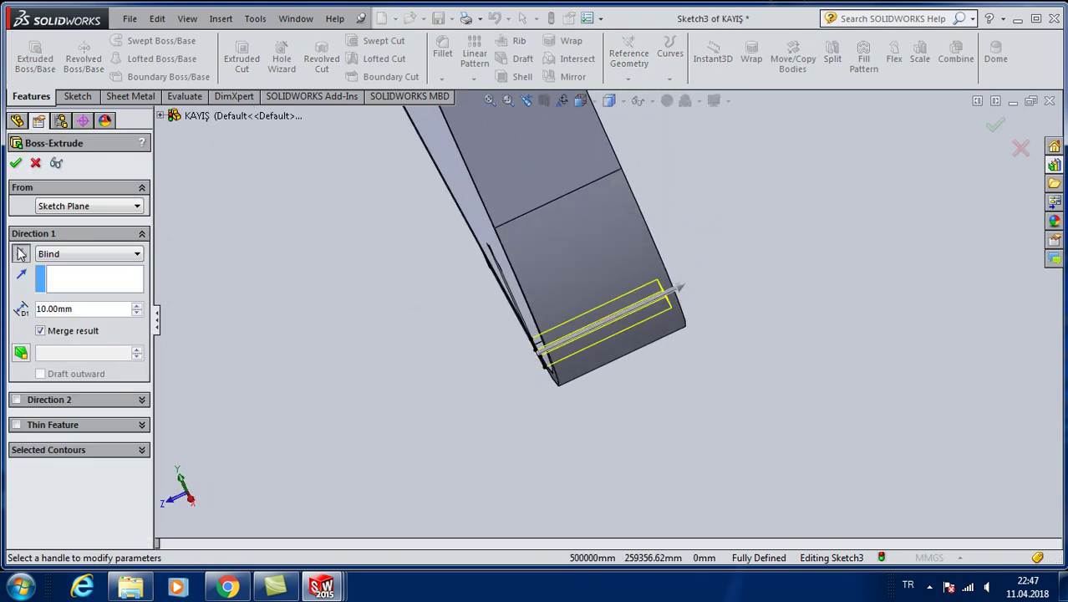
pyautogui.click(115, 256)
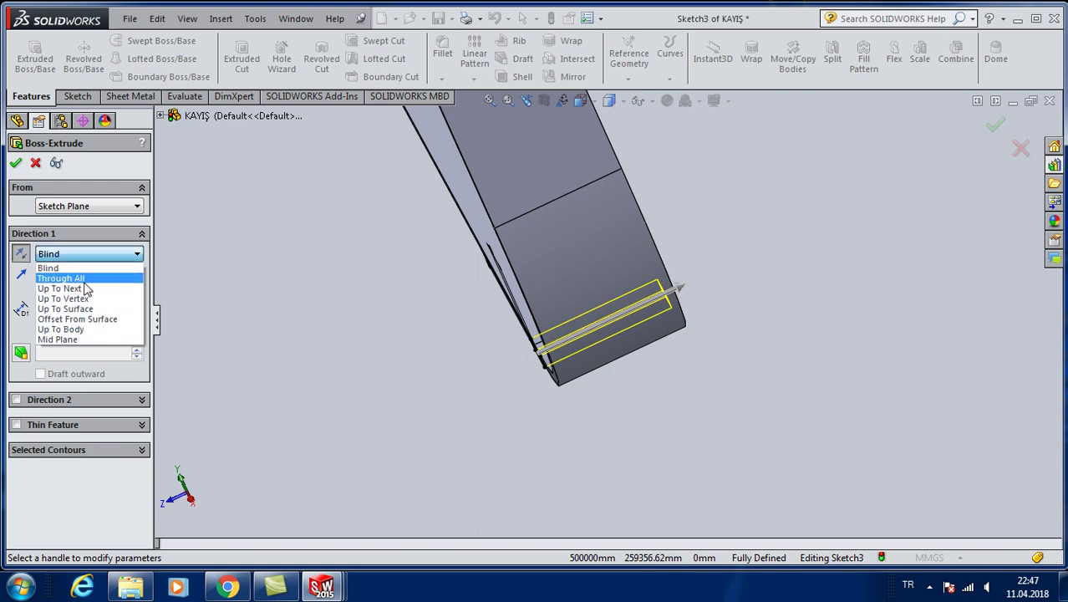
pyautogui.click(84, 279)
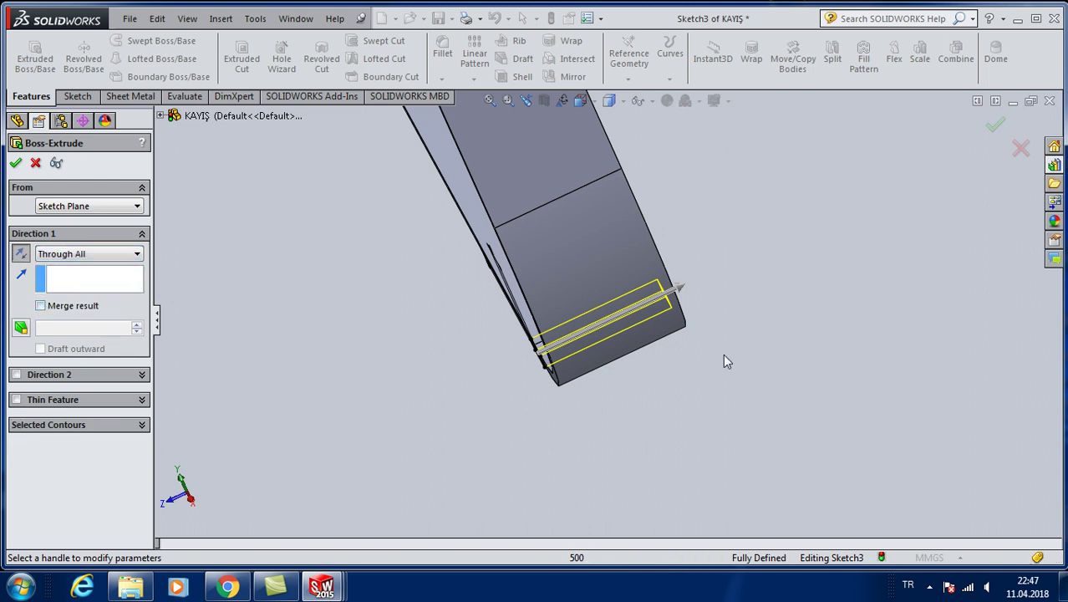
pyautogui.click(17, 164)
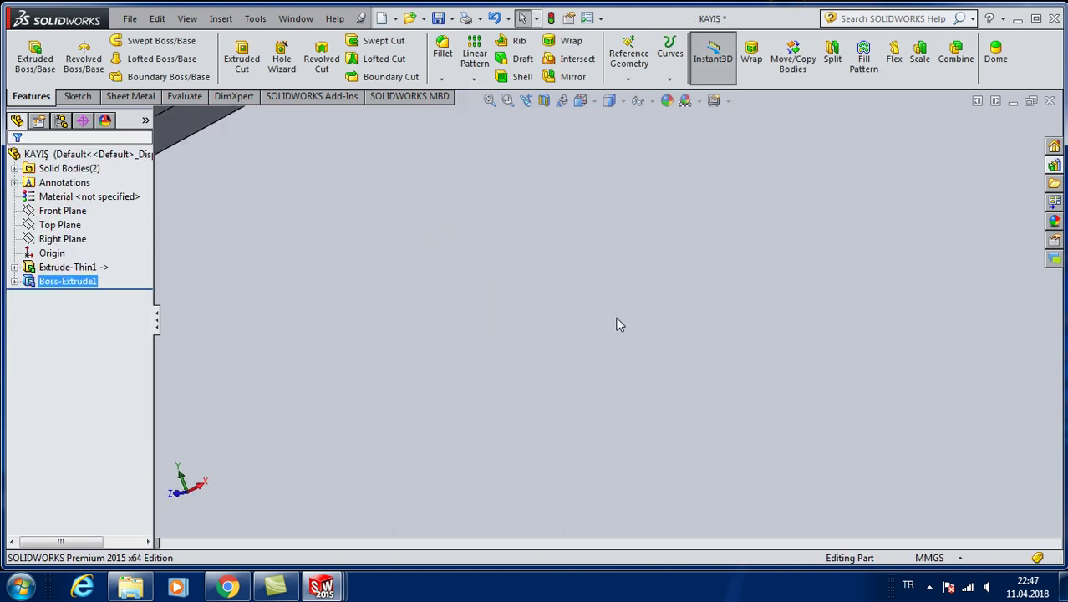
# Switch to an Isometric view and zoom in on the new tooth.
pyautogui.press('space')
pyautogui.click(644, 373)
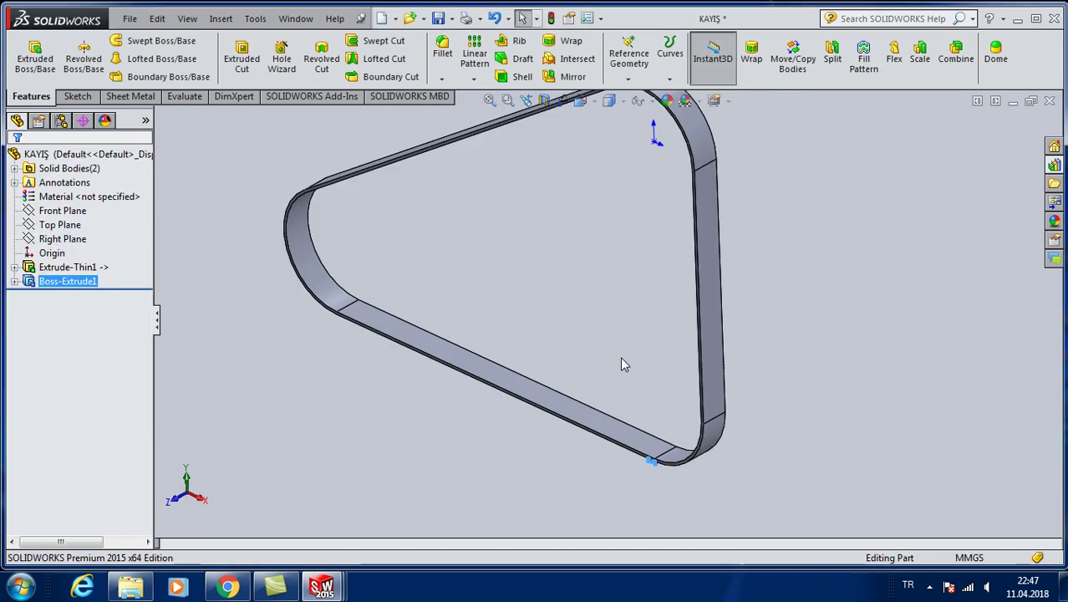
pyautogui.moveTo(710, 360); pyautogui.dragTo(700, 294, button='middle')
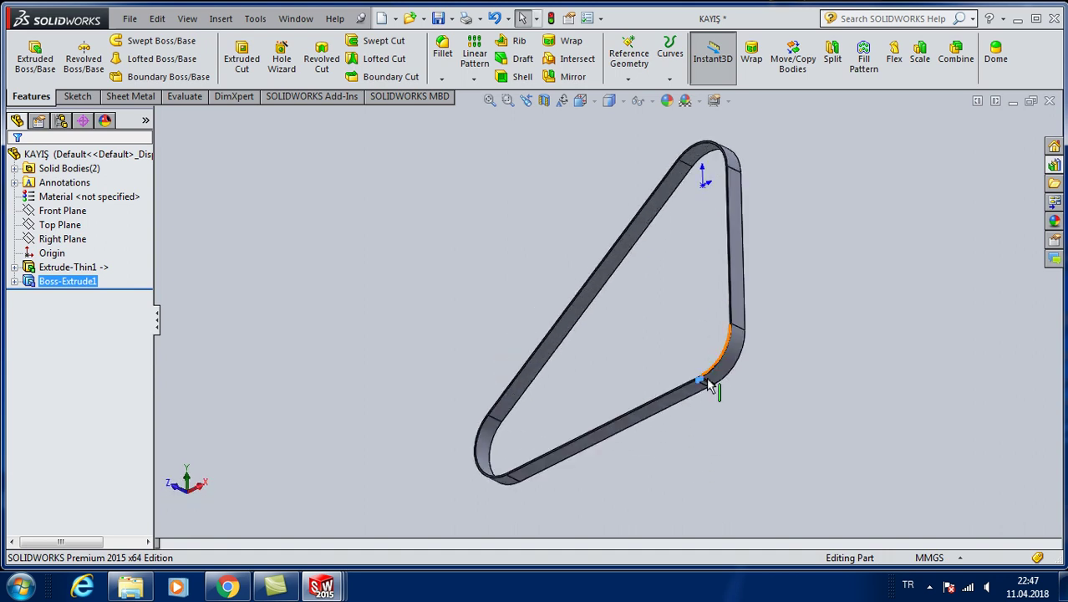
pyautogui.scroll(-2, 708, 369)
pyautogui.scroll(-2, 691, 353)
pyautogui.scroll(-2, 675, 363)
pyautogui.click(669, 427)
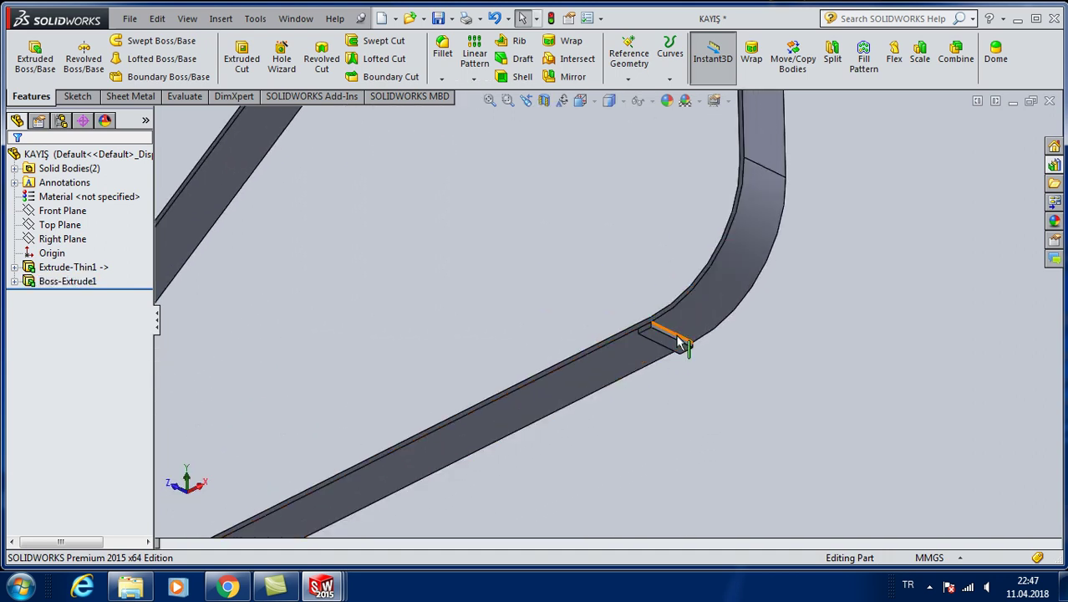
pyautogui.scroll(-1, 762, 353)
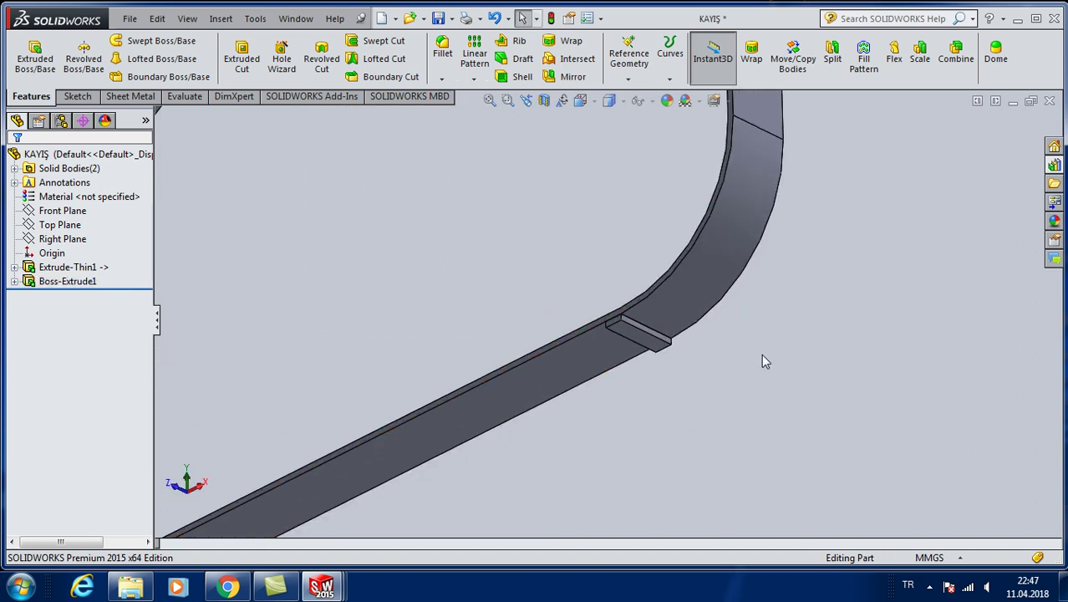
# Start a Curve Driven Pattern of the tooth body along the belt's curved edge.
pyautogui.click(474, 79)
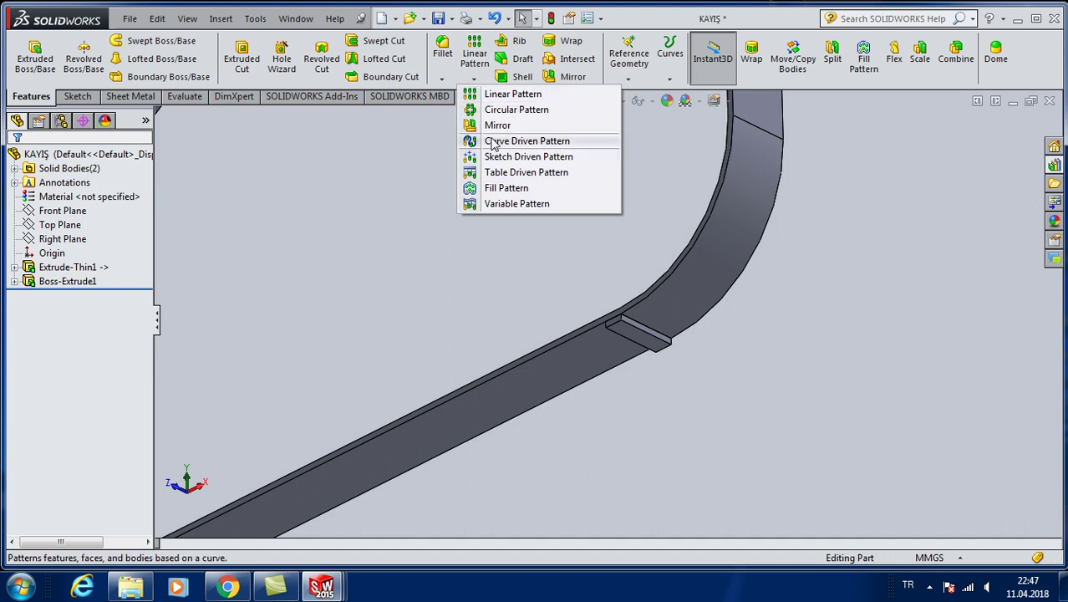
pyautogui.click(519, 140)
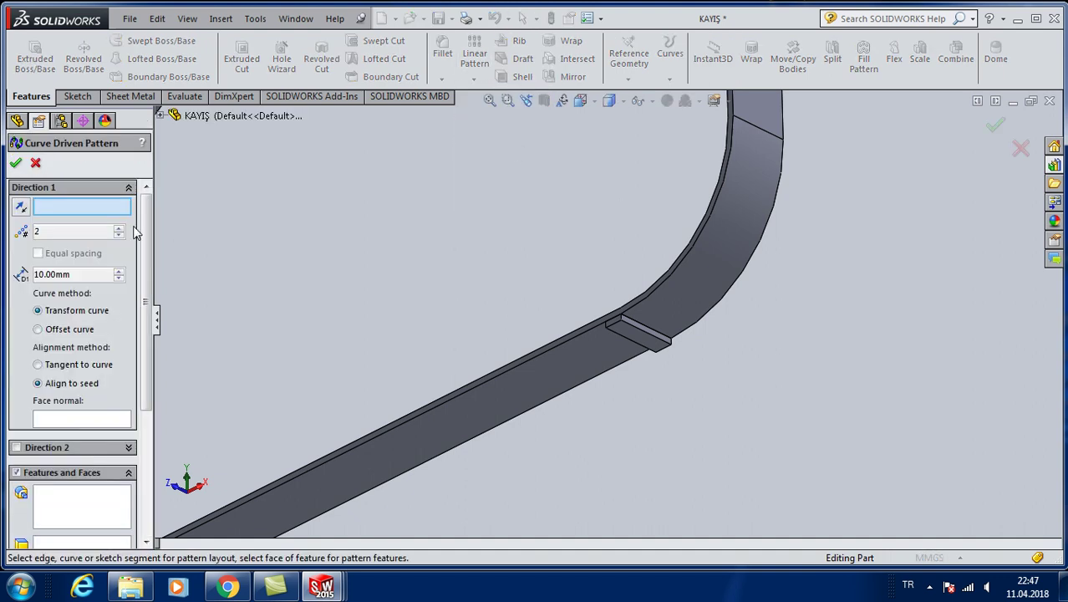
pyautogui.click(670, 279)
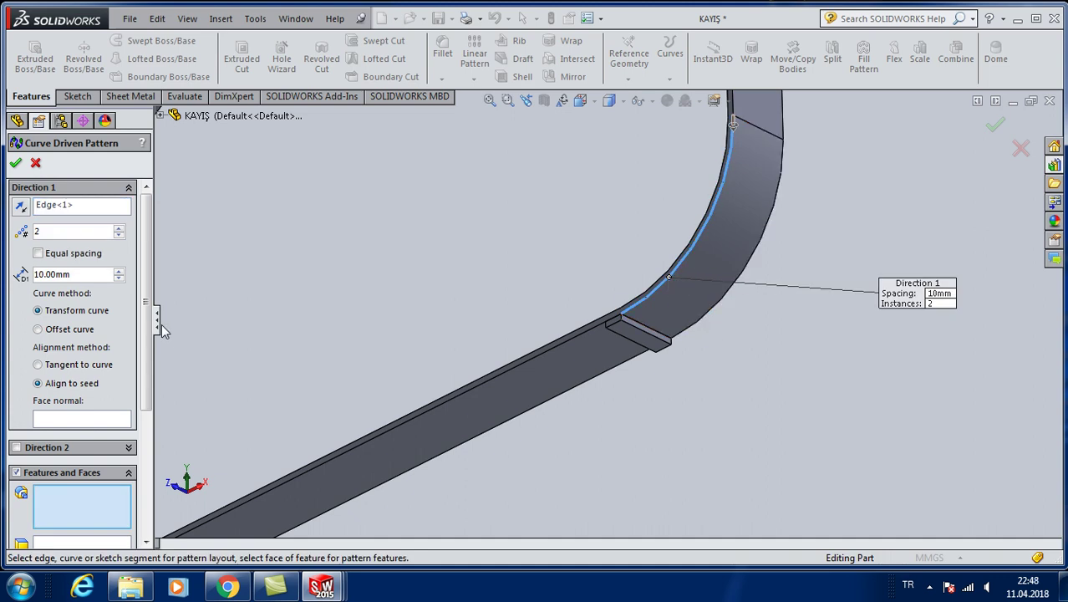
pyautogui.scroll(-3, 143, 384)
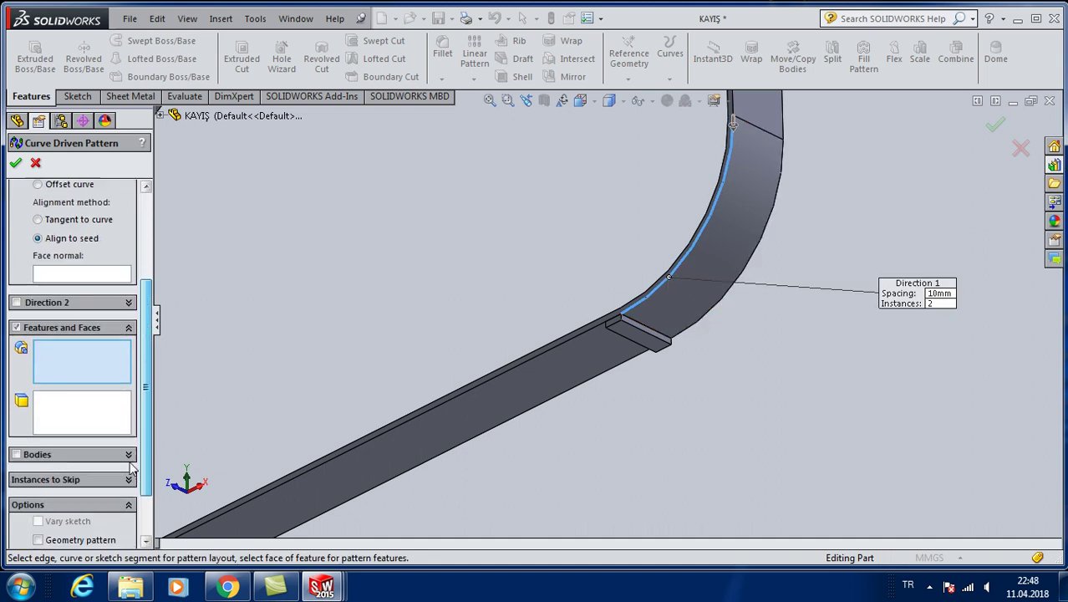
pyautogui.scroll(-1, 101, 402)
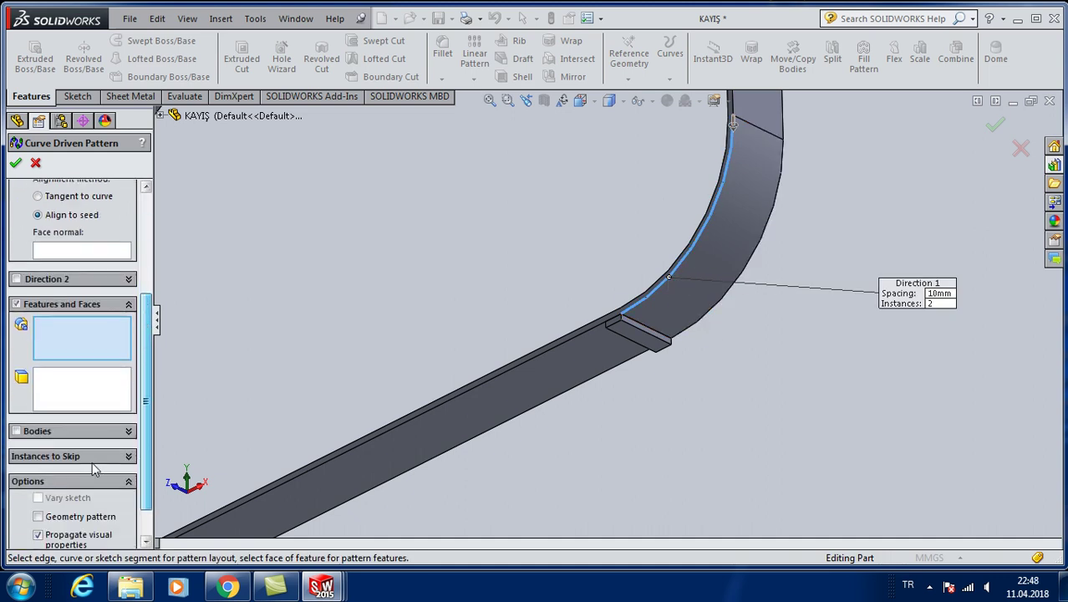
pyautogui.click(17, 432)
pyautogui.click(639, 341)
# Space the copies equally, raise instances to 37, and reselect the long lower belt edge as path.
pyautogui.scroll(3, 149, 219)
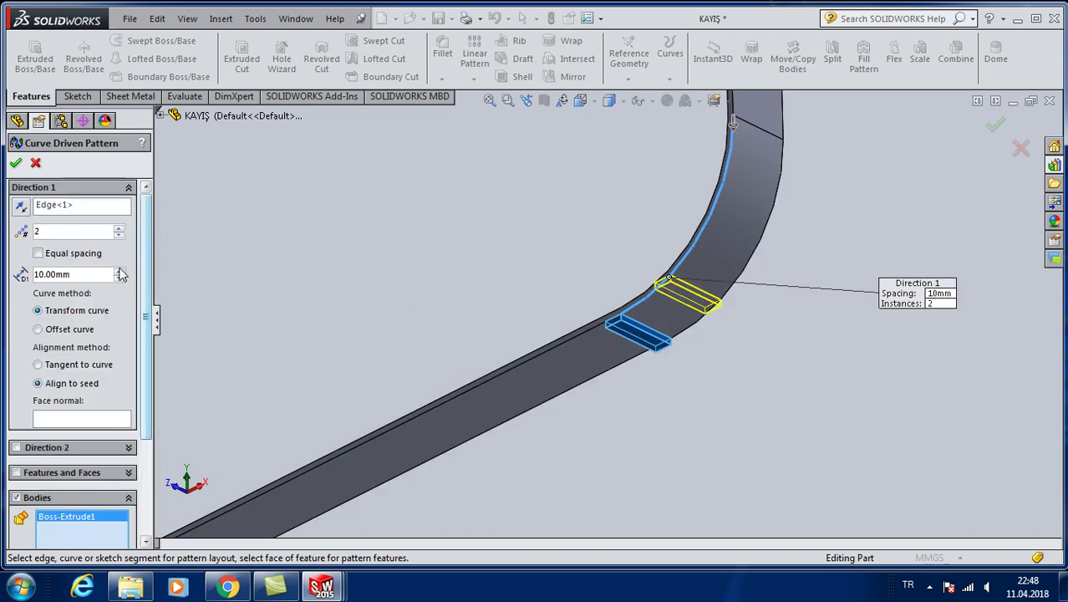
pyautogui.click(38, 255)
pyautogui.click(121, 233)
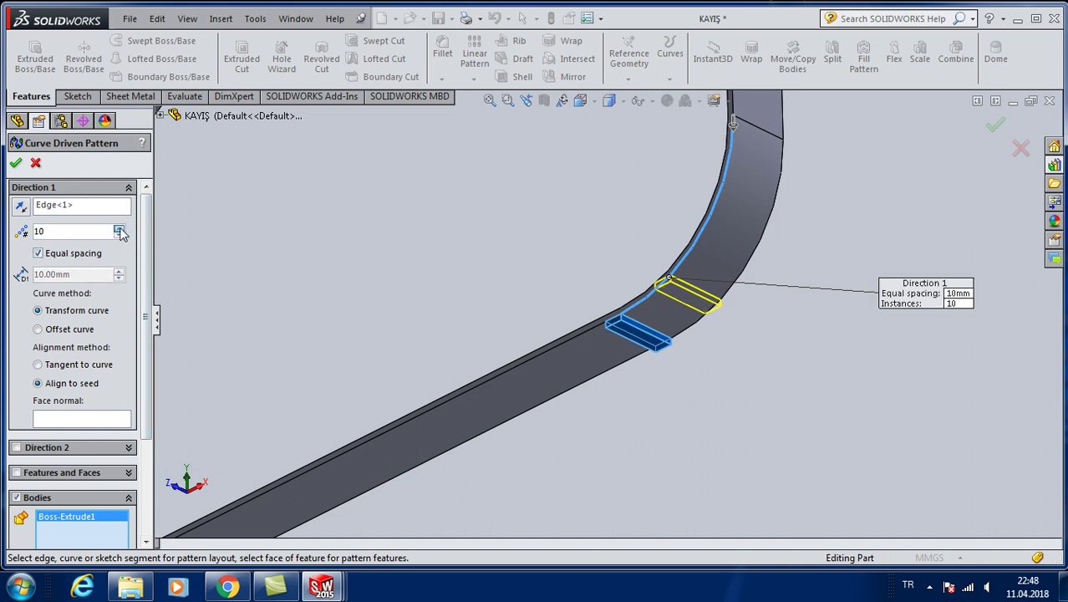
pyautogui.click(122, 233)
pyautogui.click(122, 233)
pyautogui.scroll(2, 637, 270)
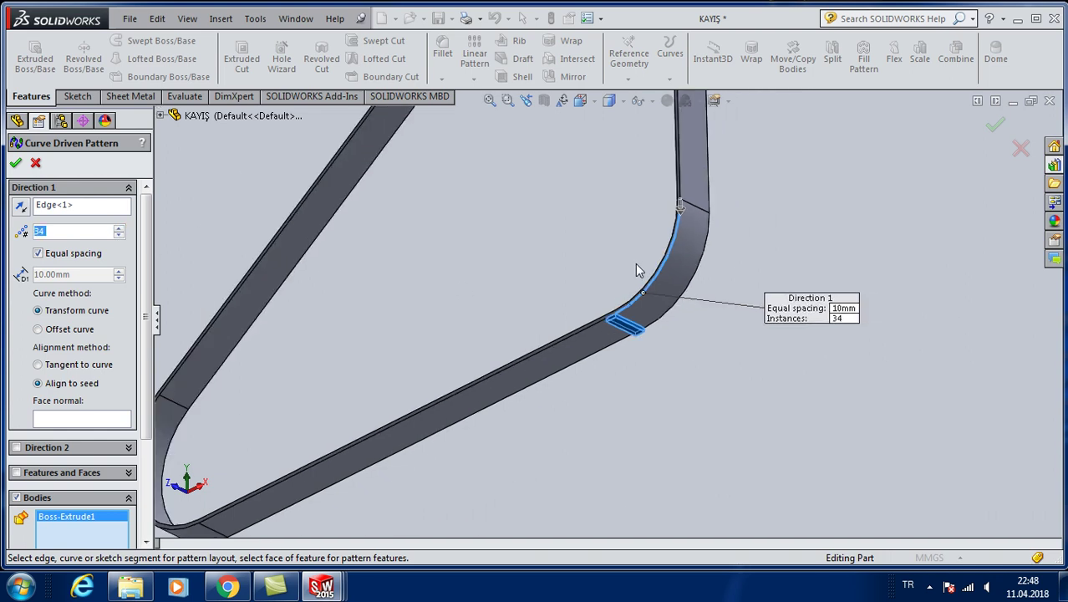
pyautogui.scroll(2, 618, 269)
pyautogui.moveTo(626, 243); pyautogui.dragTo(666, 253, button='middle')
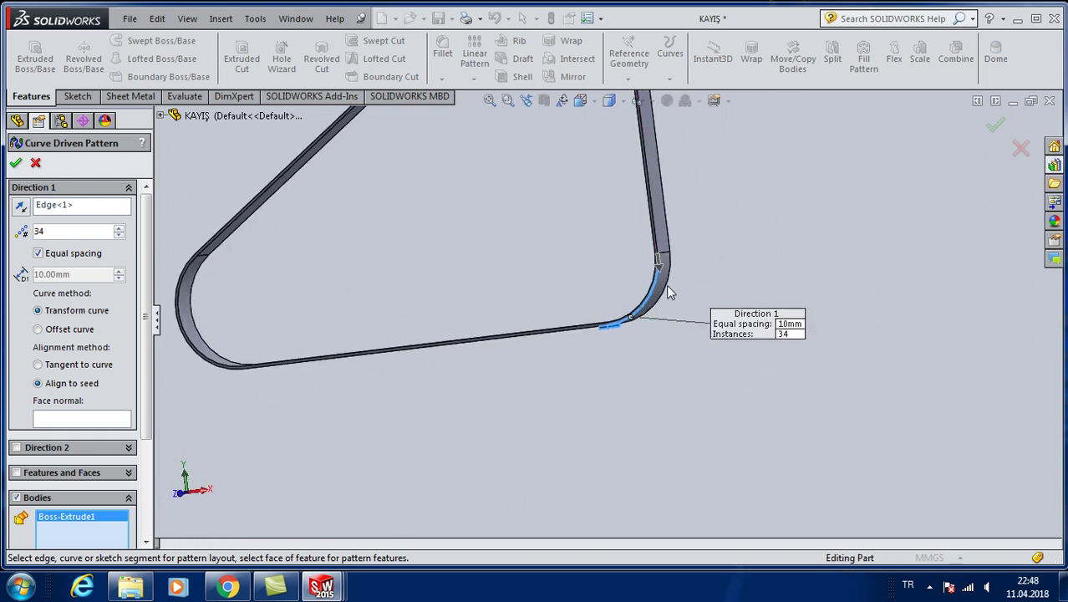
pyautogui.scroll(-2, 665, 253)
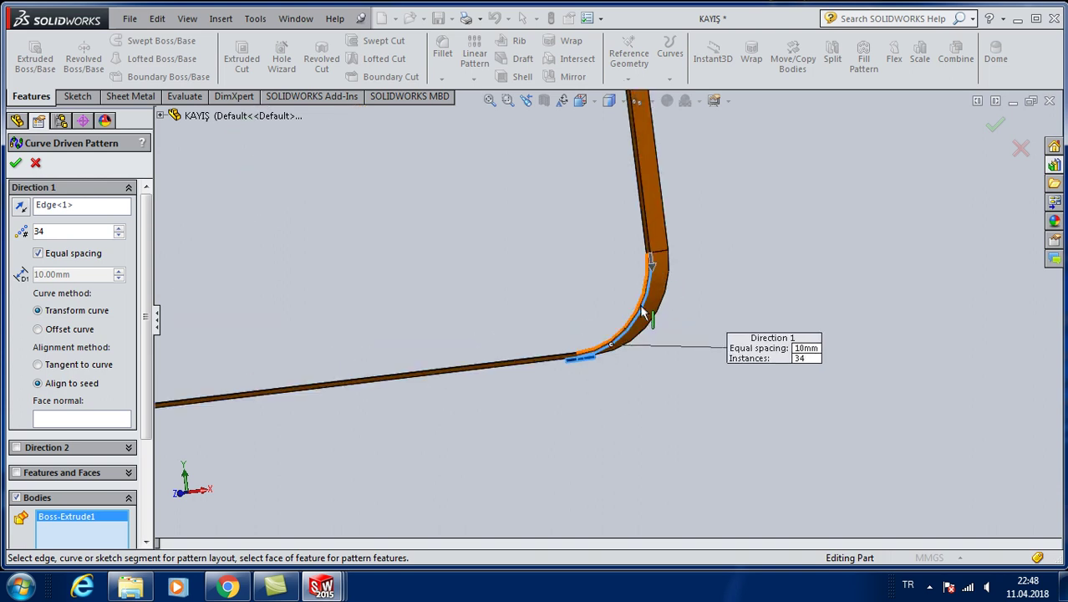
pyautogui.click(83, 209)
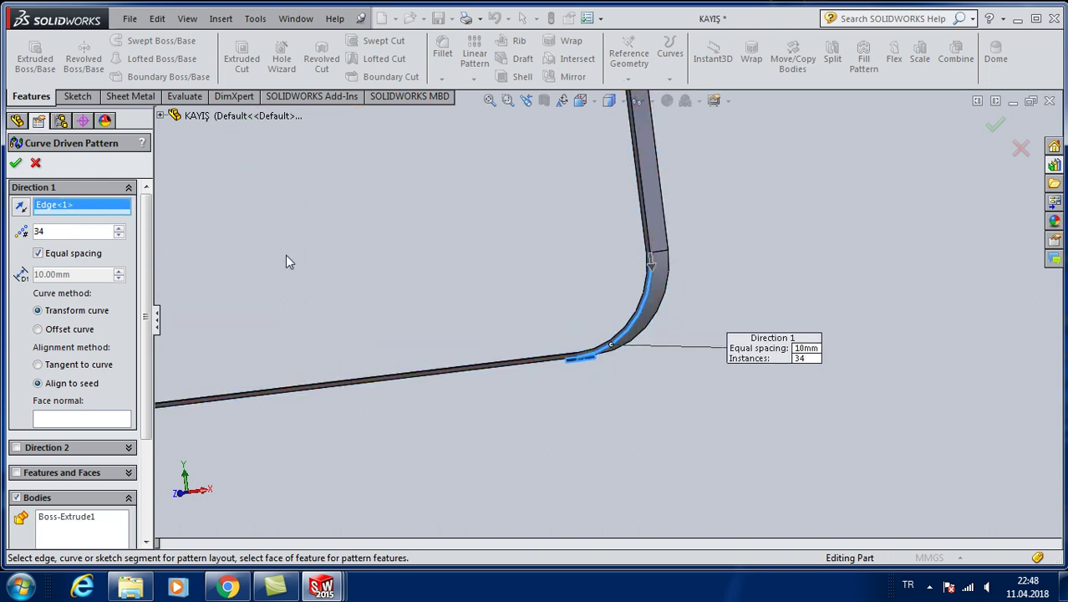
pyautogui.click(547, 365)
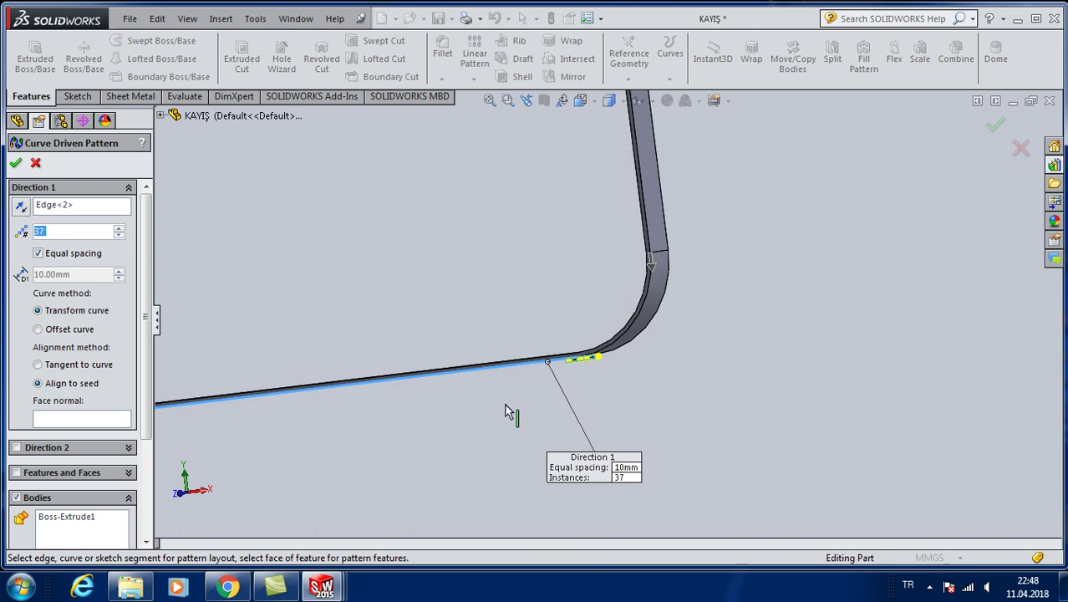
# Cancel the curve-driven pattern, keeping the single tooth on the belt.
pyautogui.click(36, 164)
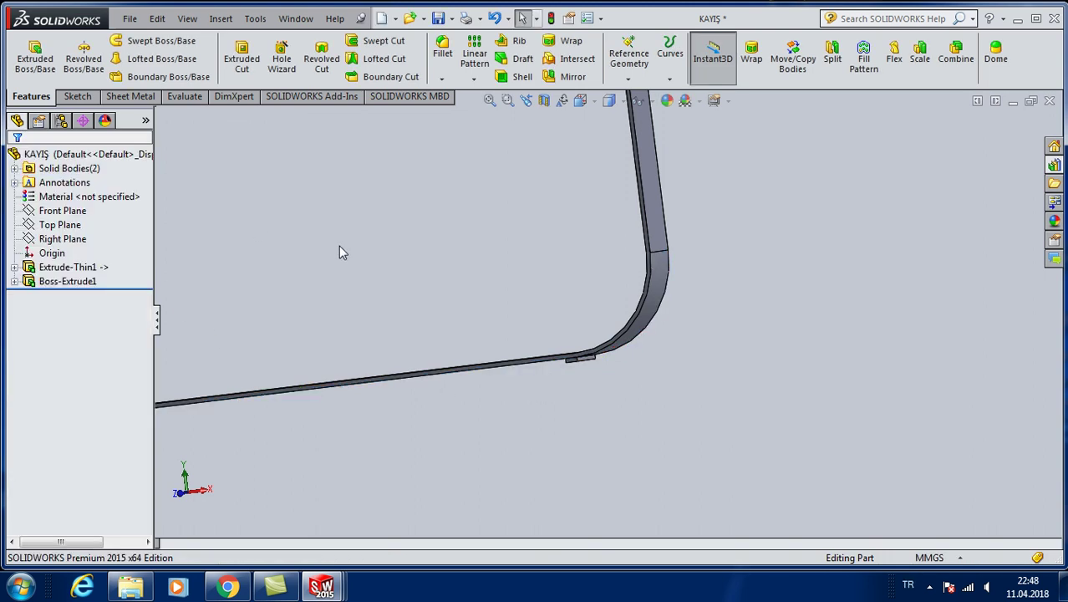
pyautogui.scroll(-1, 527, 337)
pyautogui.scroll(-2, 703, 363)
pyautogui.scroll(-1, 723, 349)
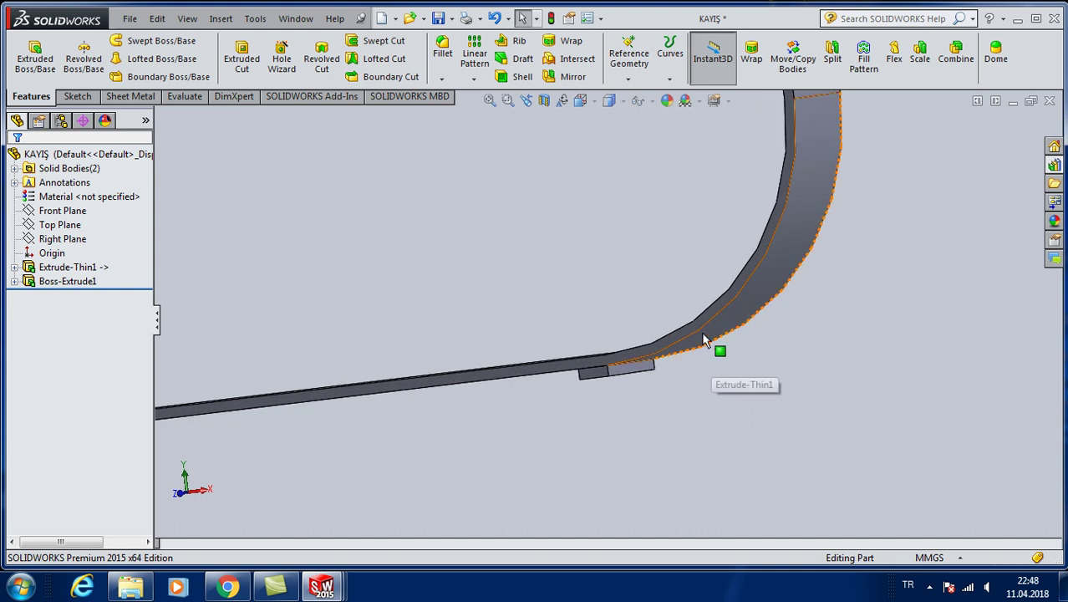
# Create Sketch4 on the Extrude-Thin1 face, converting the belt's closed outline into it.
pyautogui.click(694, 324)
pyautogui.click(811, 278)
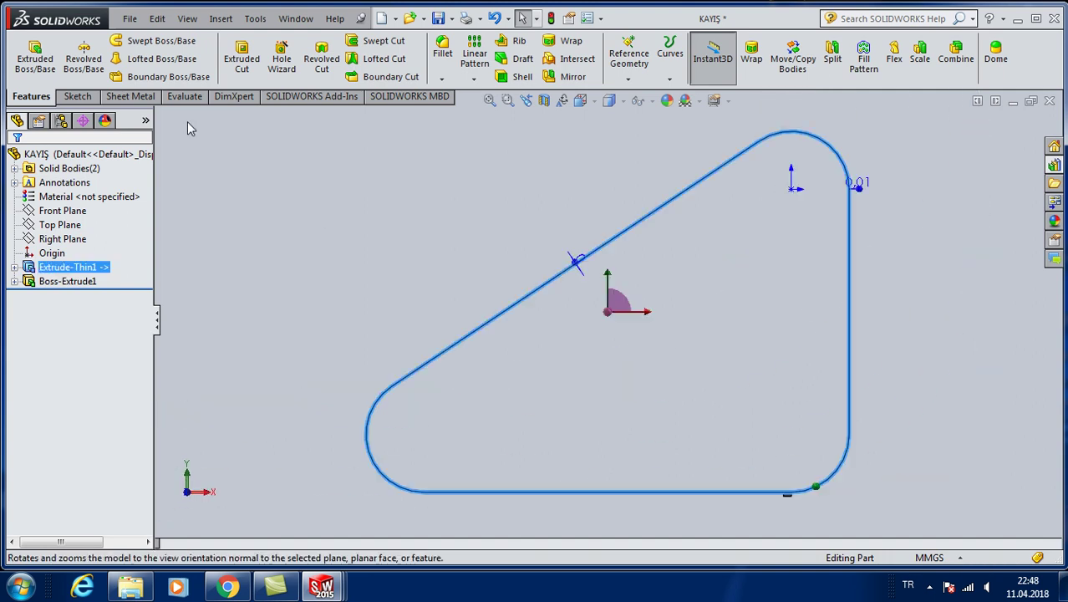
pyautogui.click(77, 96)
pyautogui.click(25, 54)
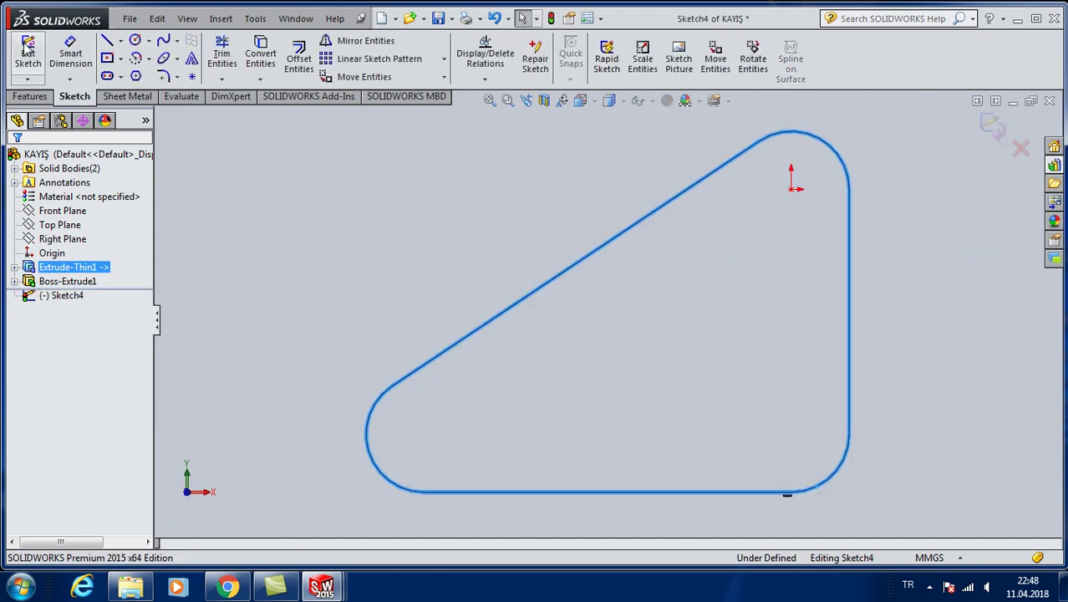
pyautogui.click(261, 54)
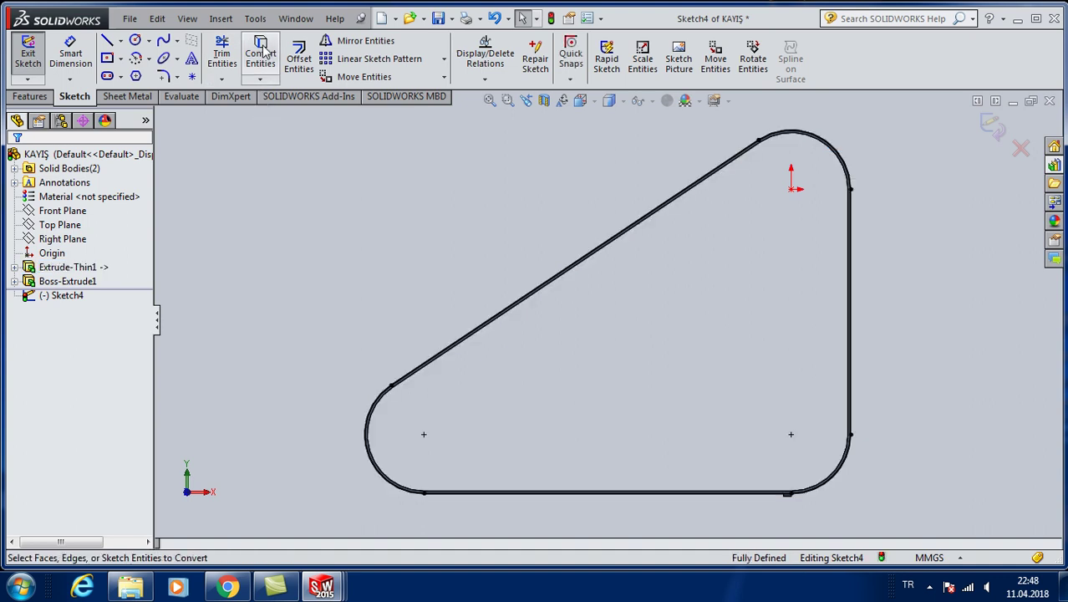
pyautogui.moveTo(727, 398); pyautogui.dragTo(833, 222, button='middle')
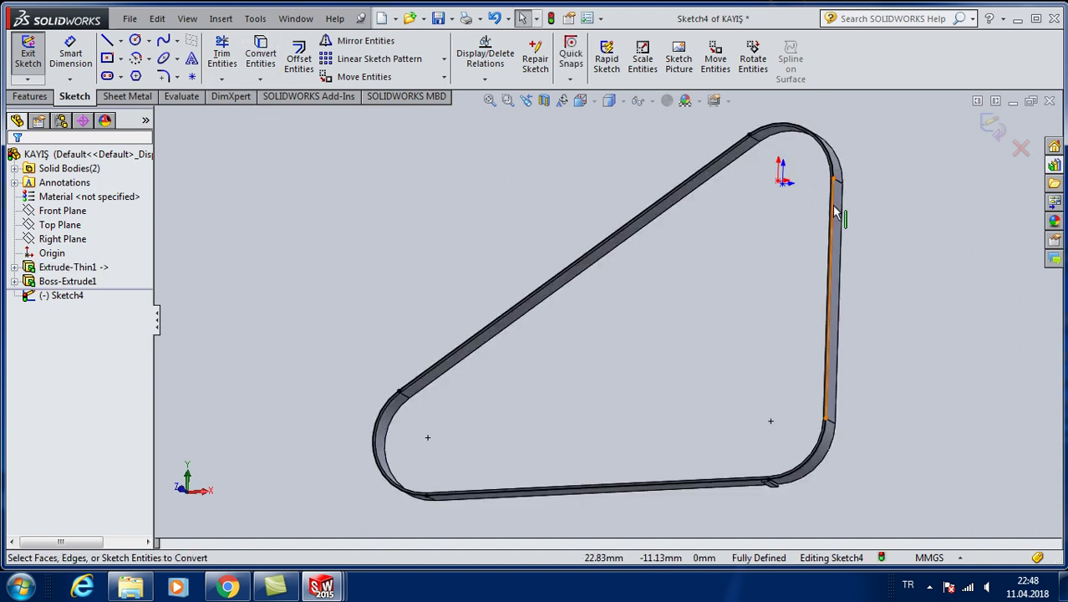
pyautogui.scroll(-4, 811, 200)
pyautogui.scroll(-2, 811, 201)
pyautogui.scroll(-2, 791, 210)
pyautogui.scroll(-1, 770, 269)
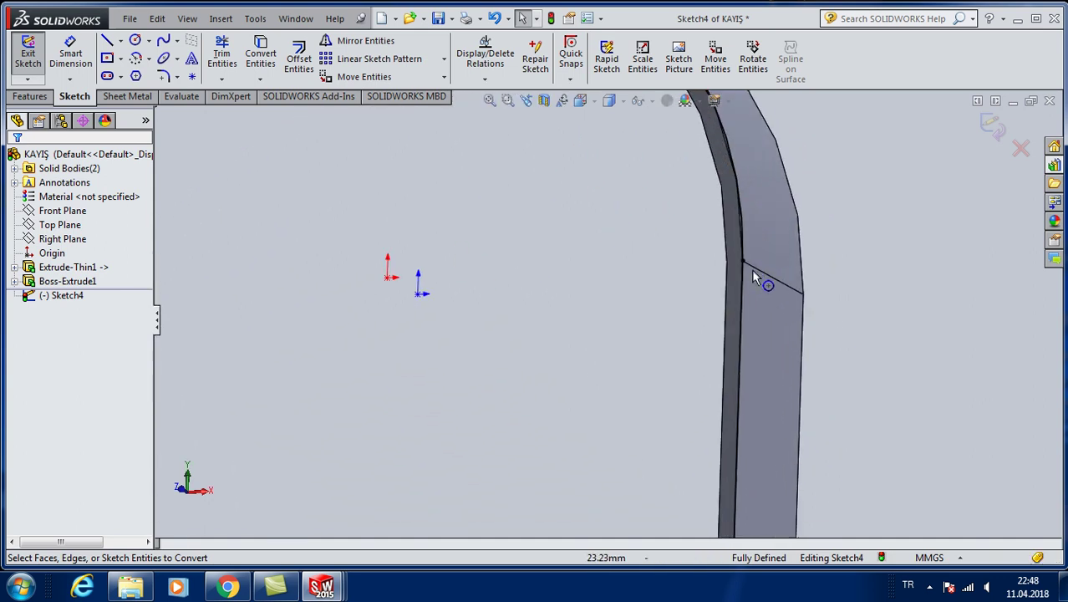
pyautogui.moveTo(587, 313); pyautogui.dragTo(810, 384, button='middle')
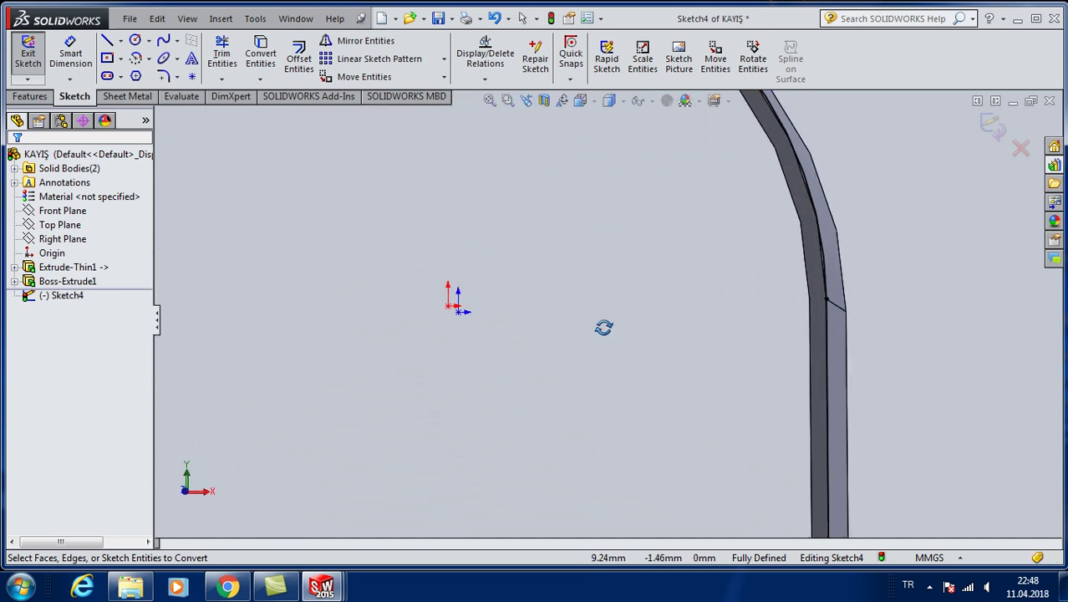
pyautogui.click(988, 130)
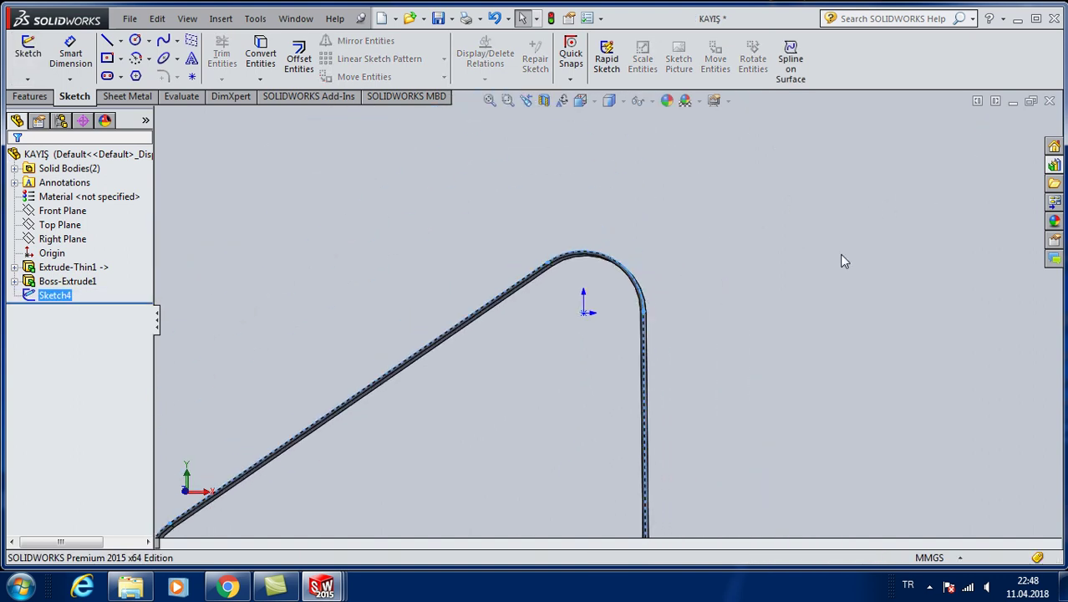
# Tilt the belt into a 3-D view and return to the Features tools.
pyautogui.scroll(2, 815, 275)
pyautogui.scroll(-1, 609, 409)
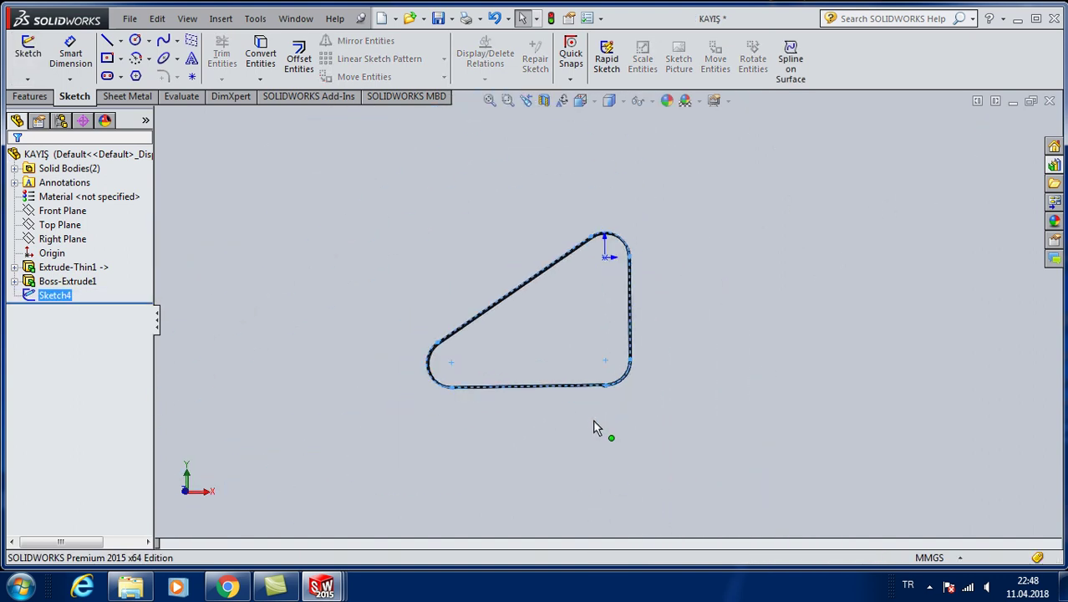
pyautogui.scroll(-2, 595, 410)
pyautogui.moveTo(656, 361); pyautogui.dragTo(617, 347, button='middle')
pyautogui.scroll(-3, 618, 347)
pyautogui.click(30, 96)
# Start a curve-driven pattern along the Sketch4 belt line, patterning the tooth body Boss-Extrude1.
pyautogui.click(474, 79)
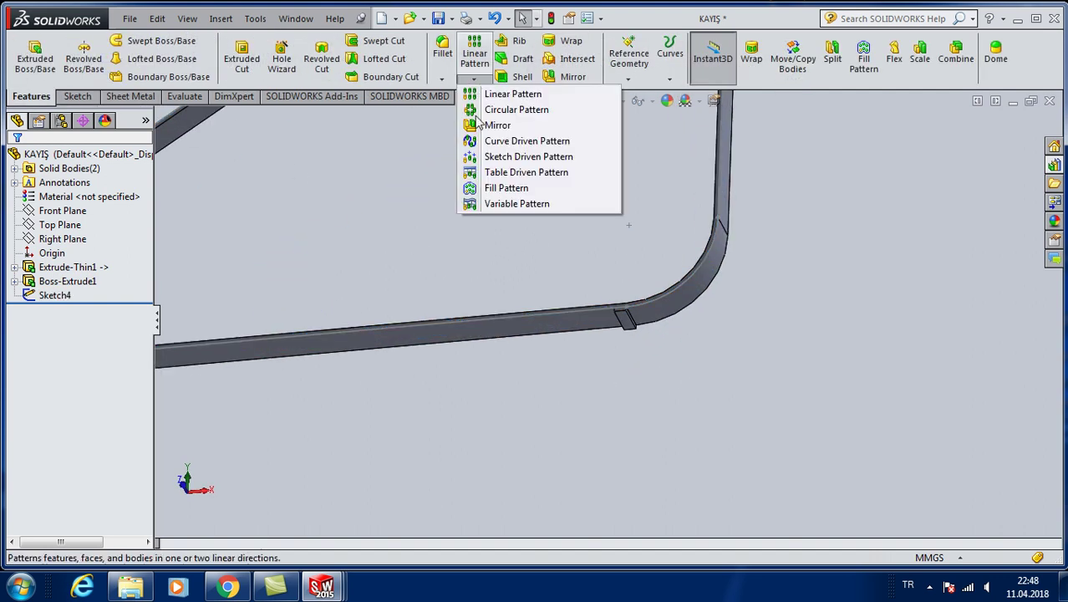
pyautogui.click(497, 141)
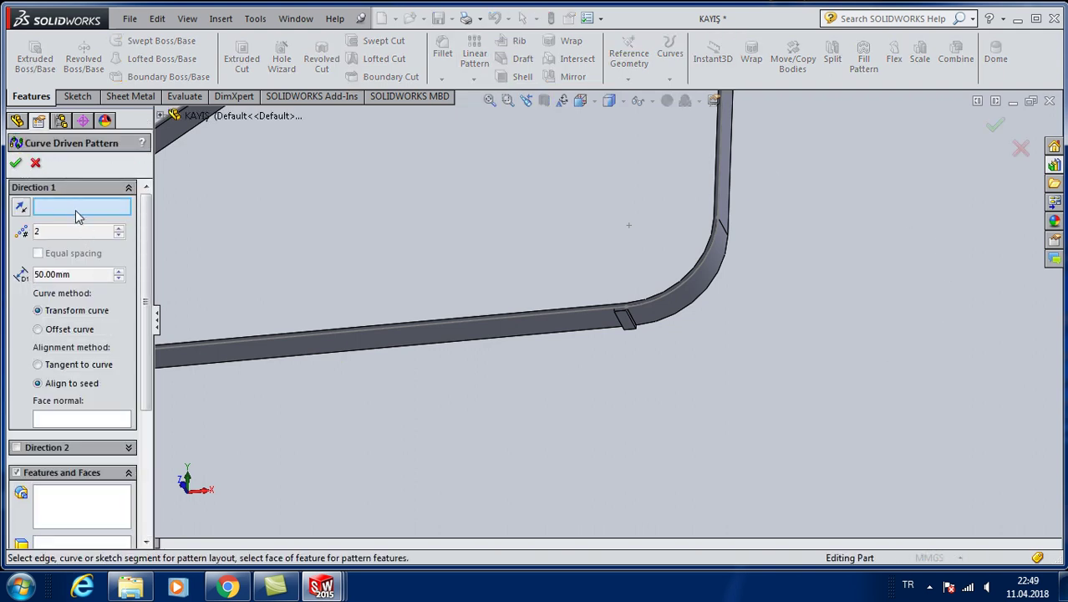
pyautogui.scroll(-2, 614, 301)
pyautogui.scroll(-1, 598, 311)
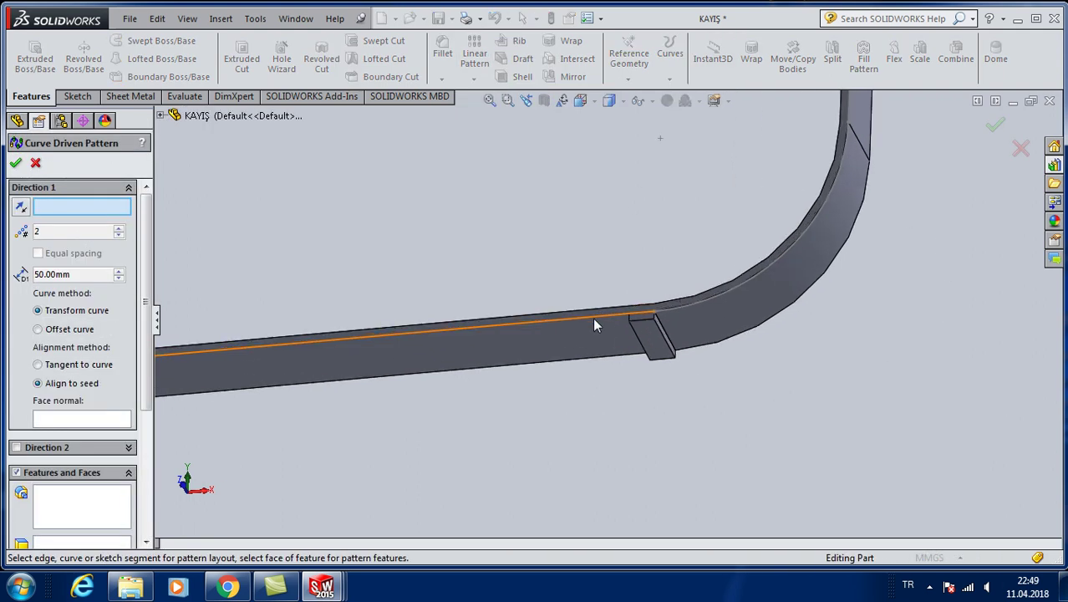
pyautogui.click(589, 326)
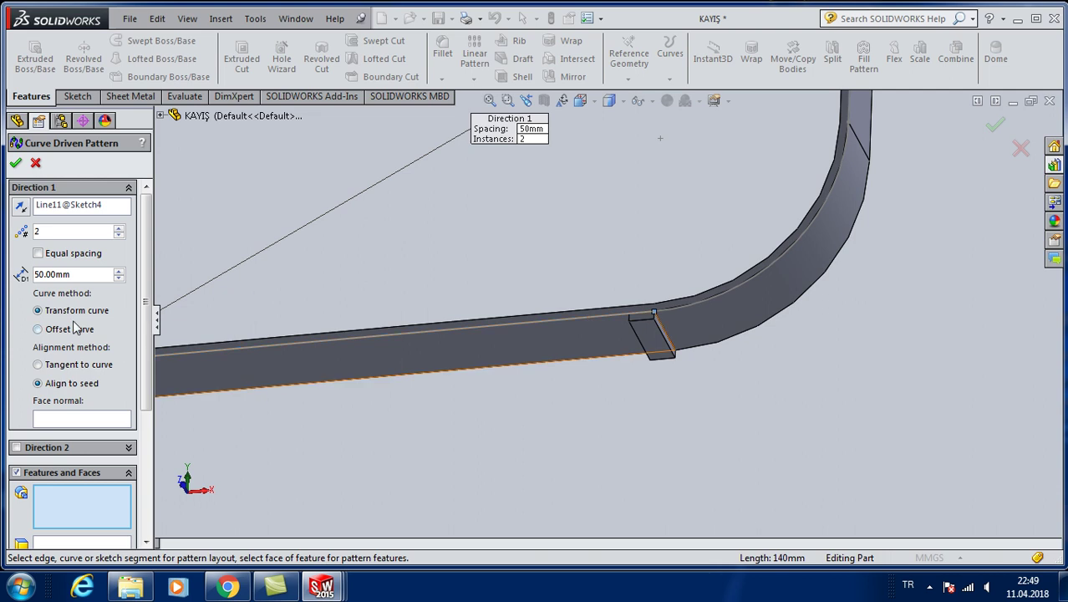
pyautogui.scroll(-3, 123, 415)
pyautogui.click(17, 437)
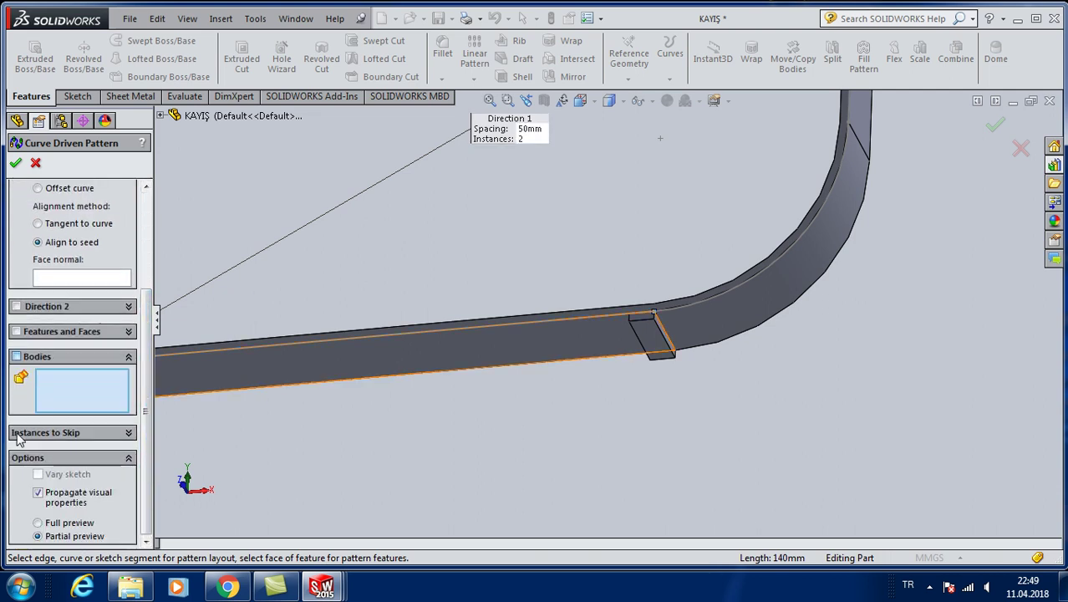
pyautogui.click(644, 339)
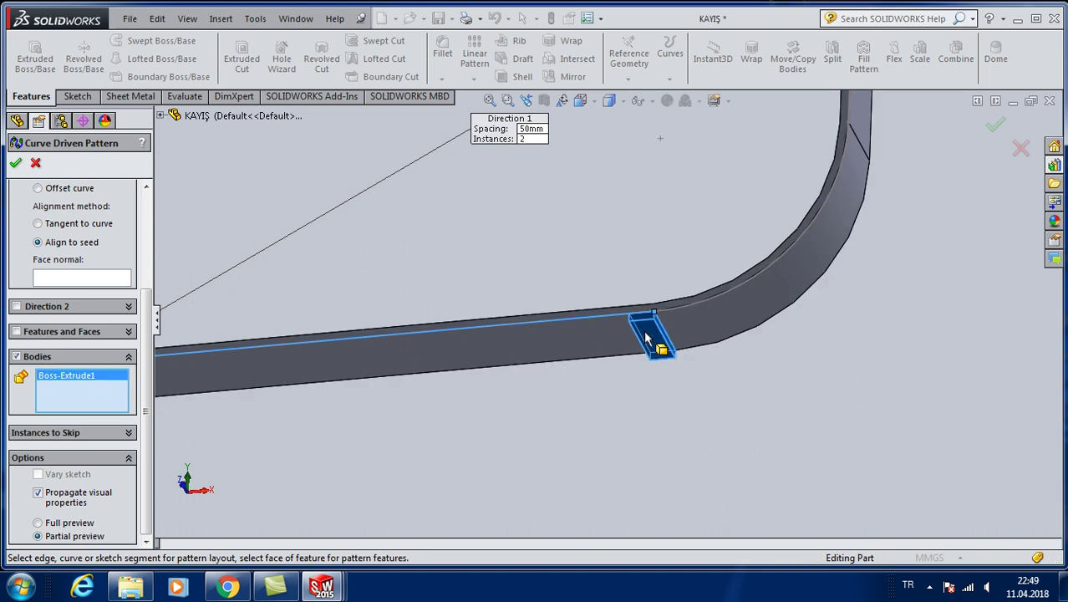
# Try equal spacing on and off with 10, 15, 25 and 33 instances and 90 mm spacing.
pyautogui.scroll(3, 145, 218)
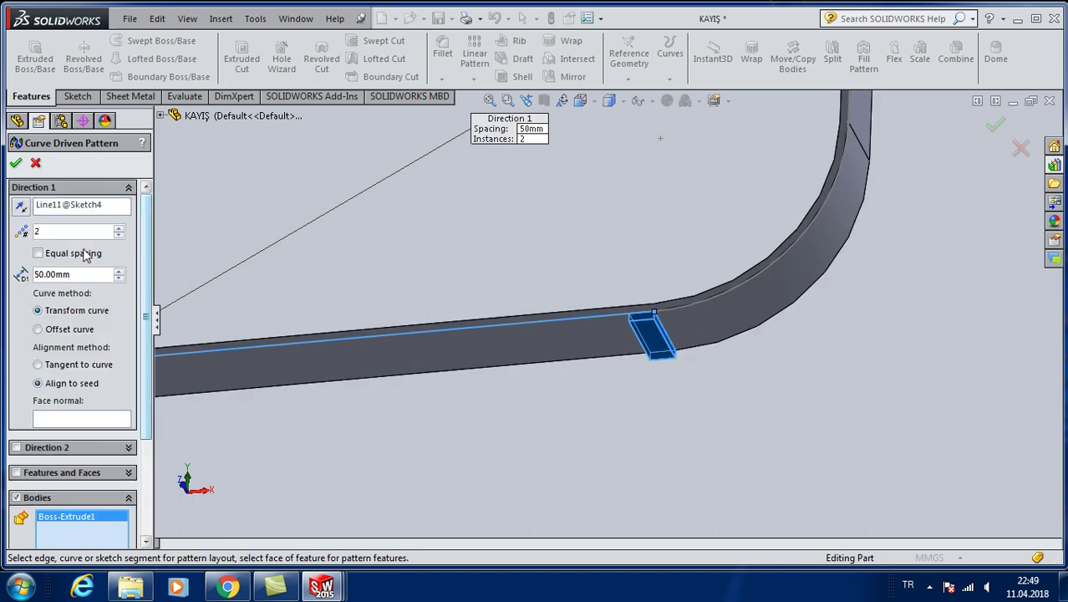
pyautogui.click(43, 254)
pyautogui.click(119, 229)
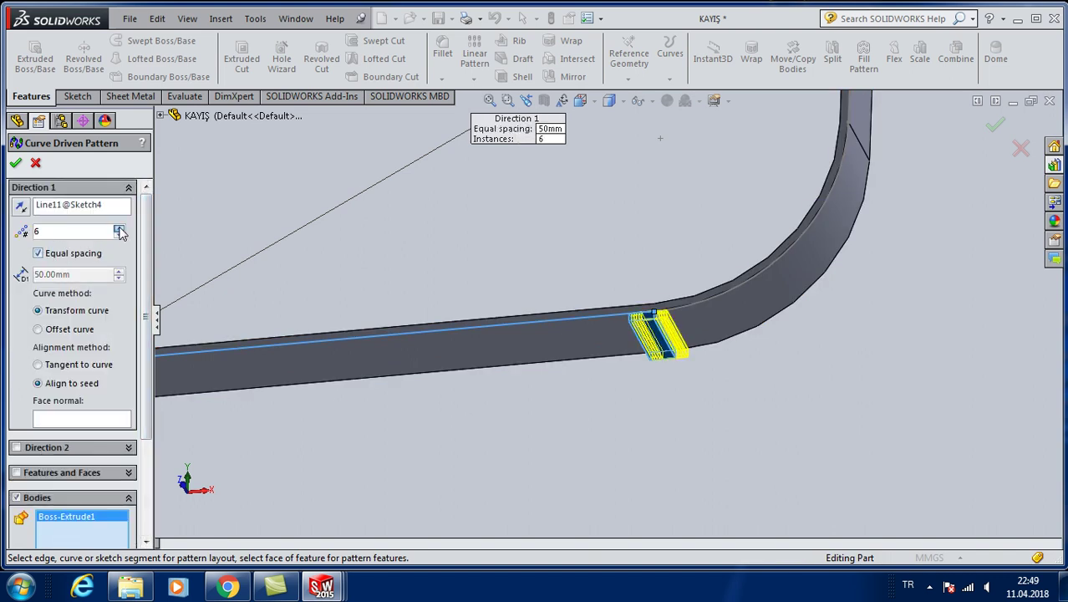
pyautogui.click(42, 255)
pyautogui.click(120, 229)
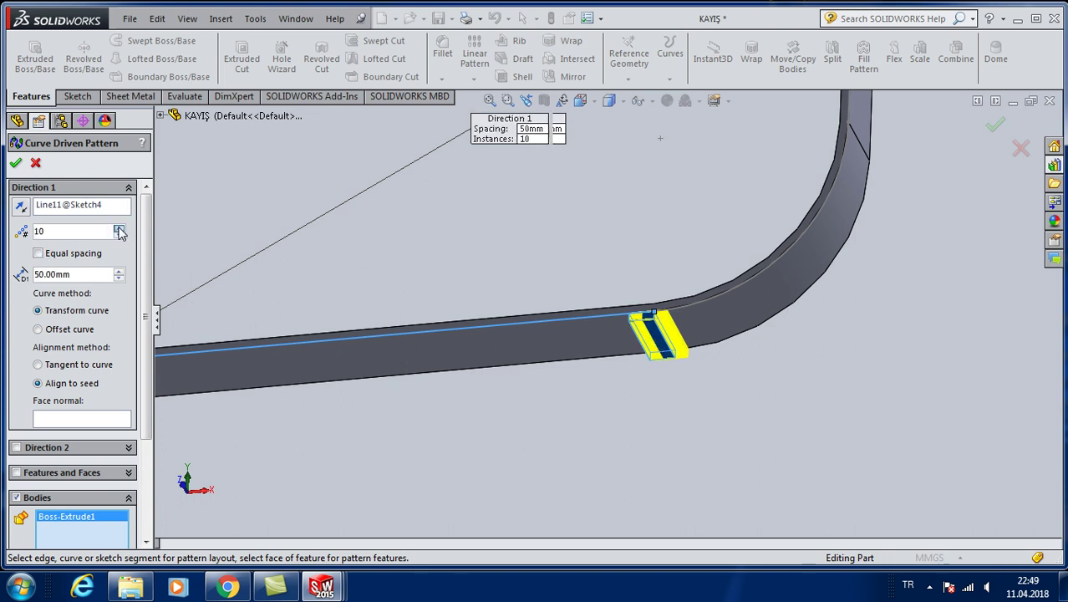
pyautogui.click(119, 231)
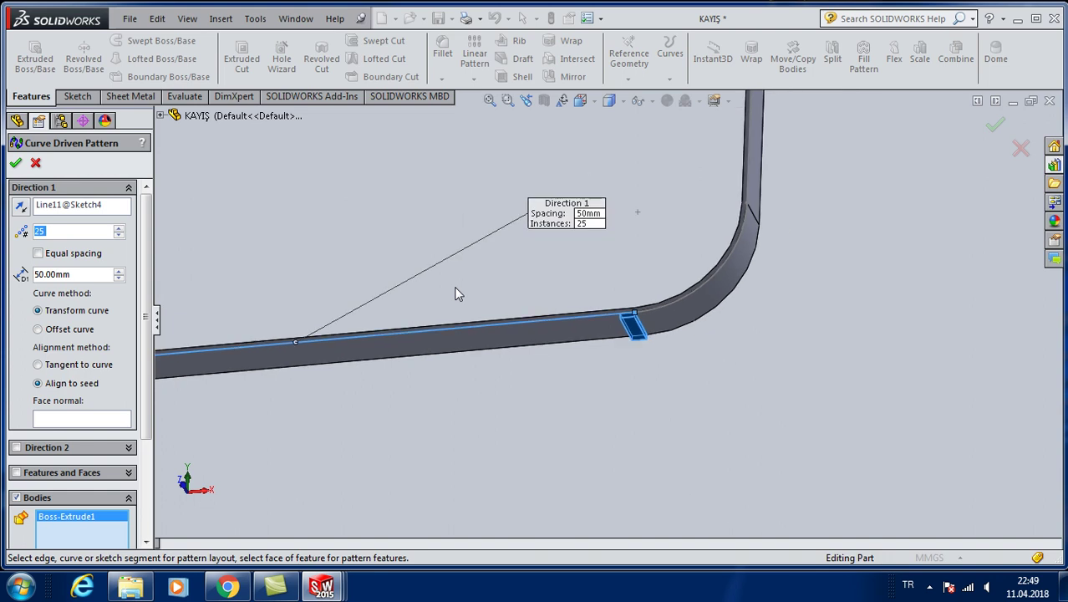
pyautogui.scroll(1, 624, 219)
pyautogui.scroll(2, 623, 218)
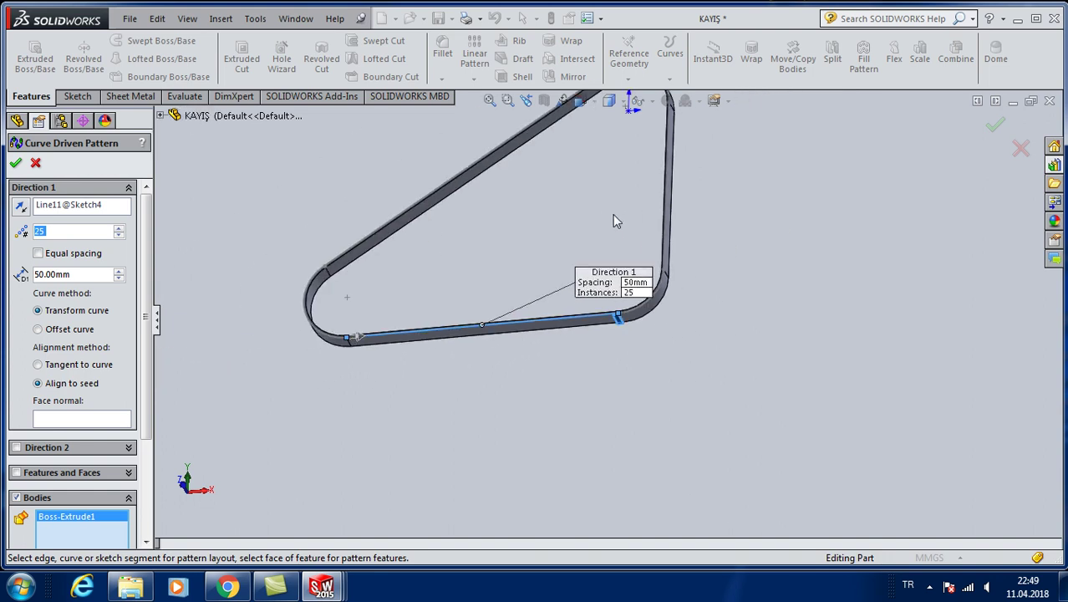
pyautogui.scroll(-2, 622, 216)
pyautogui.scroll(-2, 604, 210)
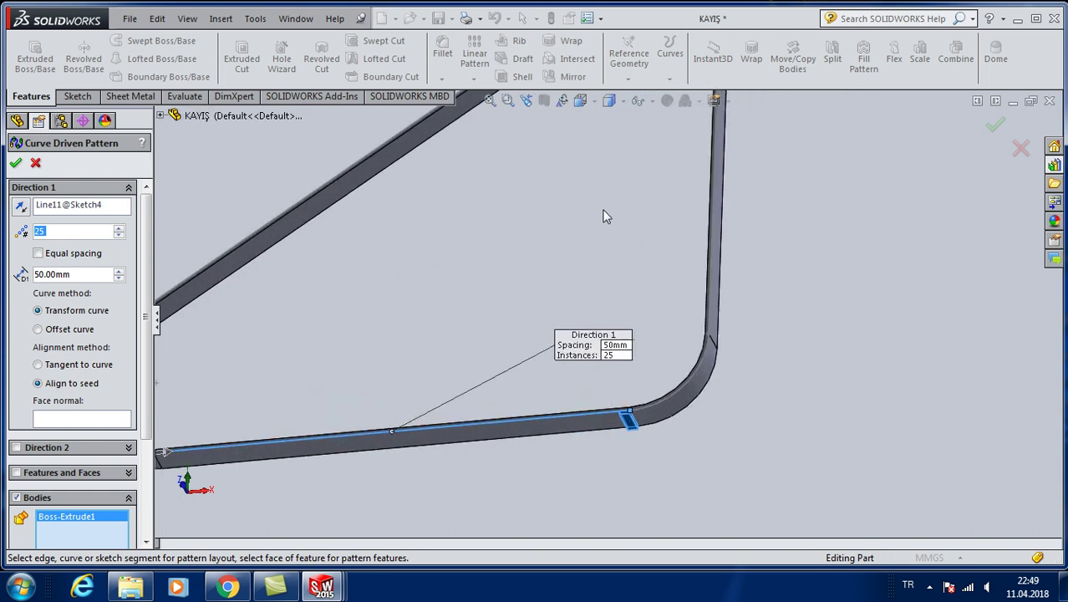
pyautogui.doubleClick(120, 271)
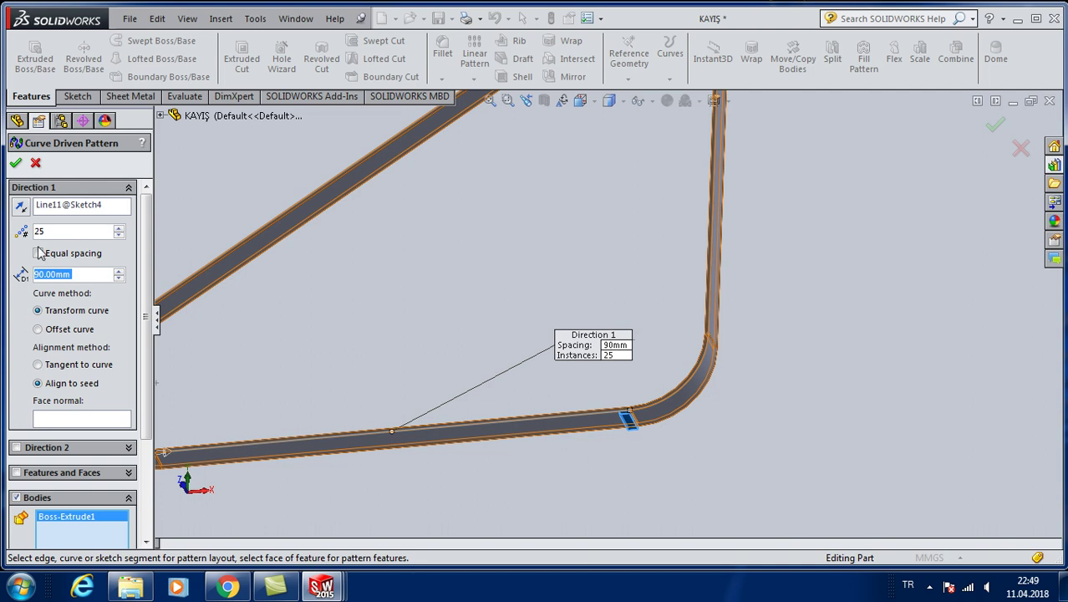
pyautogui.click(38, 253)
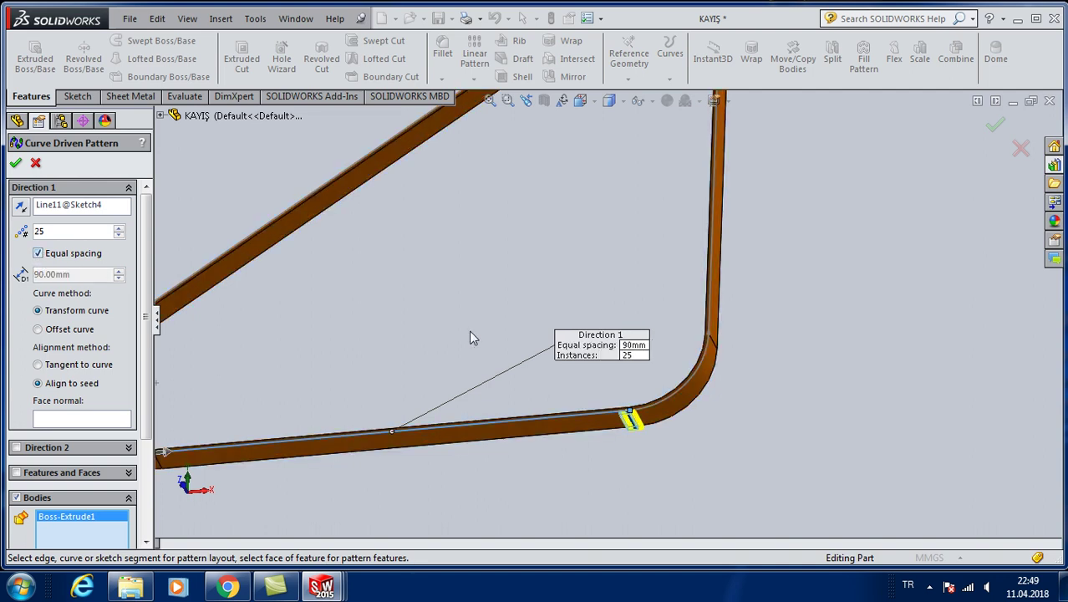
pyautogui.scroll(2, 276, 326)
pyautogui.scroll(1, 224, 341)
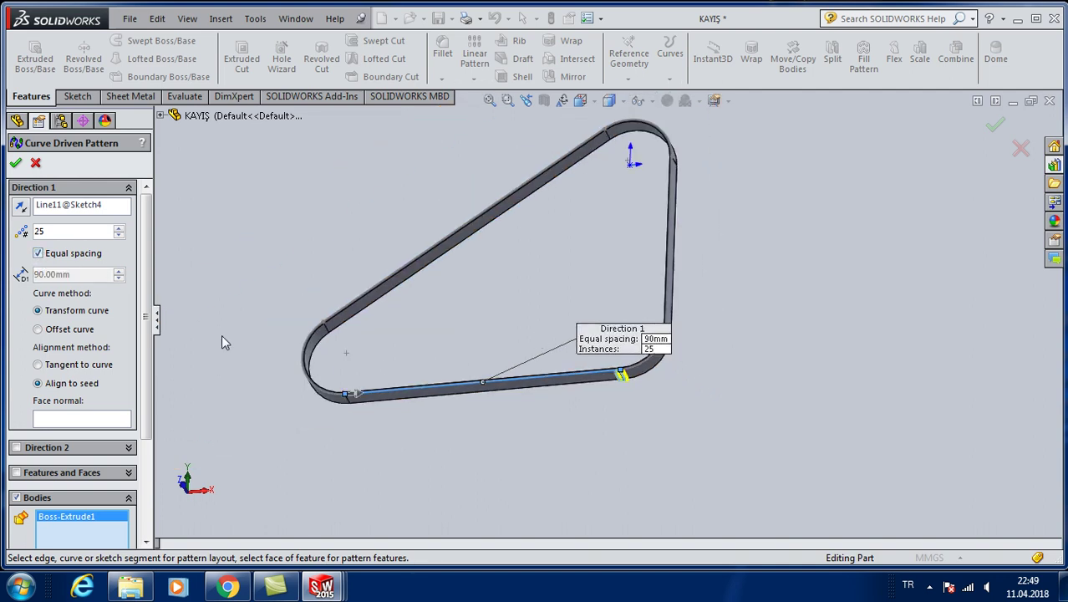
pyautogui.click(120, 232)
pyautogui.scroll(-2, 632, 306)
pyautogui.scroll(-1, 317, 404)
pyautogui.scroll(-2, 310, 403)
pyautogui.scroll(-1, 305, 405)
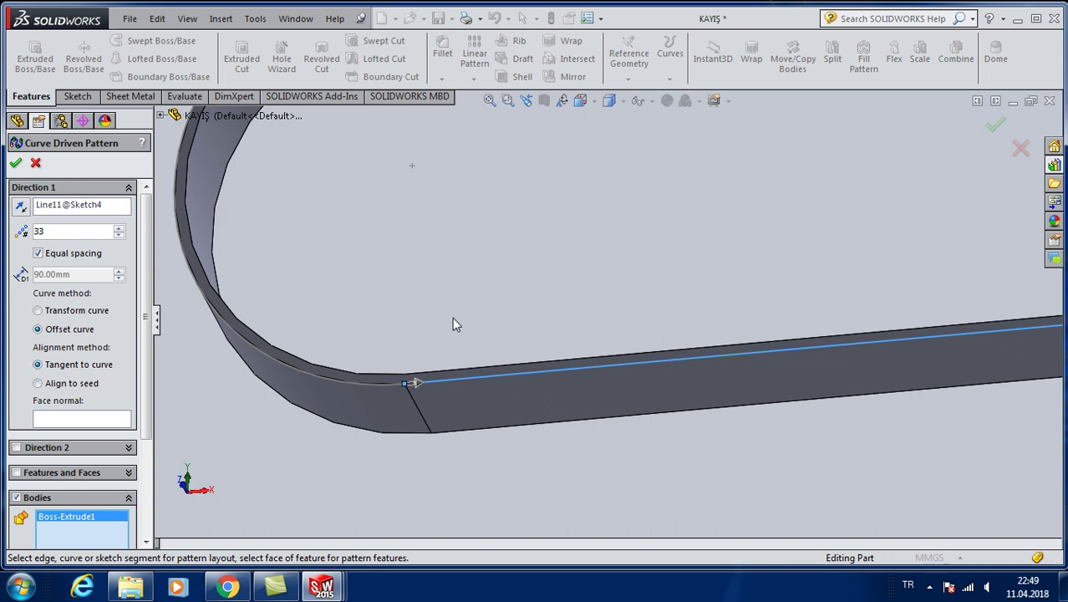
# Inspect the tooth preview, then set unequal 10.00 mm spacing and raise instances to 38.
pyautogui.scroll(3, 451, 317)
pyautogui.moveTo(529, 310); pyautogui.dragTo(619, 339, button='middle')
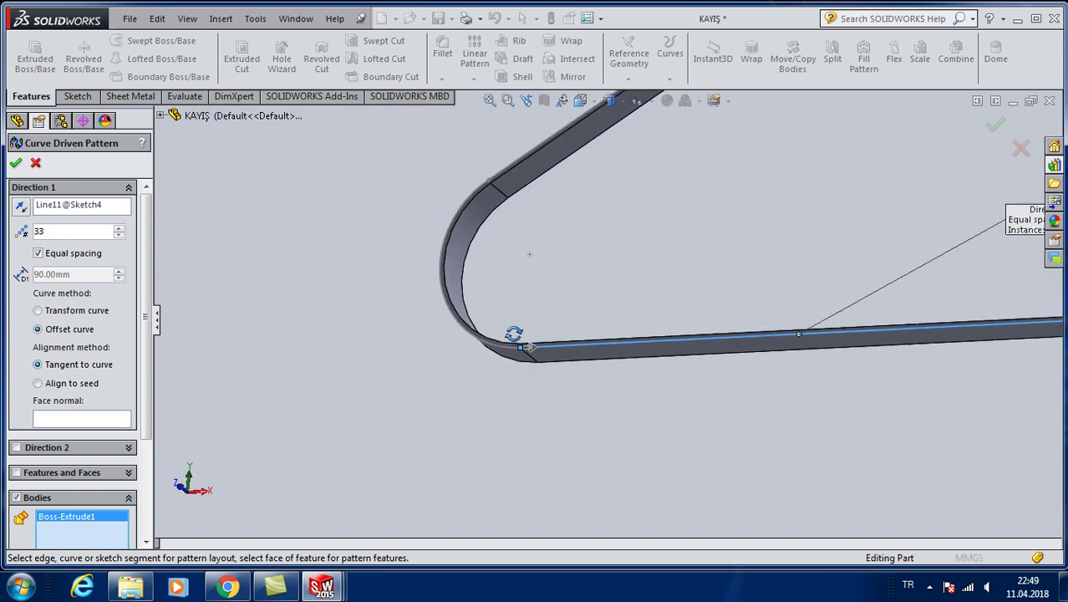
pyautogui.scroll(3, 618, 339)
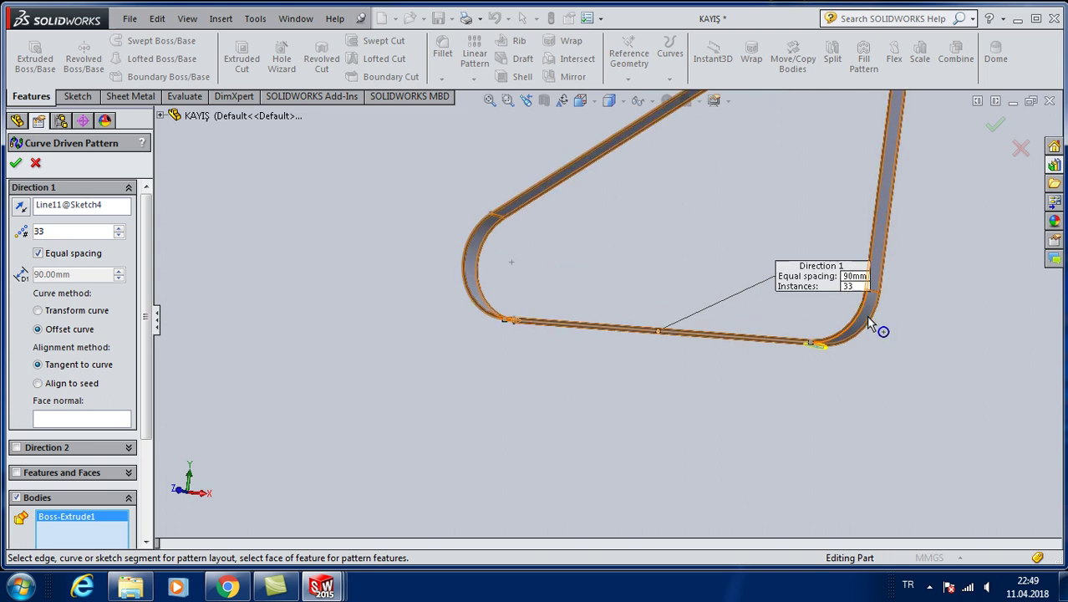
pyautogui.scroll(-2, 799, 357)
pyautogui.scroll(-1, 800, 358)
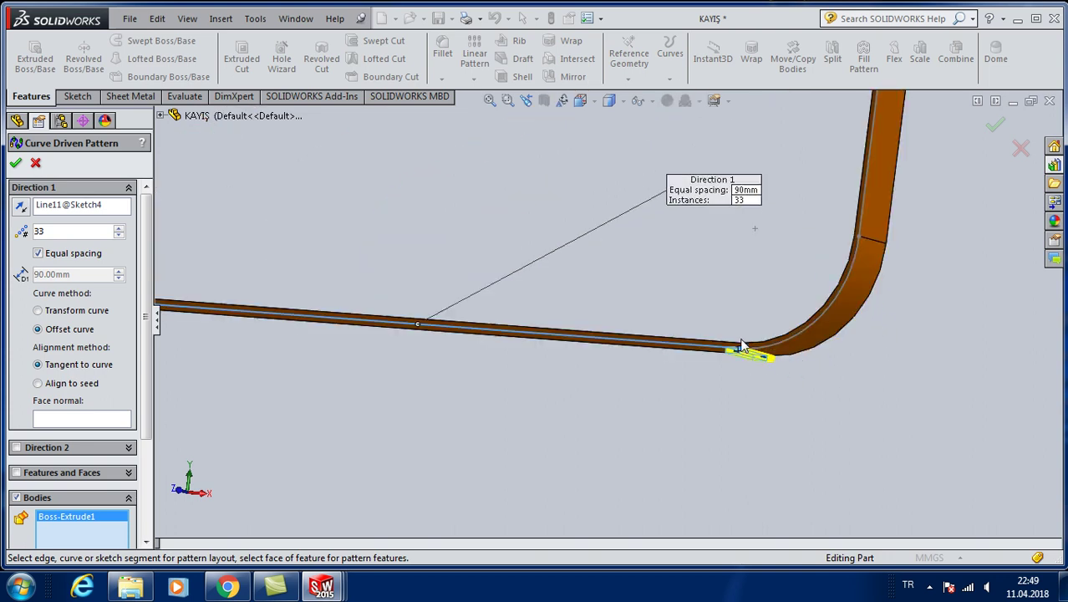
pyautogui.scroll(-2, 747, 352)
pyautogui.scroll(-2, 723, 377)
pyautogui.moveTo(609, 370); pyautogui.dragTo(645, 404, button='middle')
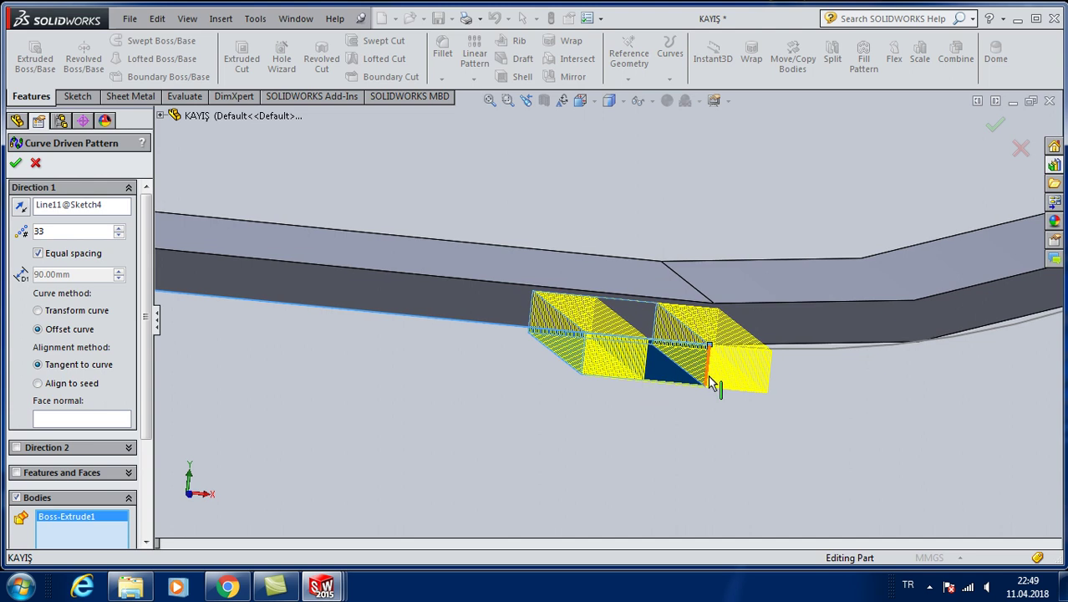
pyautogui.click(39, 253)
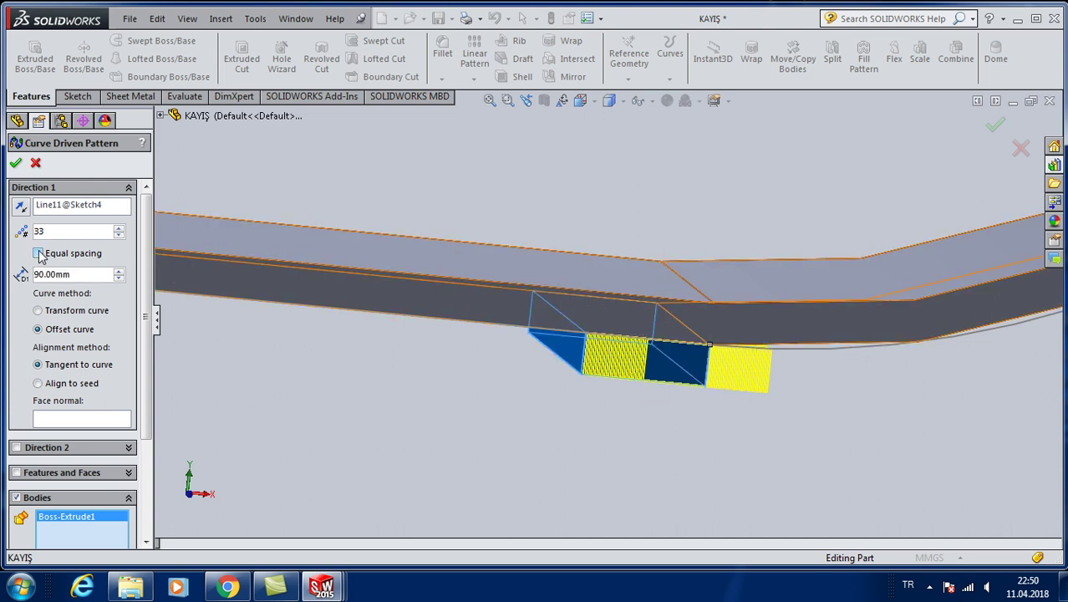
pyautogui.click(120, 280)
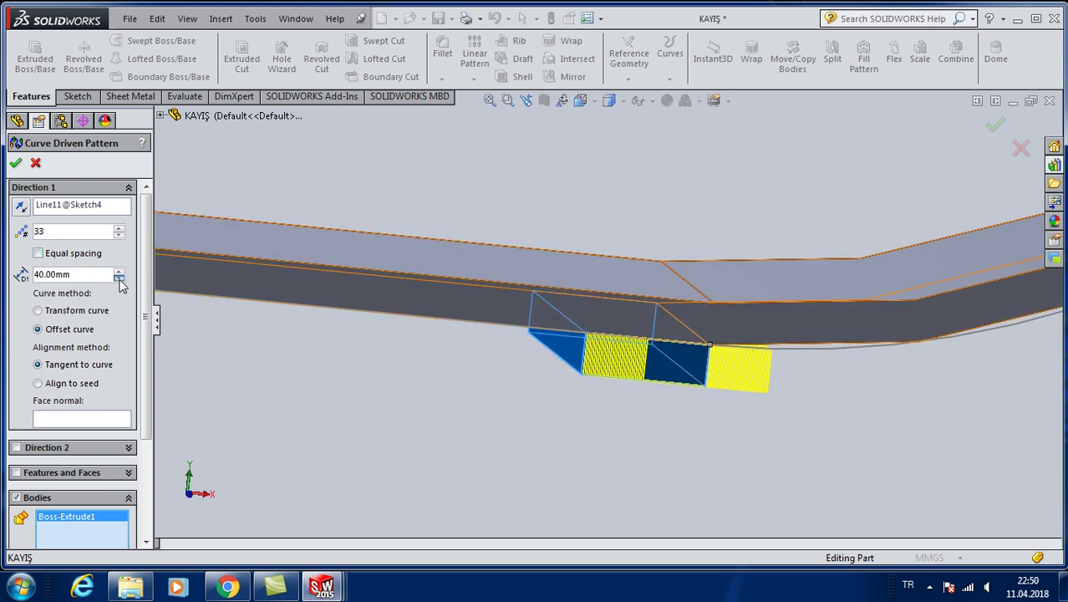
pyautogui.click(119, 280)
pyautogui.click(119, 228)
# Cancel the trial pattern and orbit to view the whole belt.
pyautogui.click(16, 163)
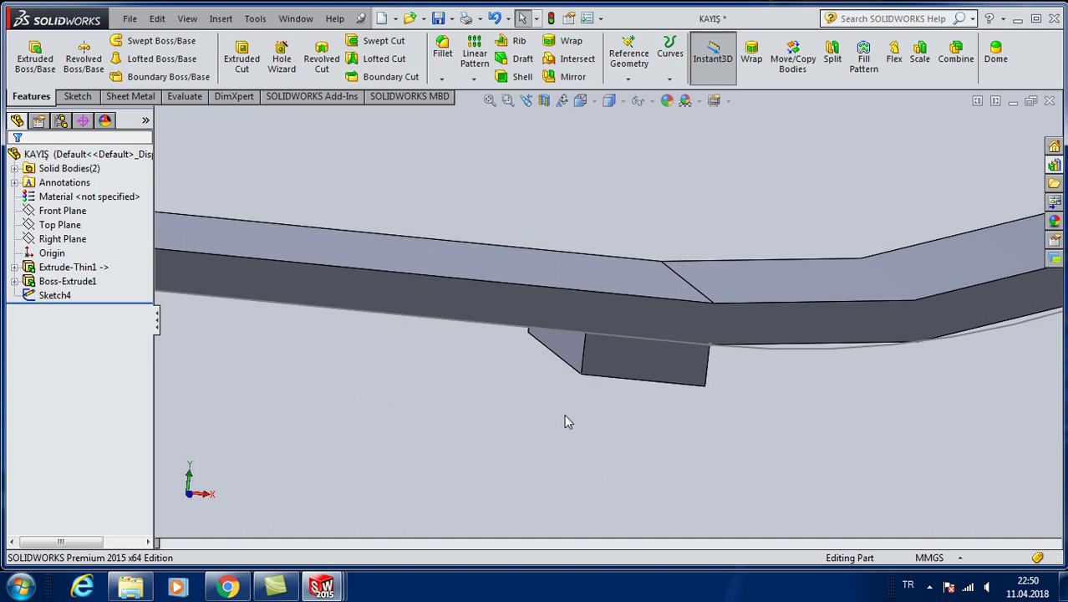
pyautogui.moveTo(582, 410); pyautogui.dragTo(511, 313, button='middle')
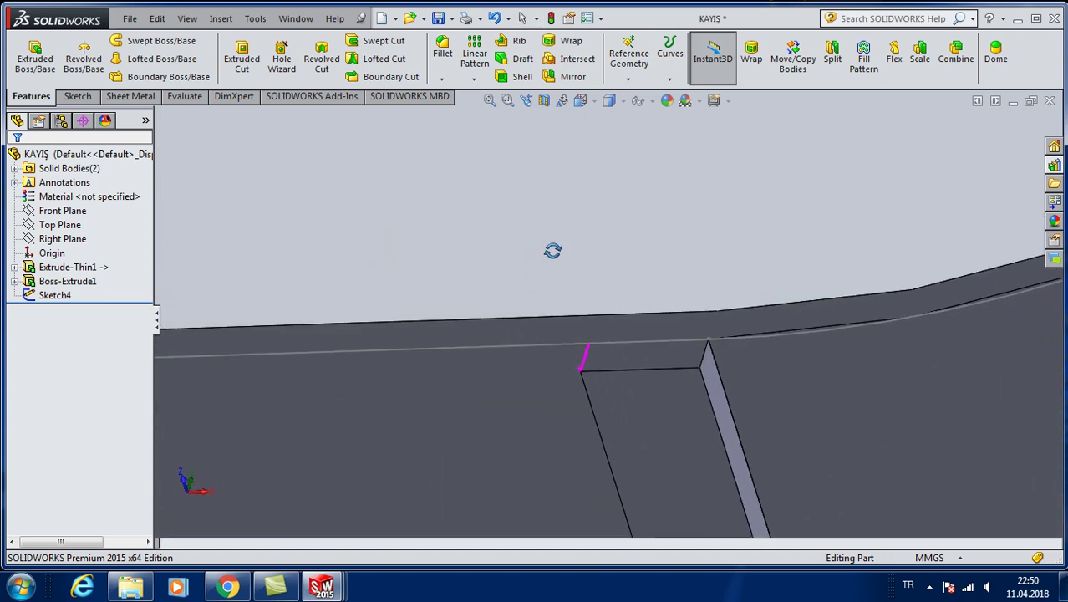
pyautogui.scroll(3, 511, 310)
pyautogui.scroll(2, 511, 309)
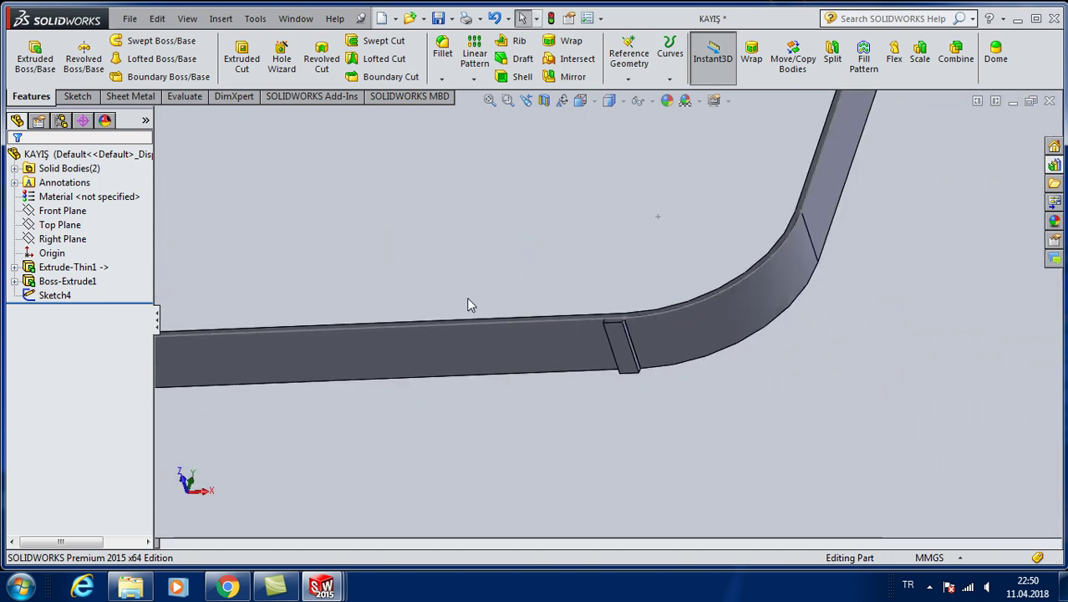
pyautogui.moveTo(398, 302)
pyautogui.mouseDown(button='middle')
pyautogui.moveTo(484, 319)
pyautogui.moveTo(466, 355)
pyautogui.mouseUp(button='middle')
pyautogui.scroll(-2, 815, 316)
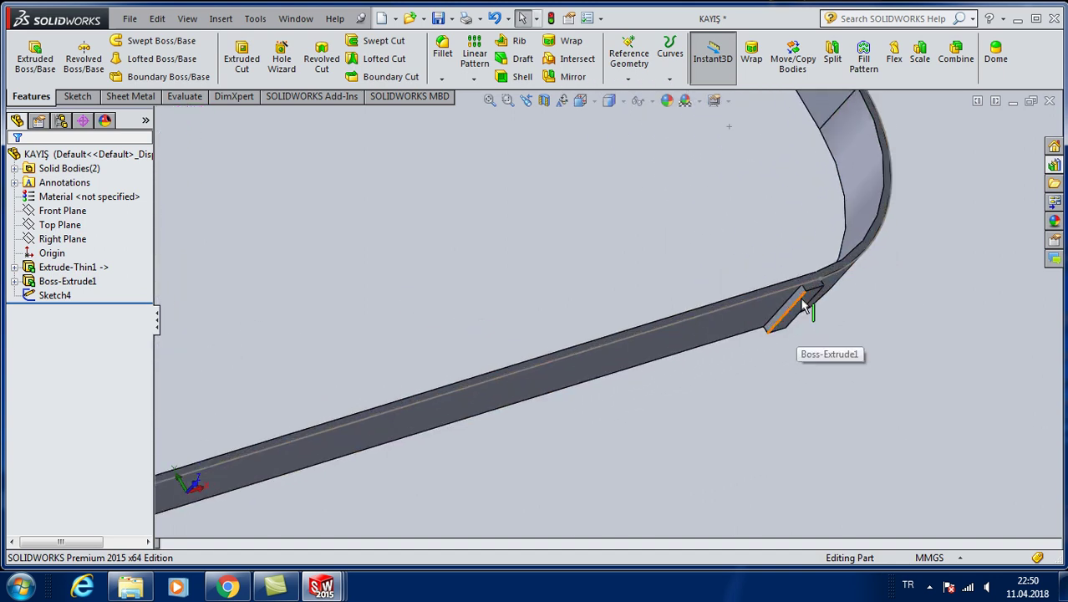
pyautogui.scroll(-2, 792, 318)
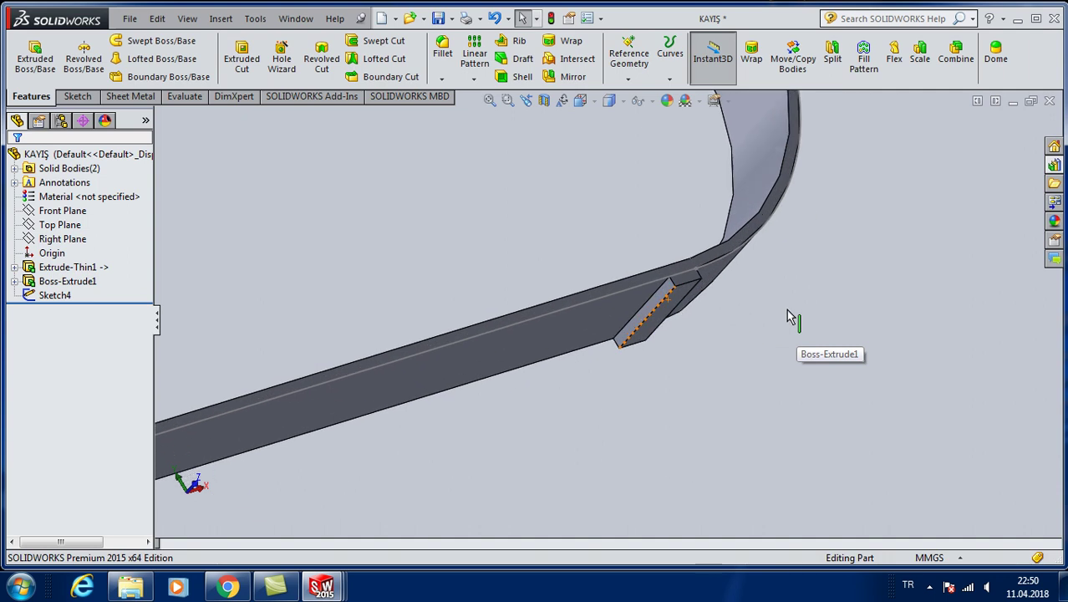
# Start a new curve-driven pattern along Sketch4, patterning the tooth body Boss-Extrude1.
pyautogui.click(474, 79)
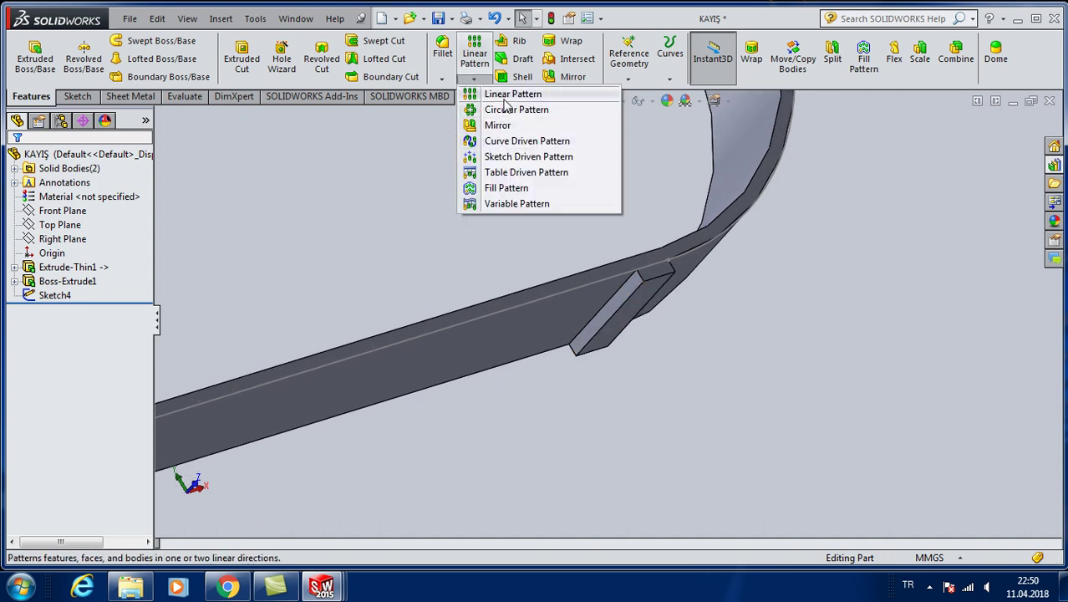
pyautogui.click(510, 142)
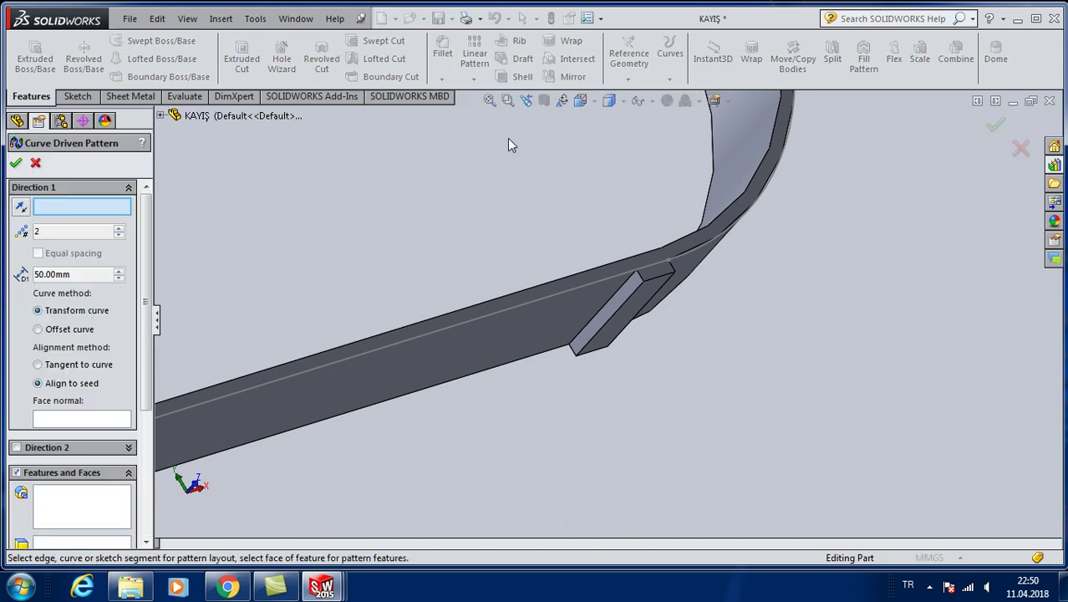
pyautogui.click(161, 116)
pyautogui.click(214, 256)
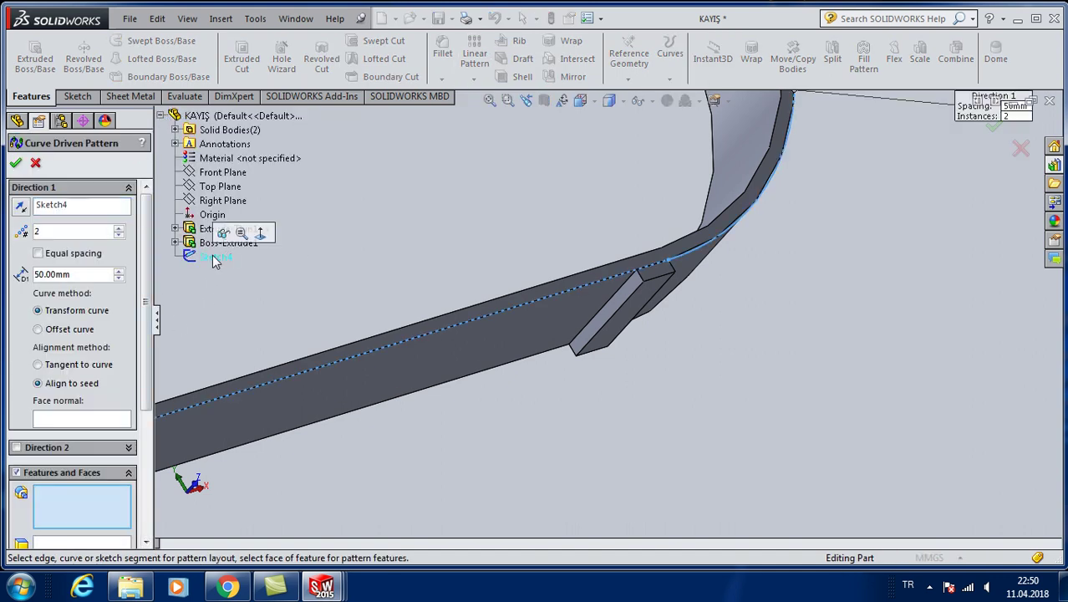
pyautogui.scroll(-3, 101, 489)
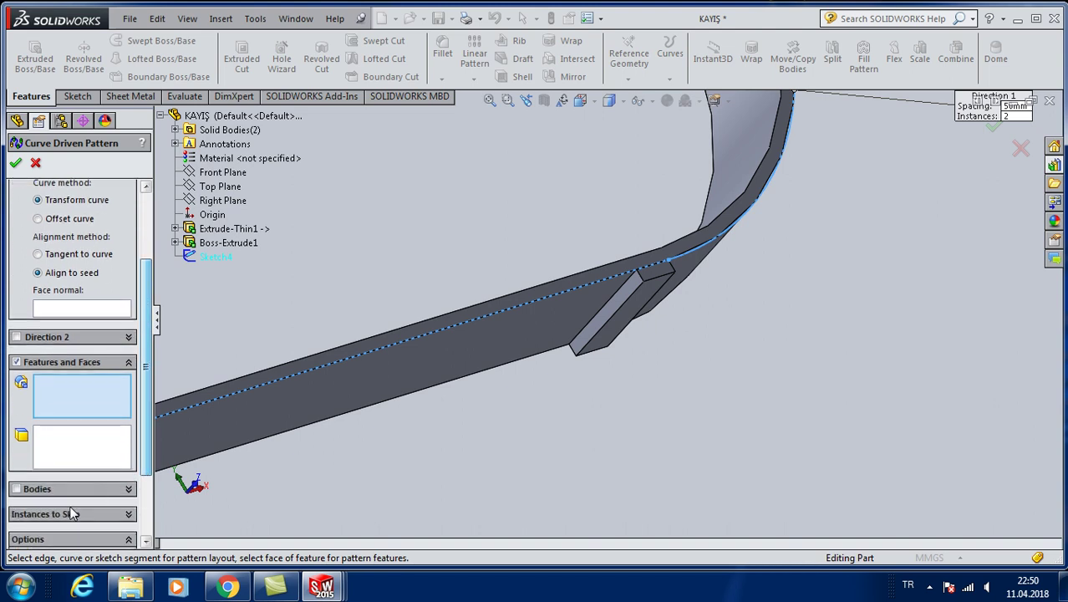
pyautogui.click(18, 489)
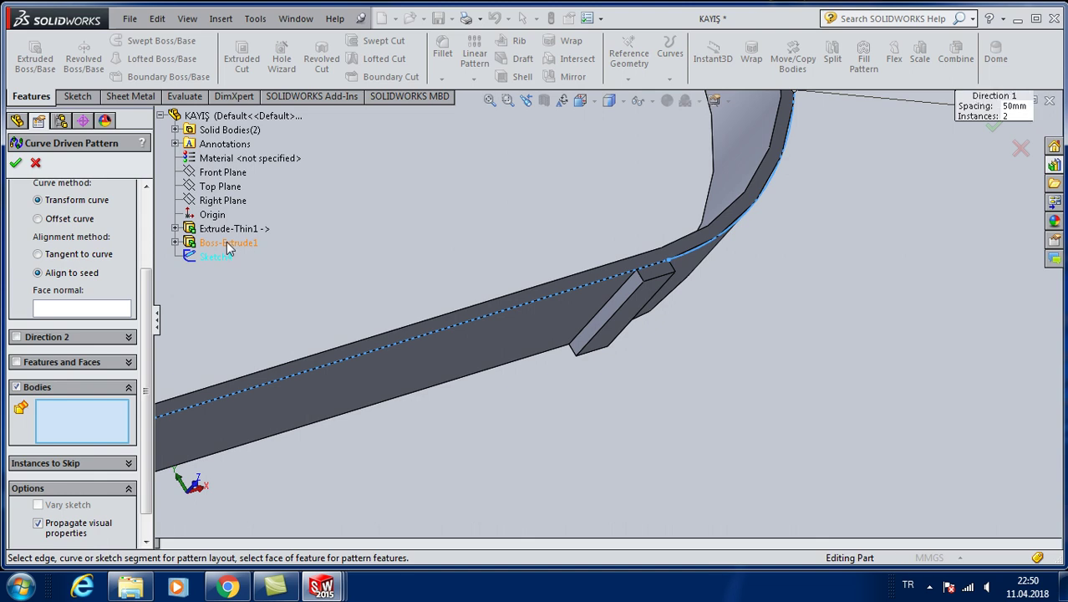
pyautogui.click(642, 305)
# Turn on equal spacing and set the pattern to 45 instances.
pyautogui.scroll(3, 149, 226)
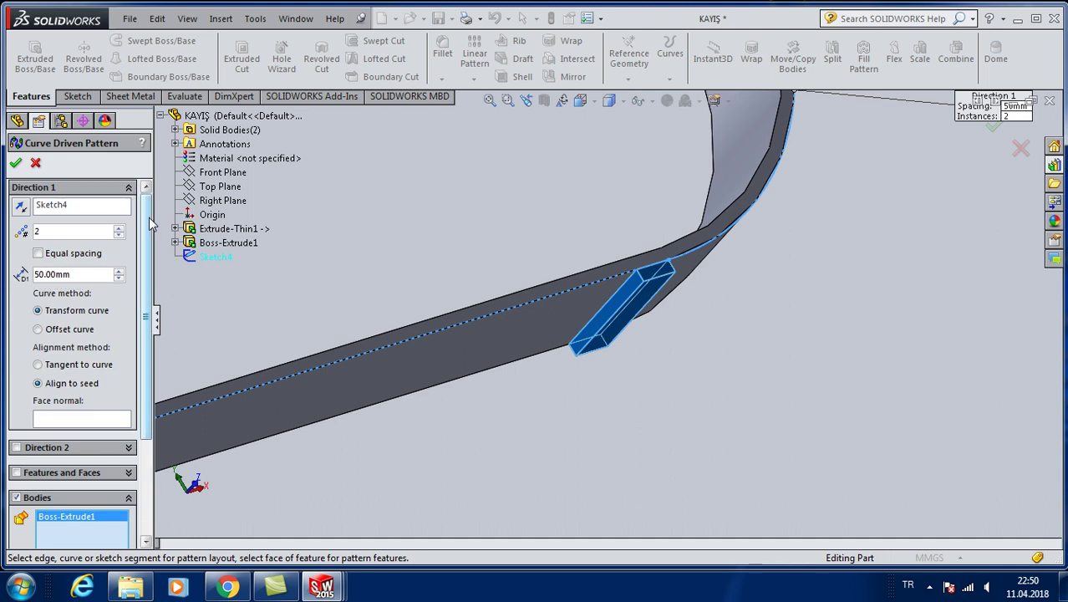
pyautogui.click(38, 253)
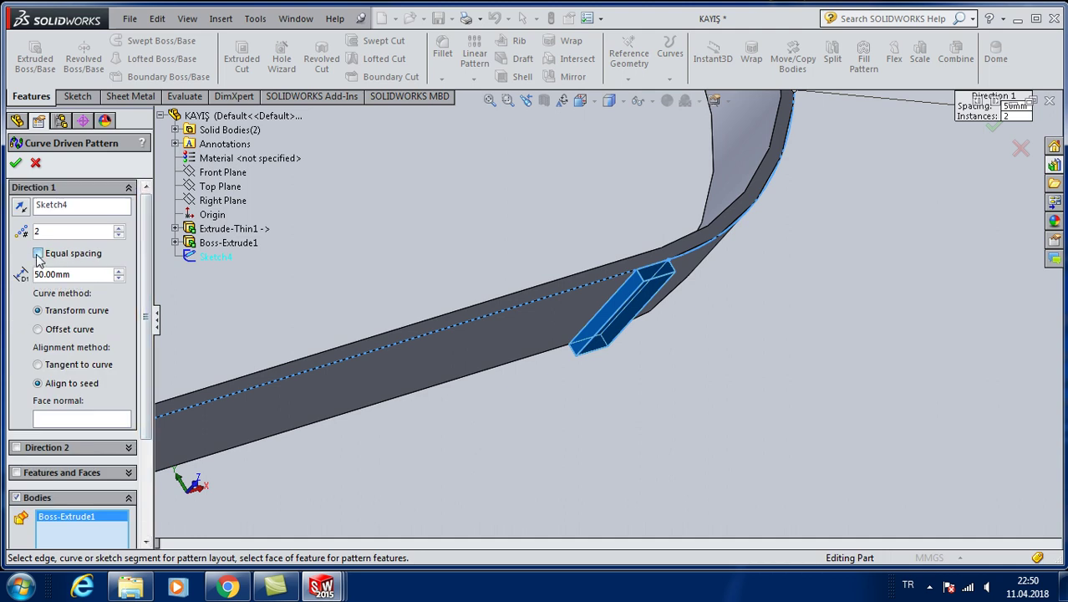
pyautogui.write('15')
pyautogui.click(119, 232)
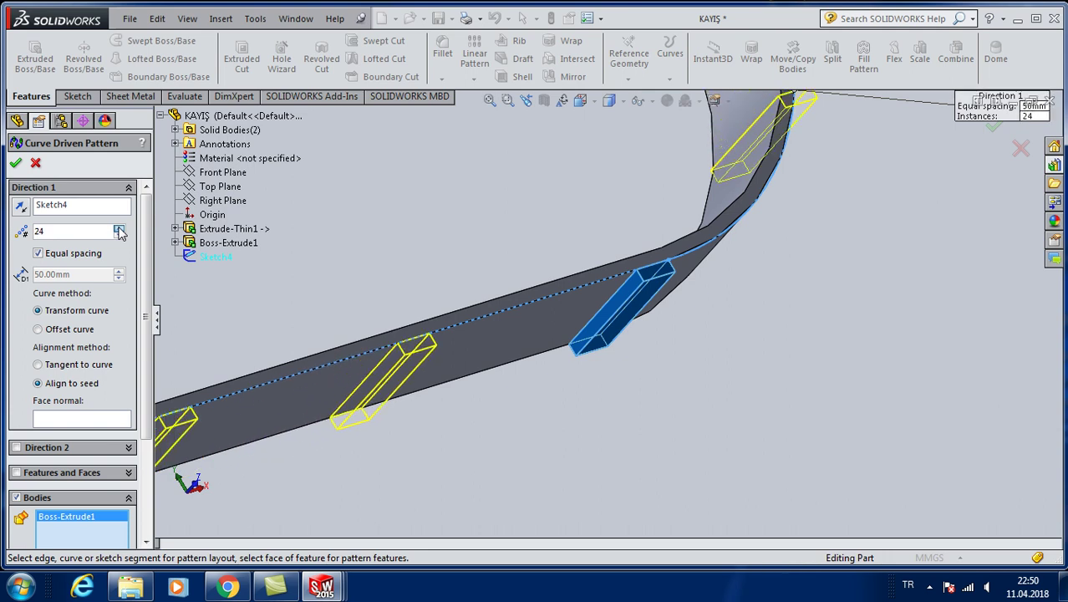
pyautogui.click(120, 232)
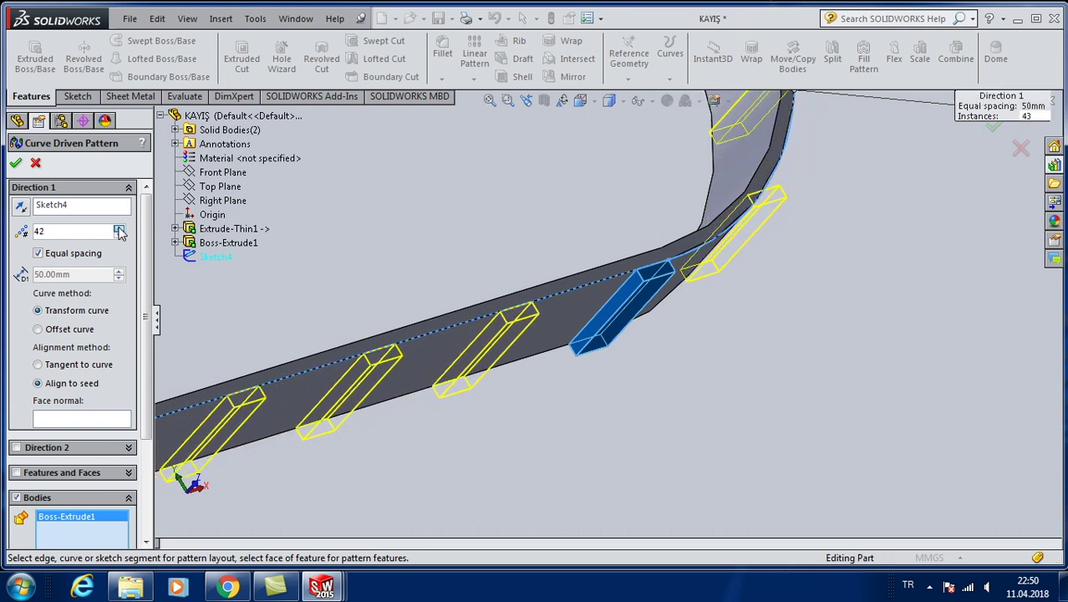
pyautogui.write('=')
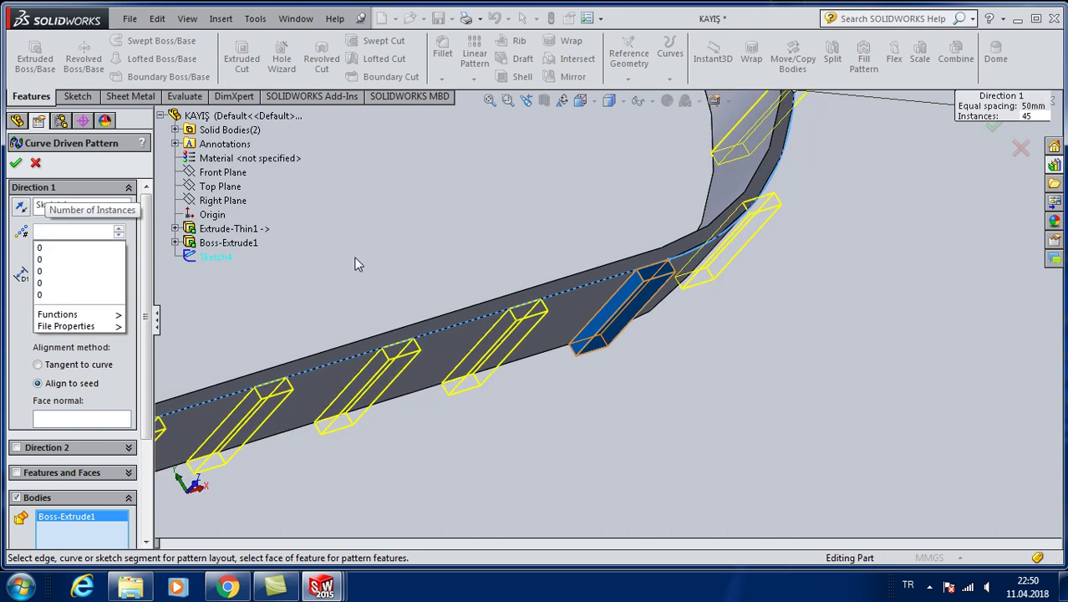
pyautogui.click(291, 280)
# Switch to a front view and raise the tooth count to 100.
pyautogui.click(580, 101)
pyautogui.click(605, 164)
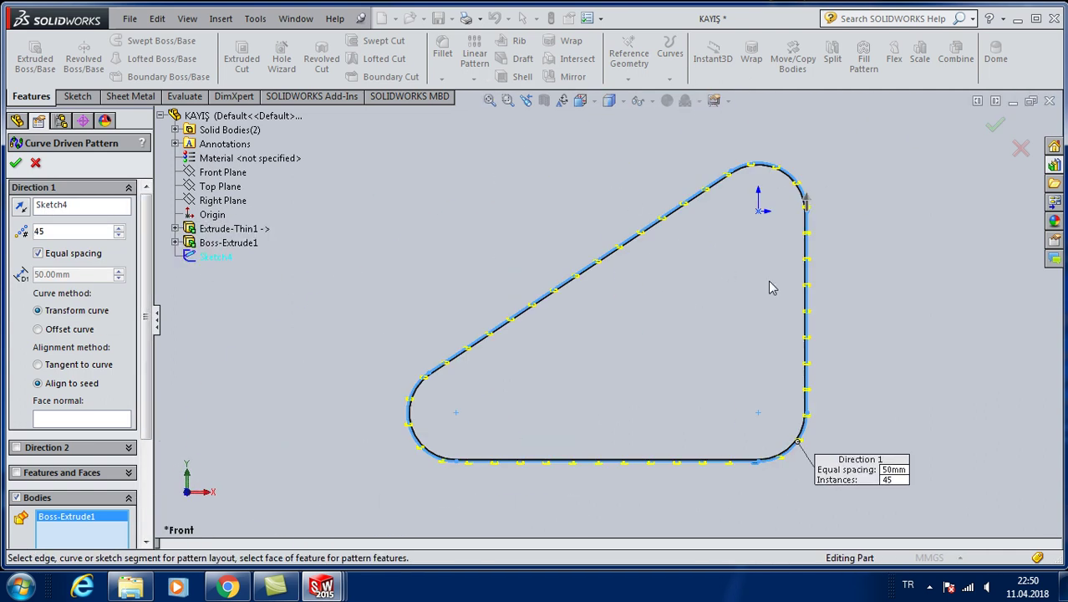
pyautogui.scroll(-2, 753, 268)
pyautogui.scroll(-3, 661, 242)
pyautogui.scroll(-3, 644, 242)
pyautogui.scroll(-3, 584, 293)
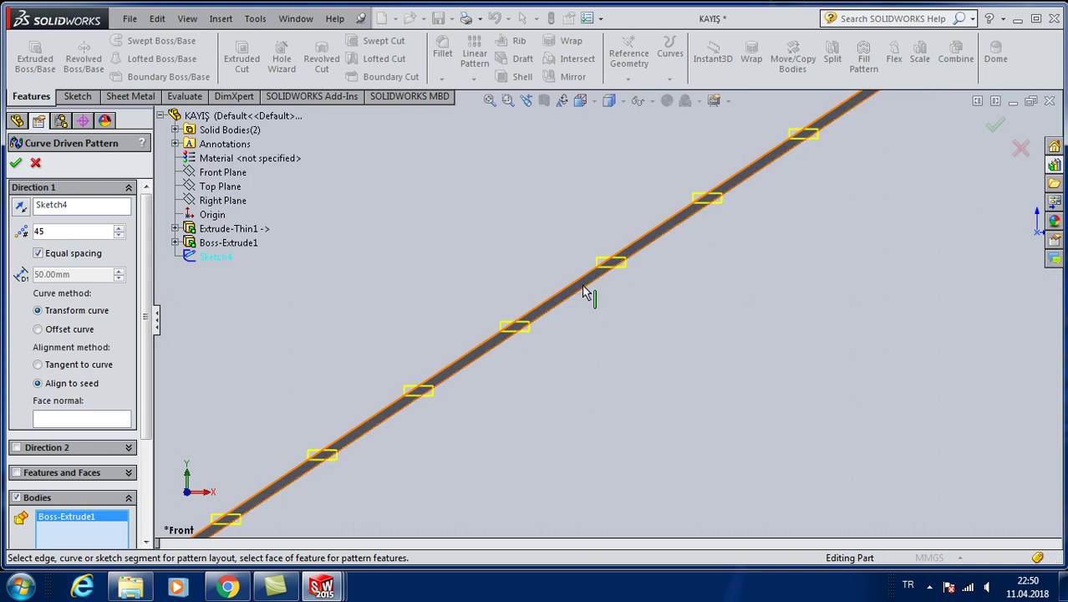
pyautogui.click(120, 228)
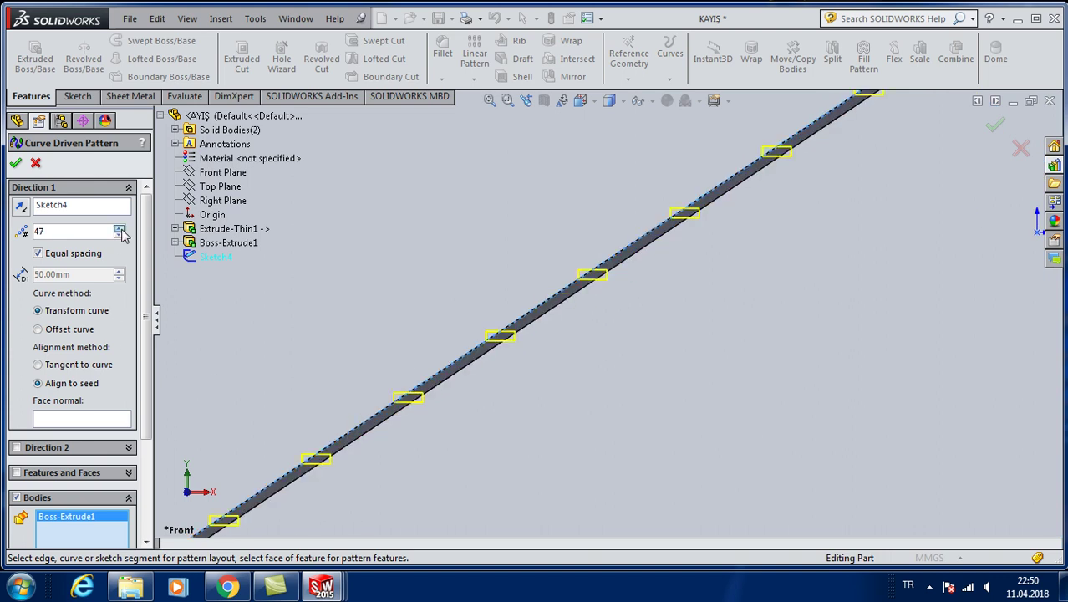
pyautogui.click(120, 228)
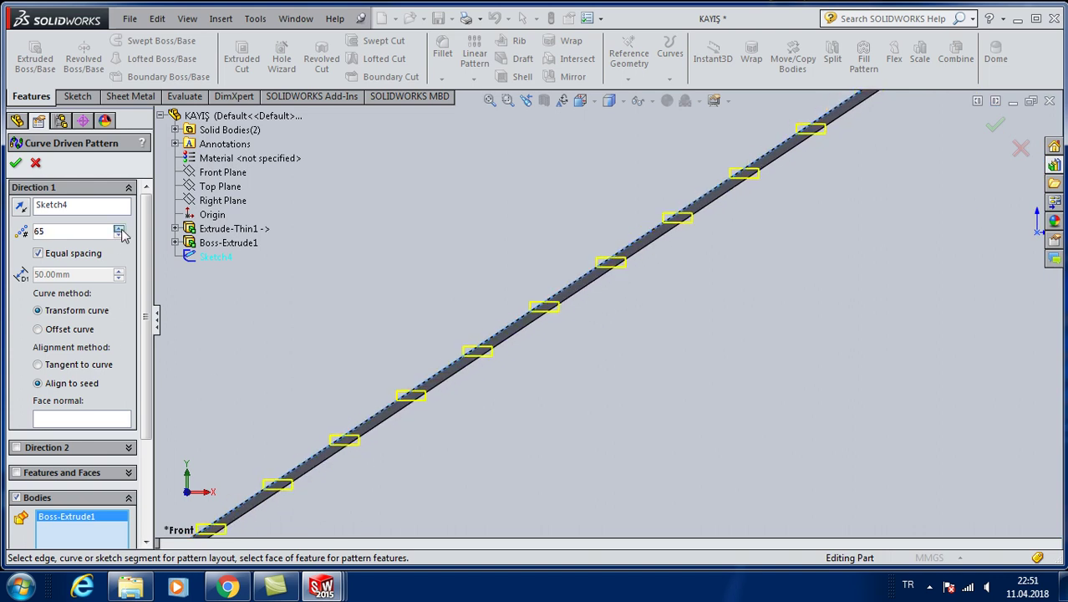
pyautogui.click(120, 229)
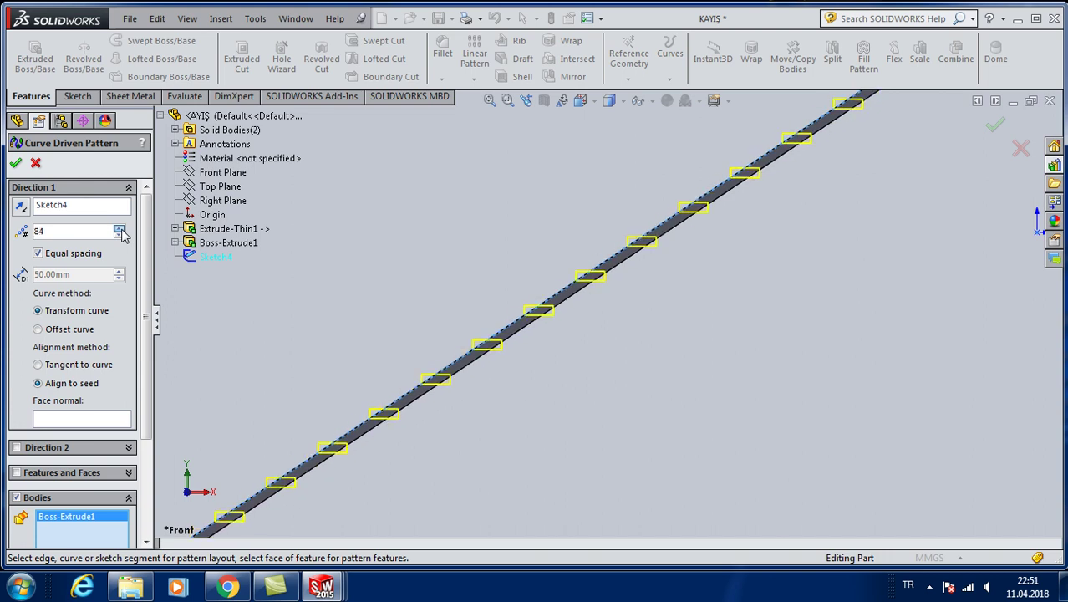
pyautogui.click(120, 230)
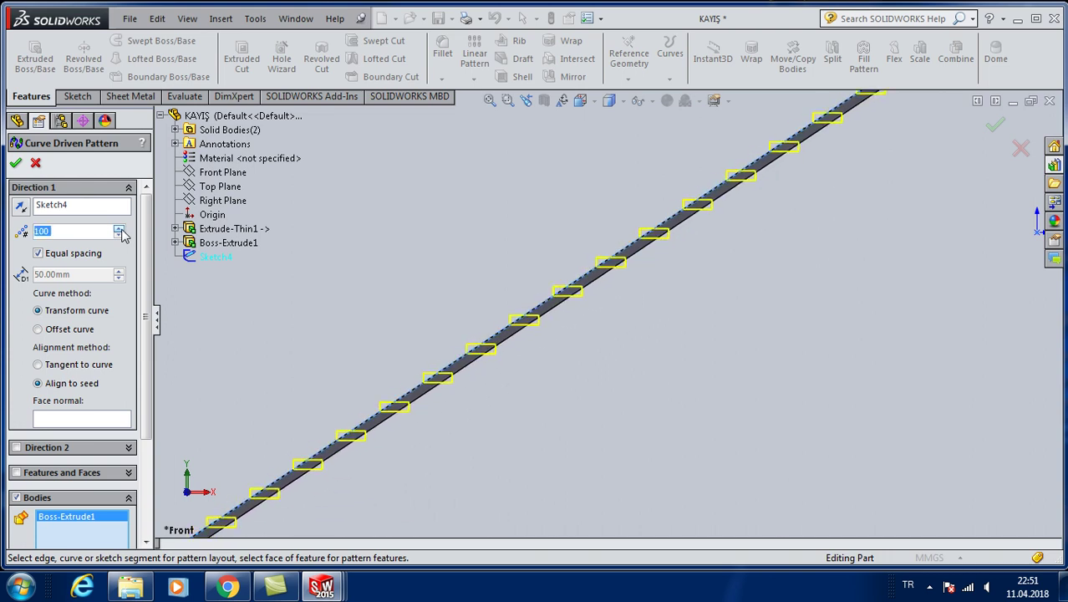
# Set the pattern to Offset curve and Tangent to curve.
pyautogui.scroll(3, 569, 298)
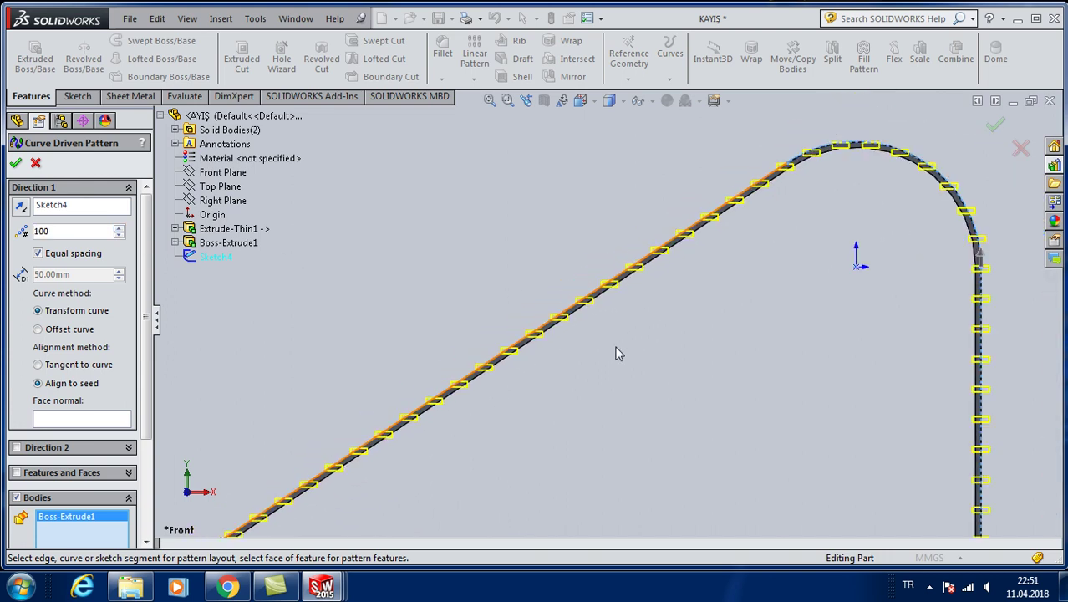
pyautogui.click(52, 332)
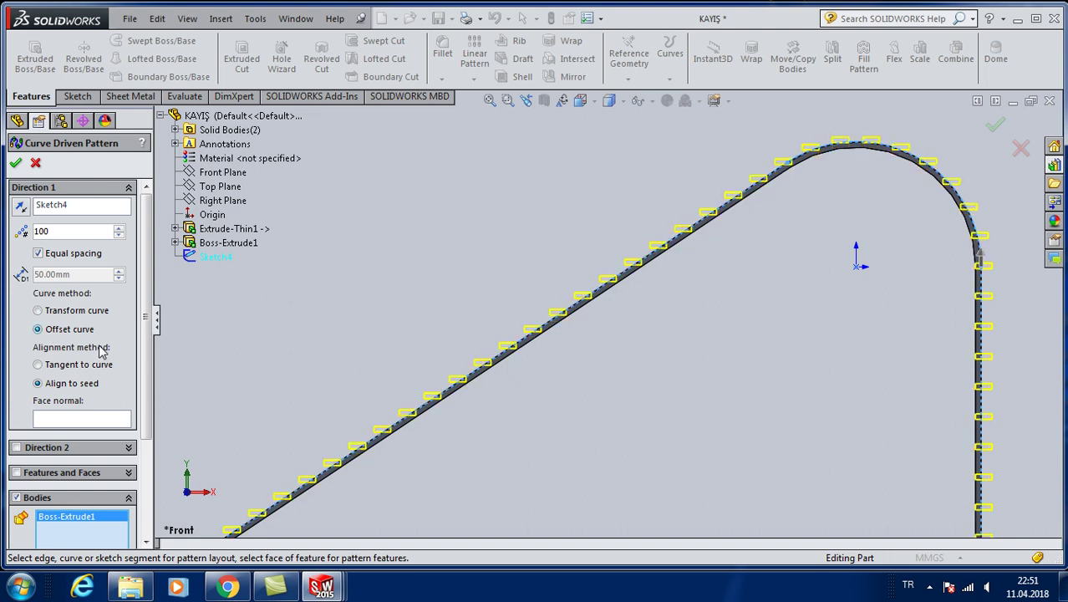
pyautogui.scroll(-1, 501, 330)
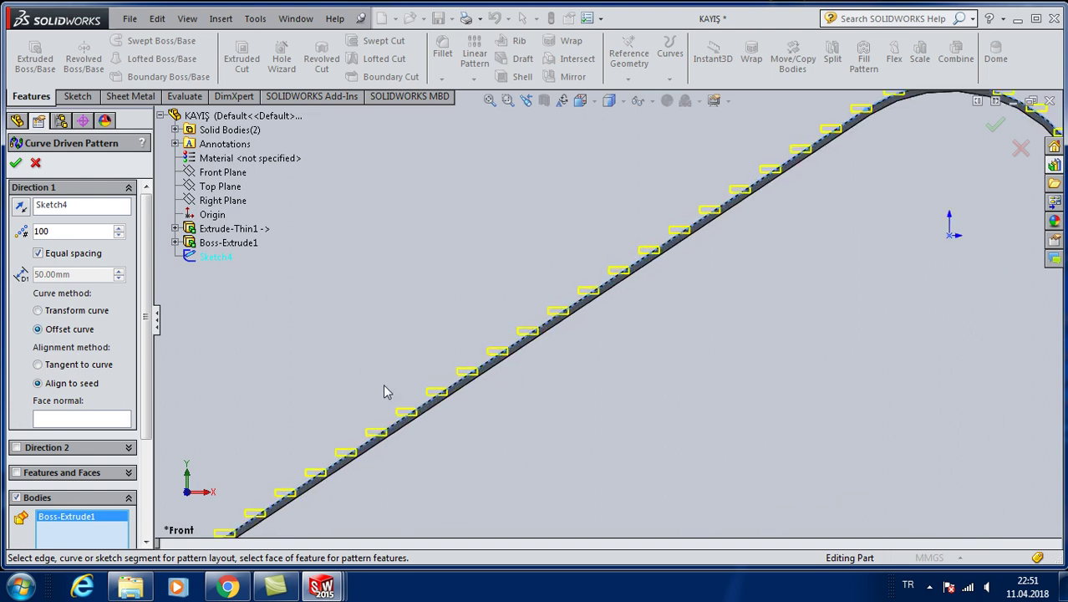
pyautogui.click(53, 368)
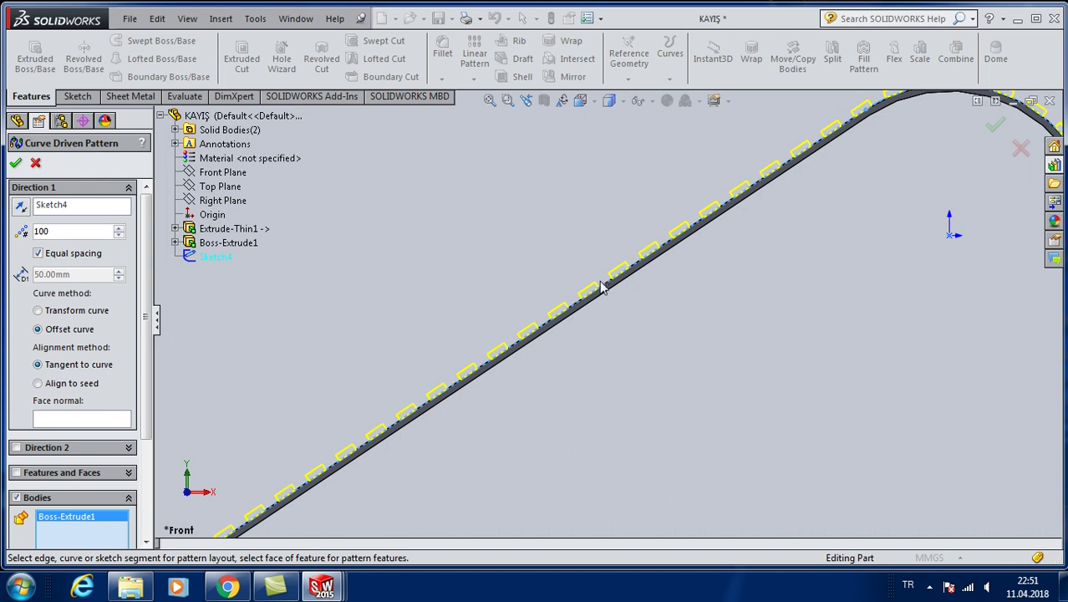
pyautogui.scroll(-2, 595, 309)
pyautogui.scroll(3, 573, 294)
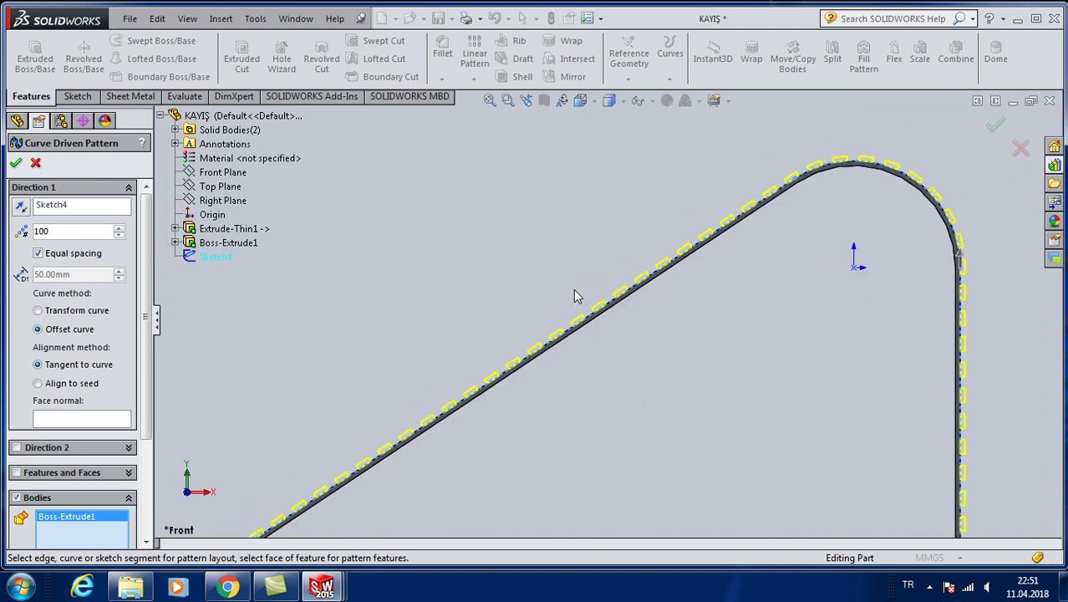
pyautogui.scroll(1, 574, 289)
pyautogui.scroll(-1, 621, 428)
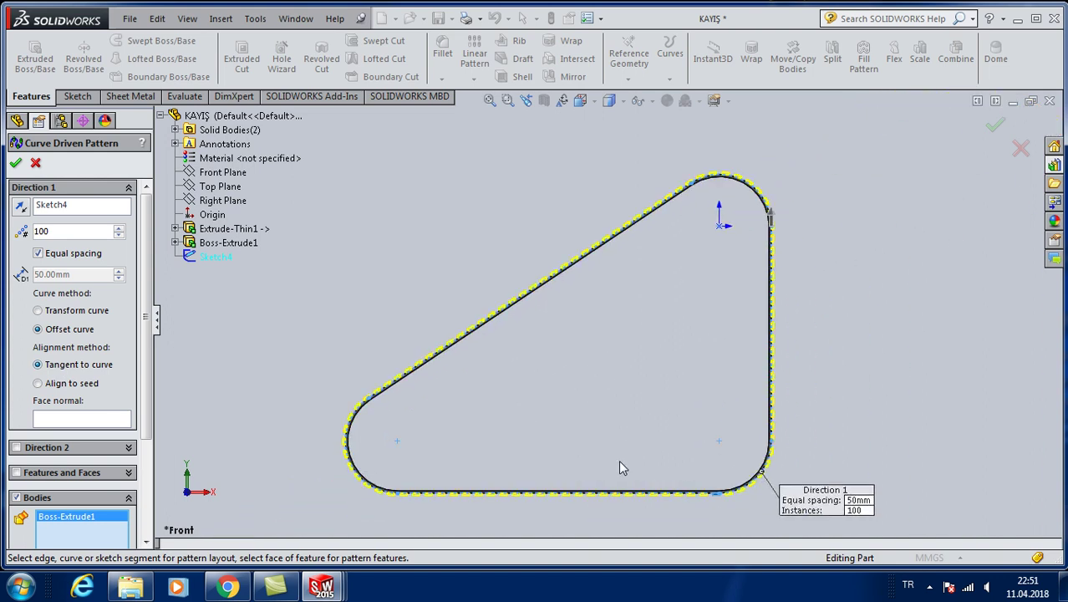
pyautogui.scroll(-2, 618, 459)
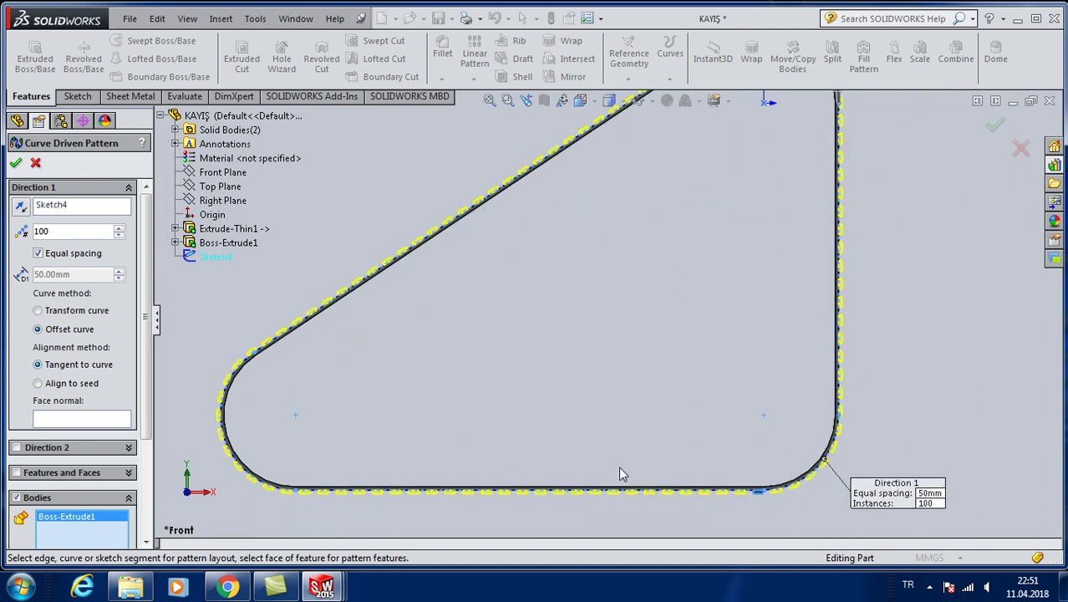
# Confirm the 100-tooth pattern and view the belt in isometric.
pyautogui.click(16, 164)
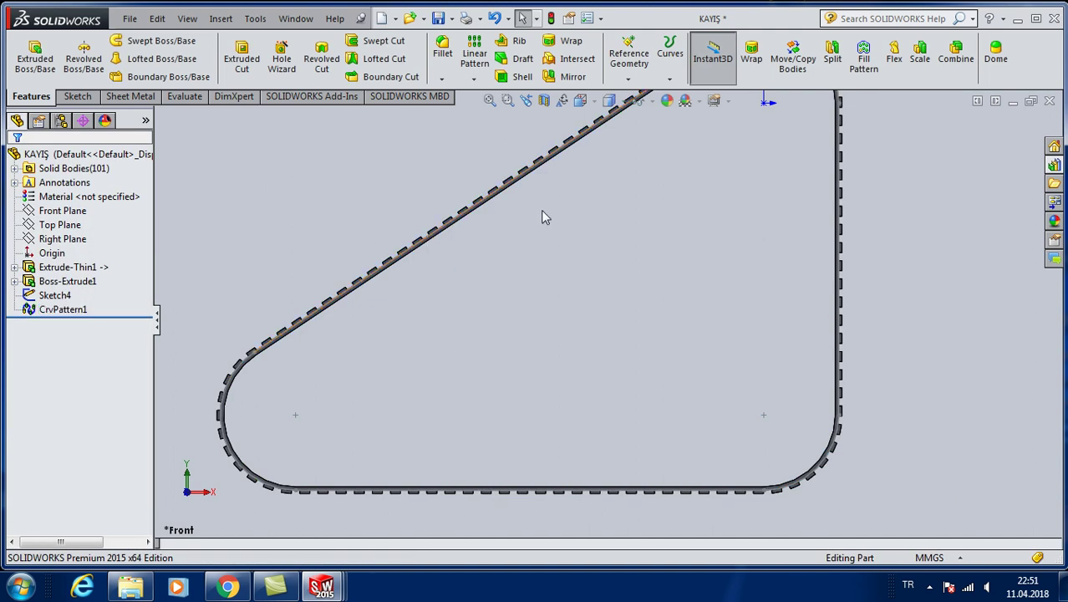
pyautogui.click(580, 100)
pyautogui.click(660, 145)
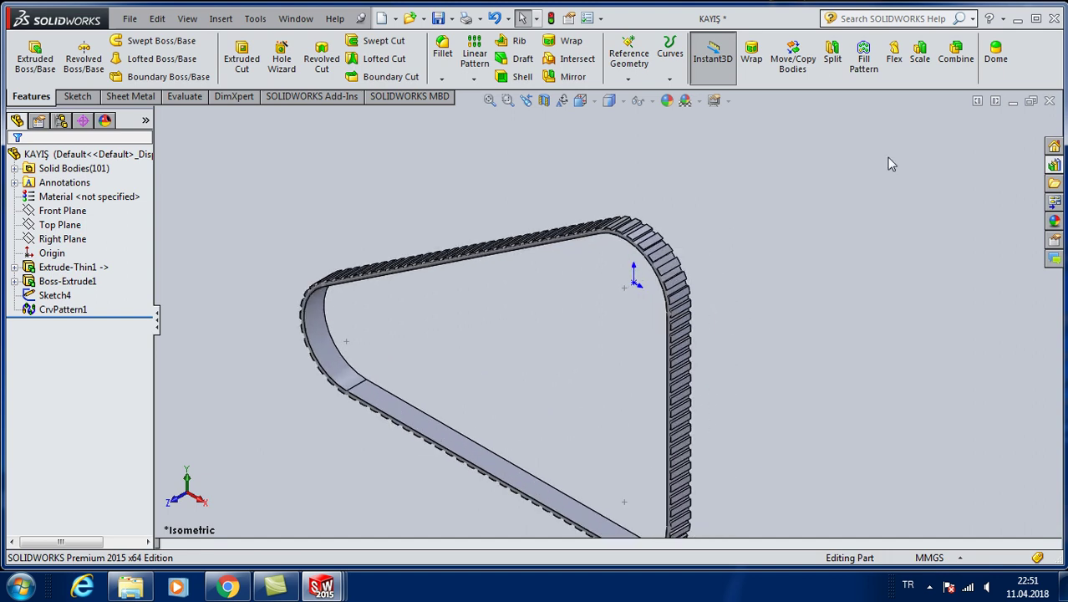
# Save and close the KAYIŞ part, then spin the pulleys in Assem2 to test the belt.
pyautogui.click(1050, 100)
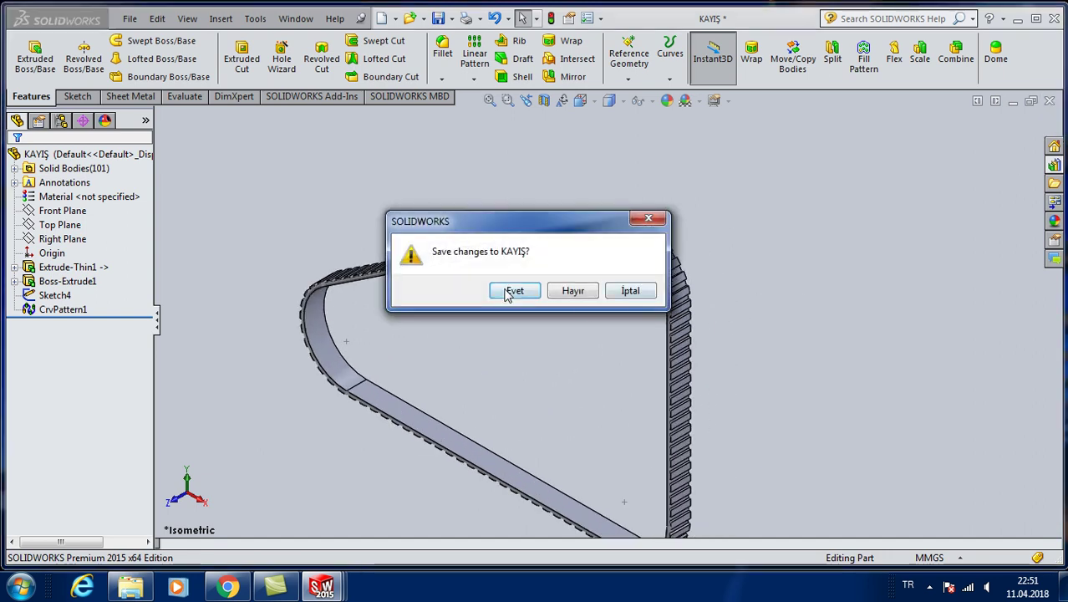
pyautogui.click(514, 290)
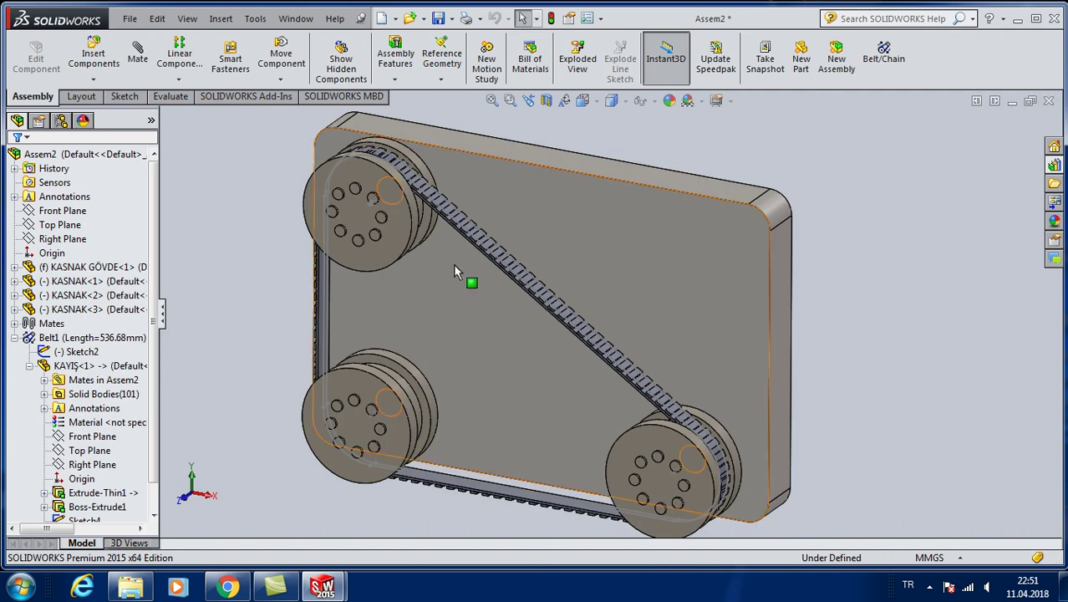
pyautogui.moveTo(400, 235); pyautogui.dragTo(239, 200)
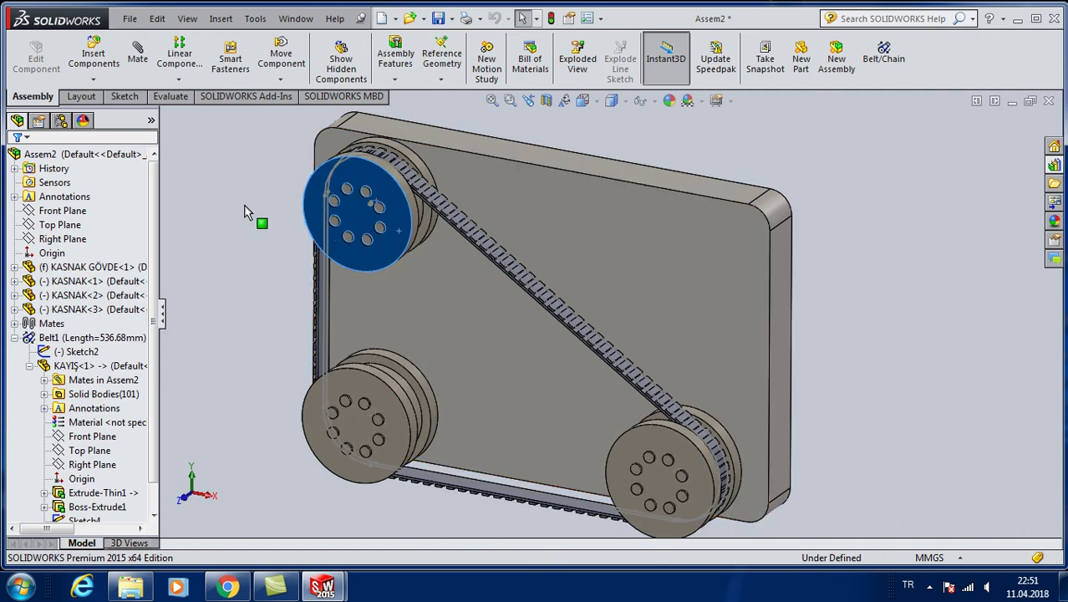
# Sketch a horizontal centerline across the upper area of the plate face, viewed normal to it.
pyautogui.click(562, 210)
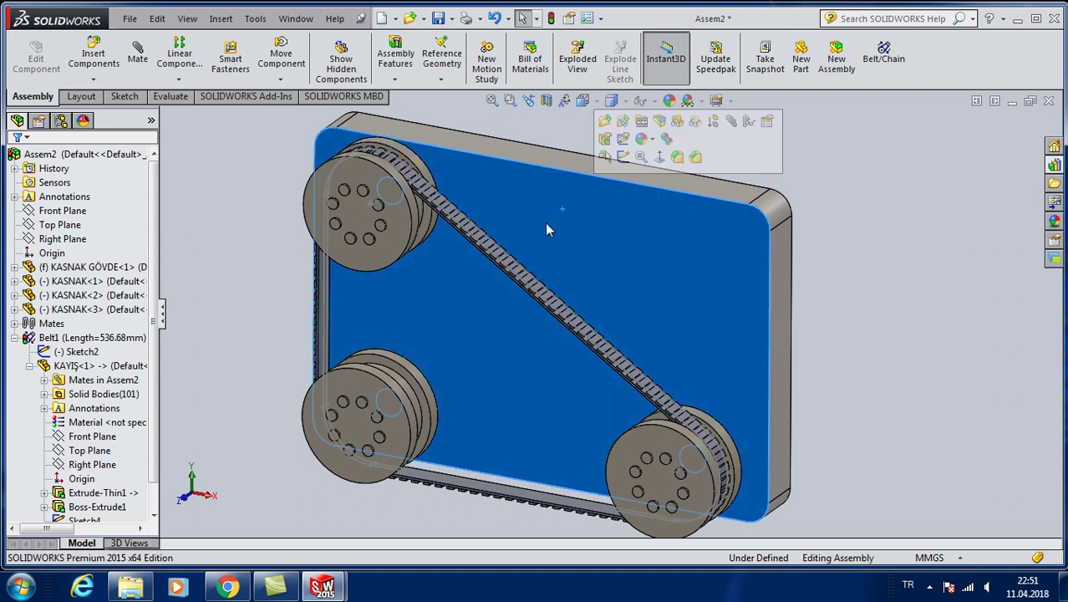
pyautogui.click(660, 158)
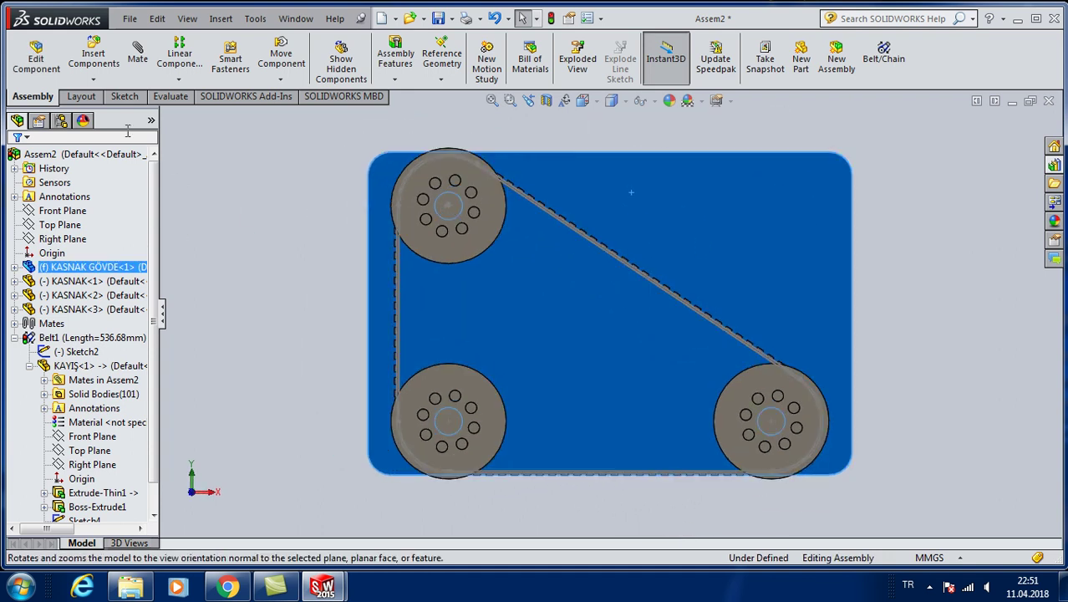
pyautogui.click(124, 96)
pyautogui.click(118, 40)
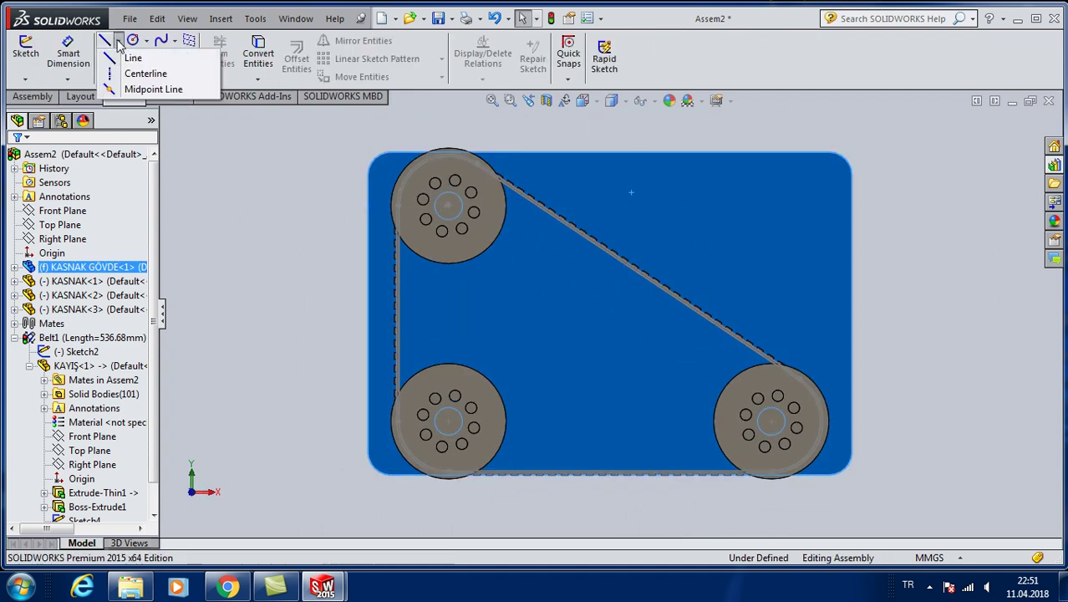
pyautogui.click(134, 73)
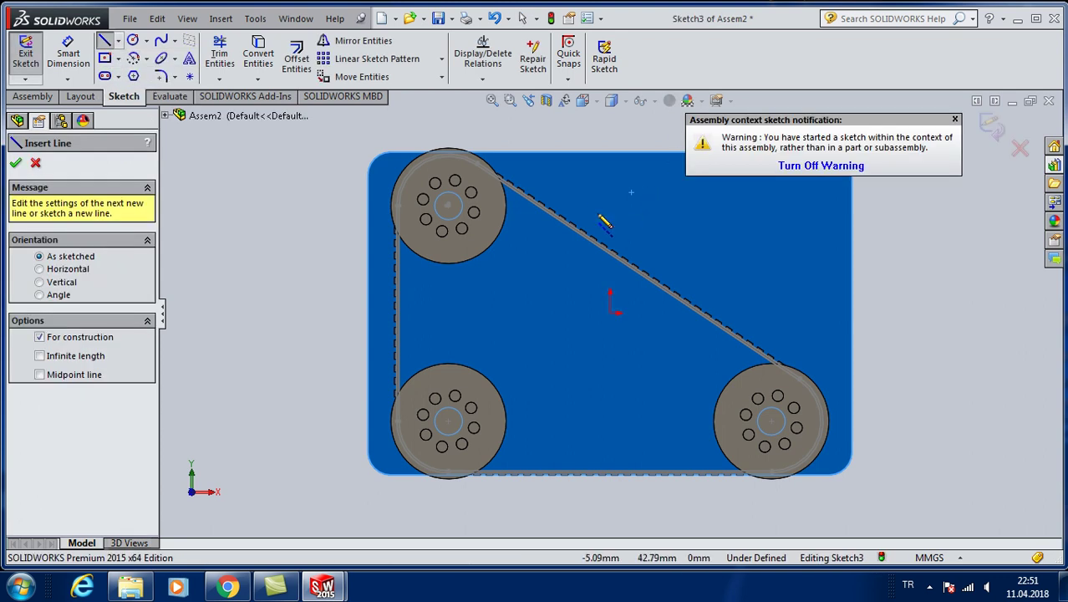
pyautogui.click(589, 208)
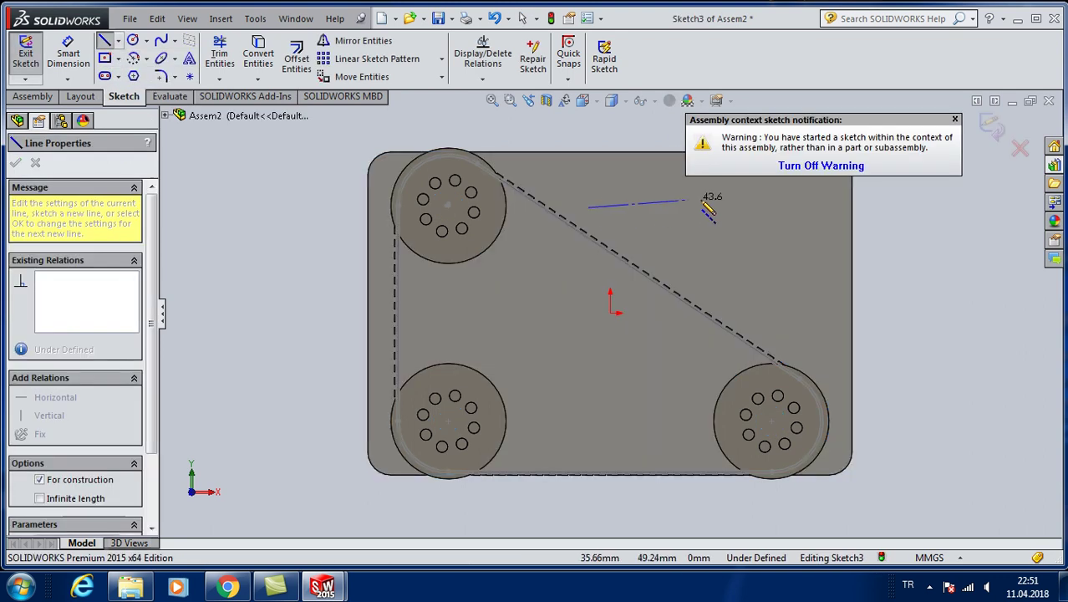
pyautogui.click(835, 207)
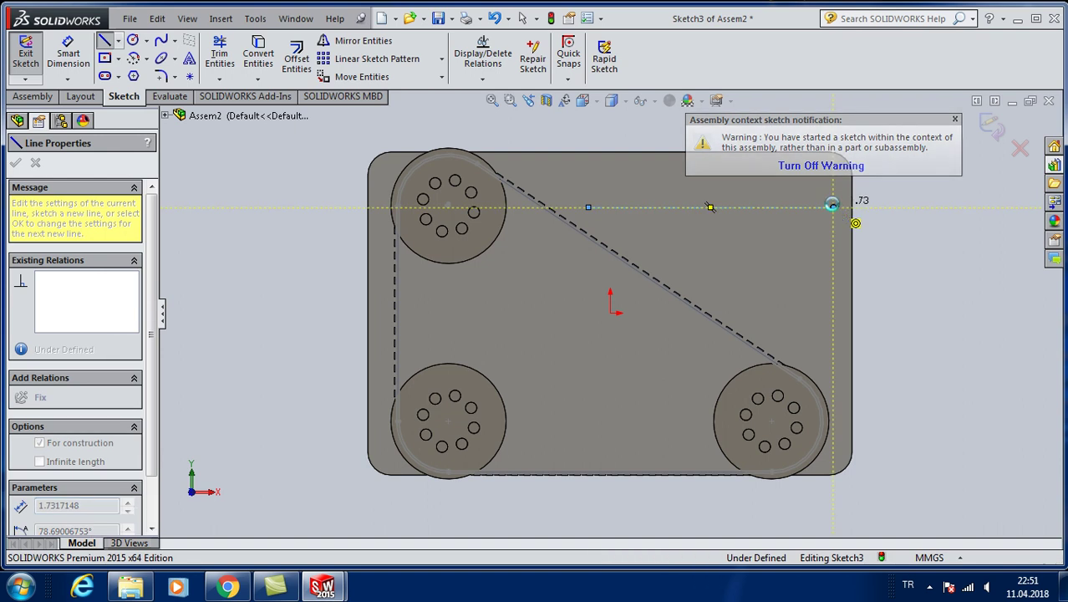
pyautogui.press('Escape')
pyautogui.click(955, 123)
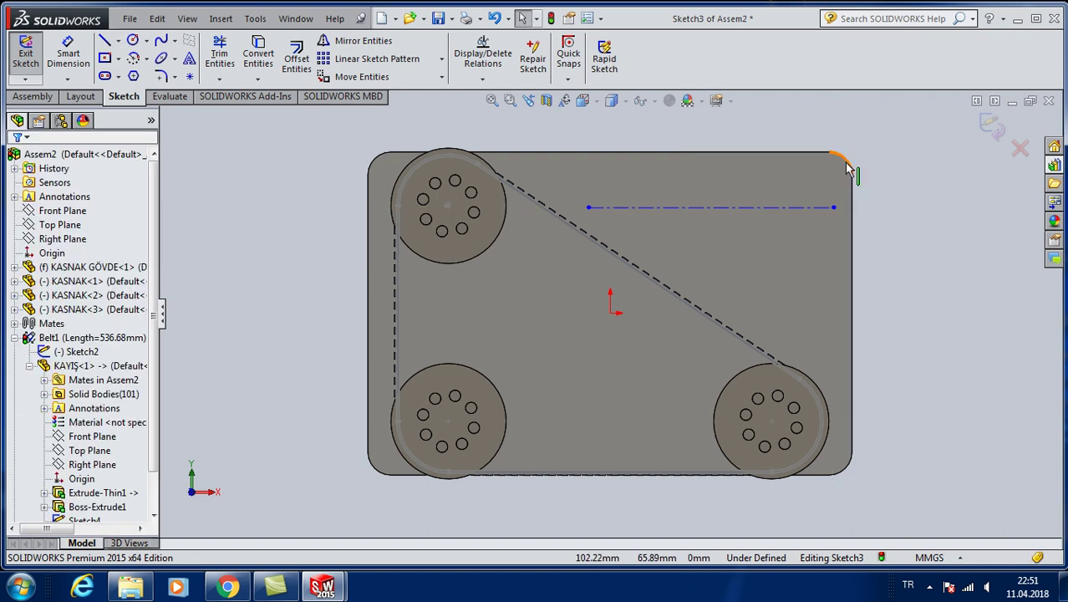
# Start sketch text using the centerline Line1 as its curve.
pyautogui.scroll(-3, 852, 155)
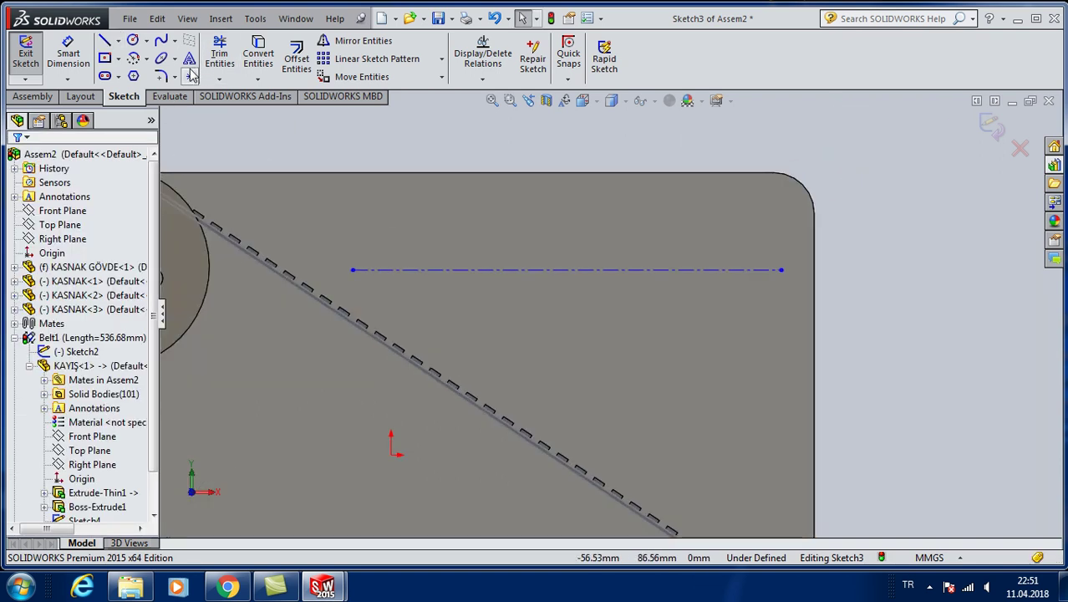
pyautogui.click(190, 59)
pyautogui.click(555, 270)
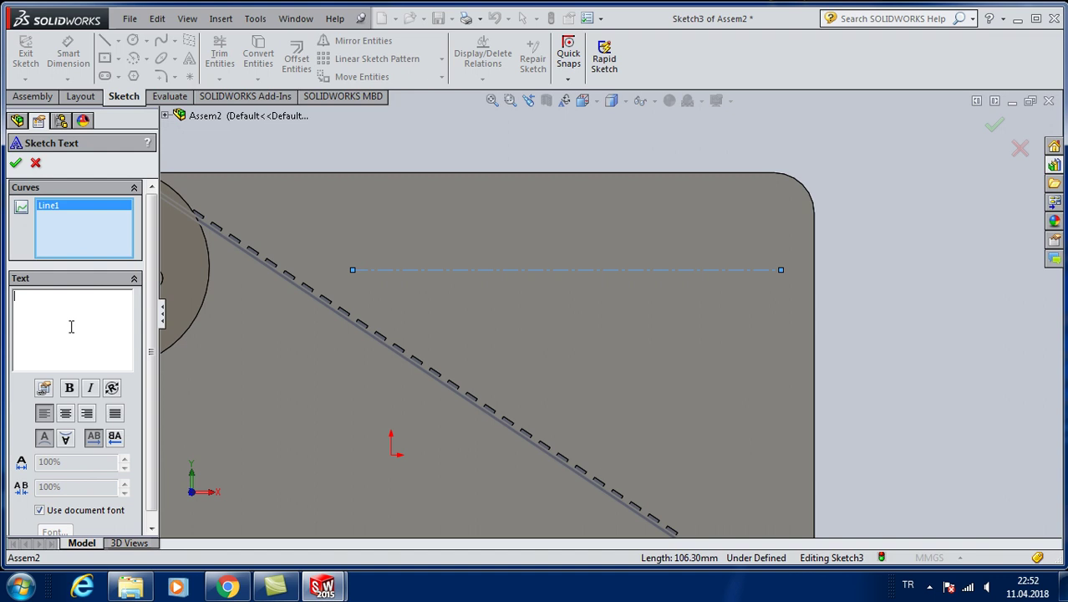
# Enter the text 'EFES MTAL' in Arial Normal at a large point size instead of the document font.
pyautogui.write('EFESMTAL')
pyautogui.click(40, 510)
pyautogui.click(55, 531)
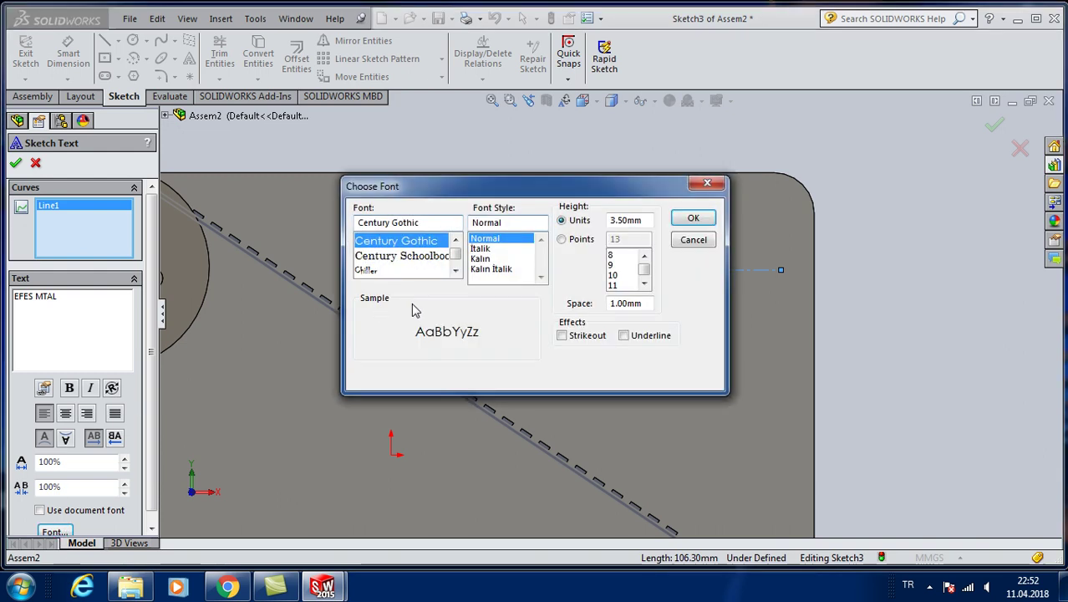
pyautogui.click(386, 257)
pyautogui.write('ri')
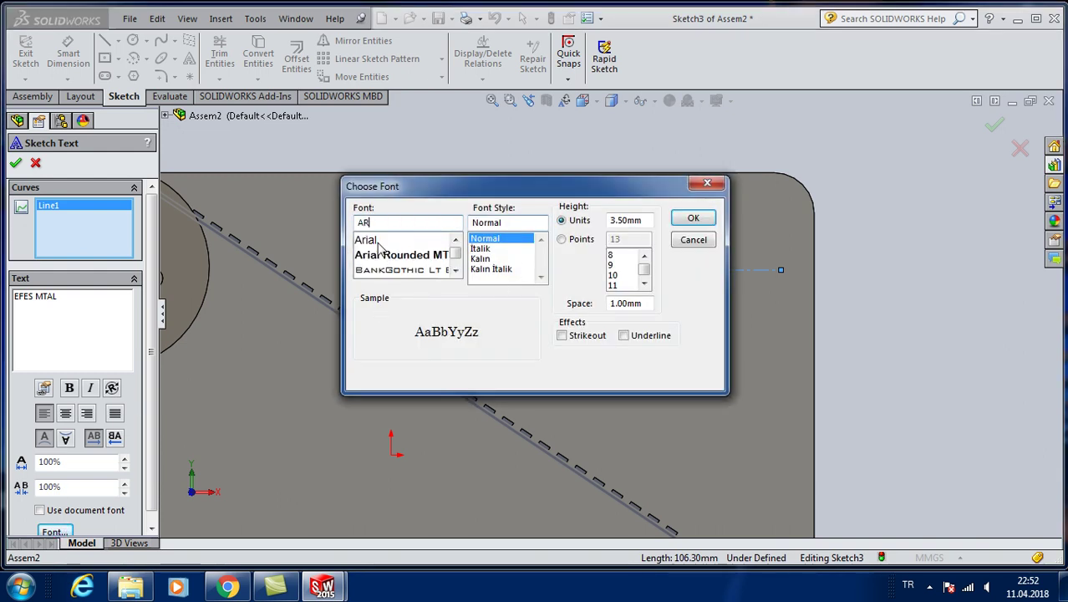
pyautogui.click(393, 240)
pyautogui.click(502, 268)
pyautogui.click(561, 240)
pyautogui.moveTo(647, 274); pyautogui.dragTo(633, 284)
pyautogui.click(617, 265)
pyautogui.click(692, 218)
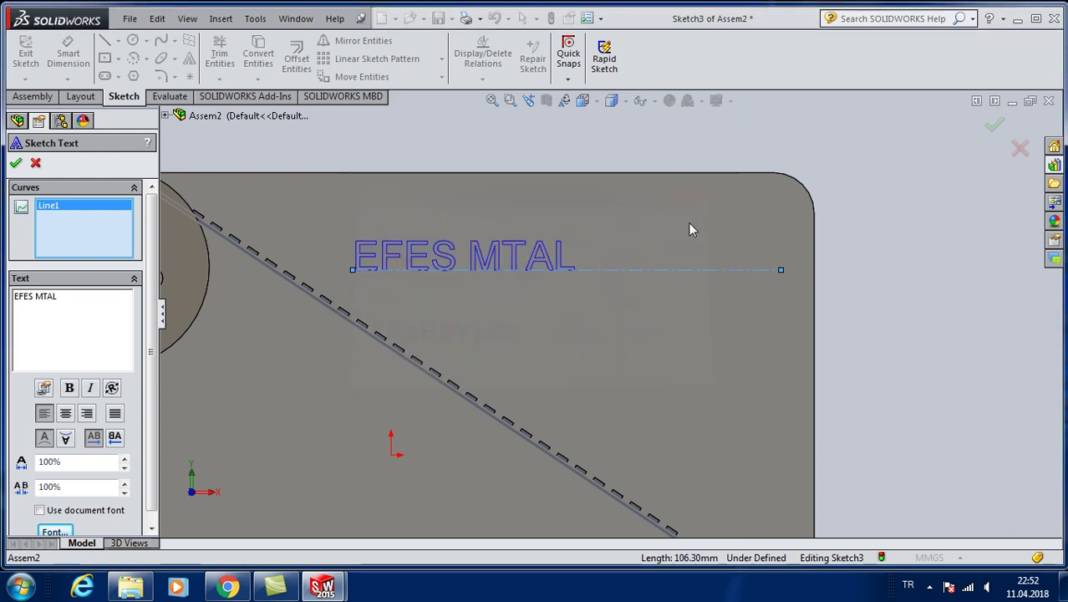
# Centre-align the text on the line and confirm it, cancelling an accidental Insert Component.
pyautogui.click(66, 414)
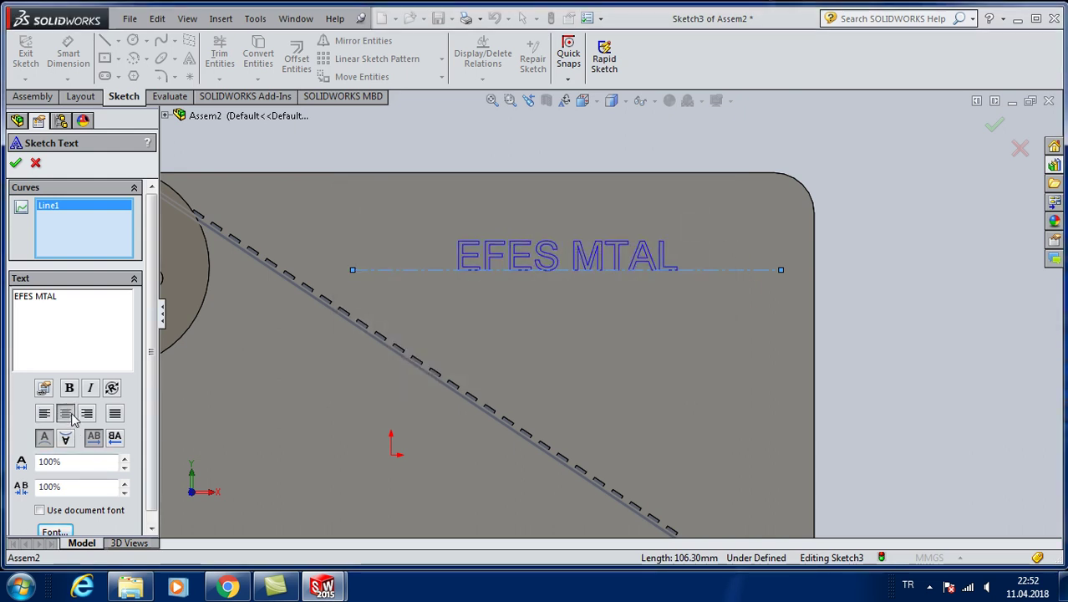
pyautogui.click(16, 165)
pyautogui.click(33, 97)
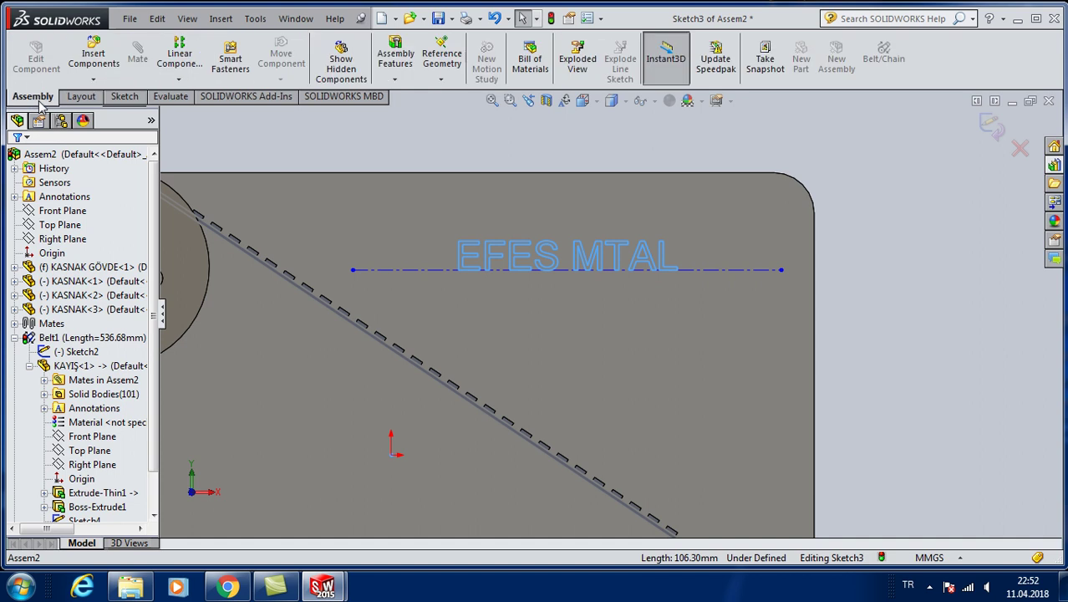
pyautogui.click(94, 54)
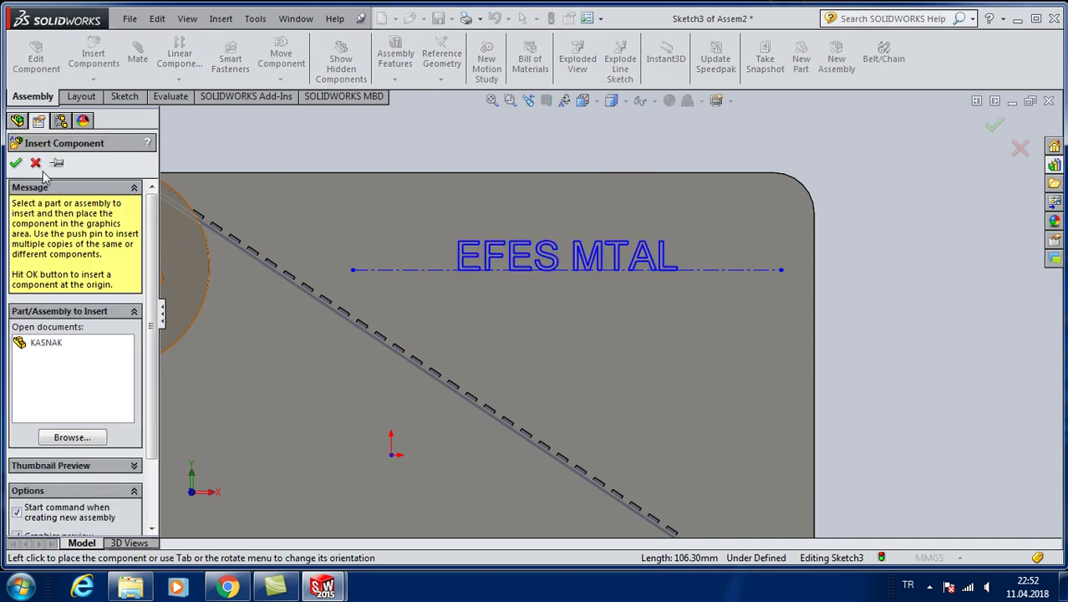
pyautogui.click(38, 162)
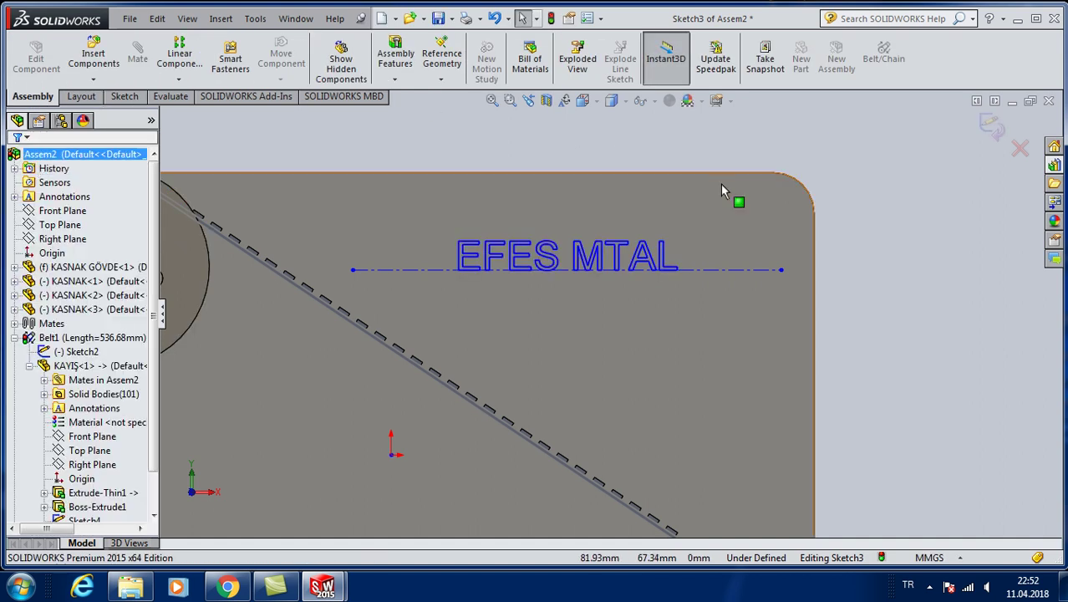
# Zoom around the assembly and open the hidden system tray icons.
pyautogui.scroll(3, 724, 187)
pyautogui.scroll(3, 798, 248)
pyautogui.scroll(-1, 632, 405)
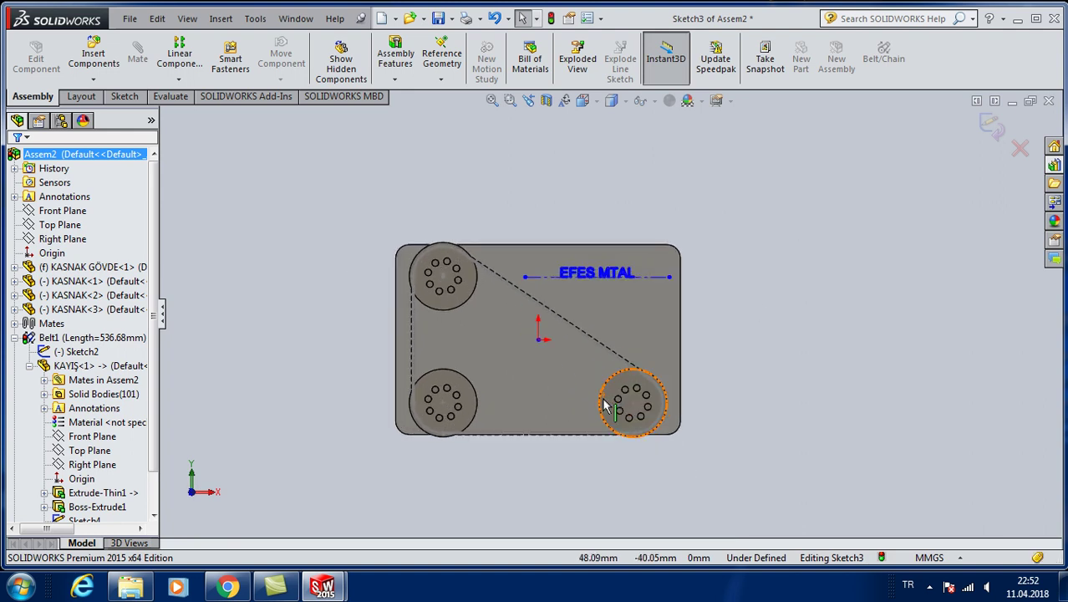
pyautogui.scroll(-2, 581, 298)
pyautogui.scroll(-2, 581, 298)
pyautogui.scroll(2, 582, 294)
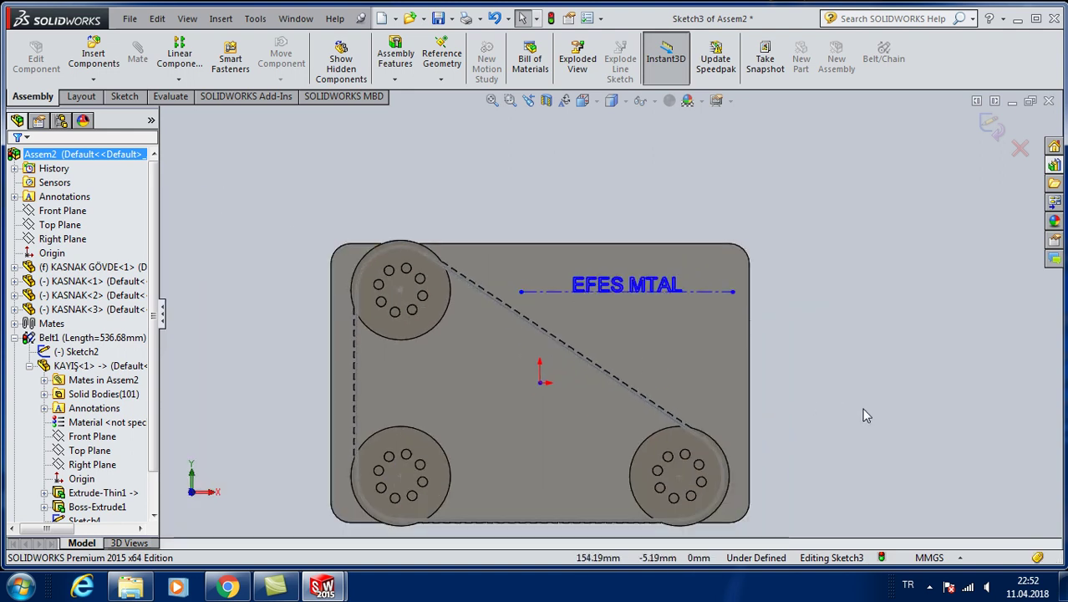
pyautogui.click(930, 587)
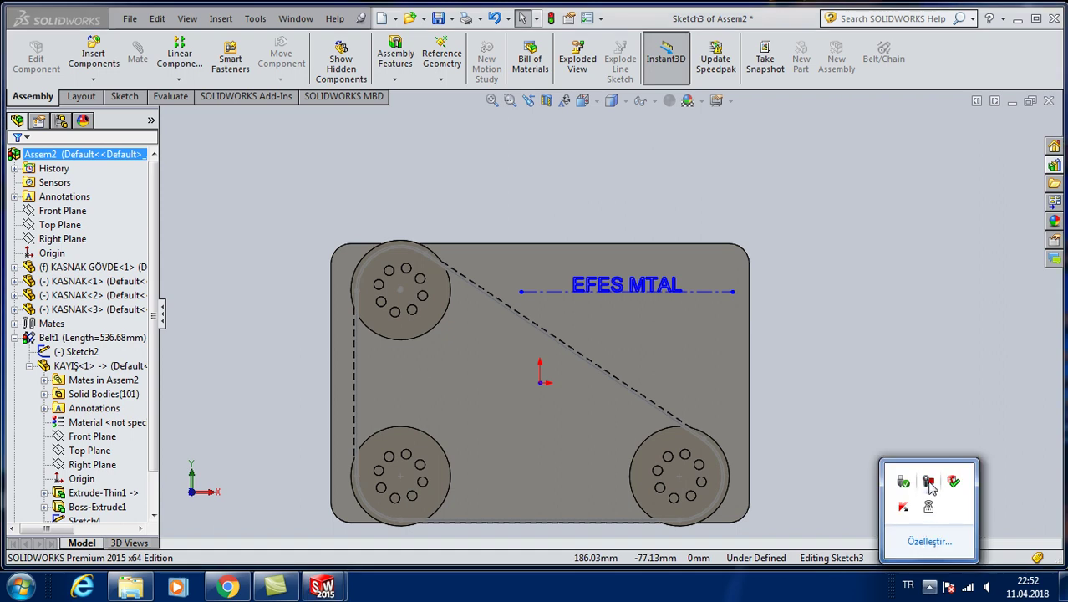